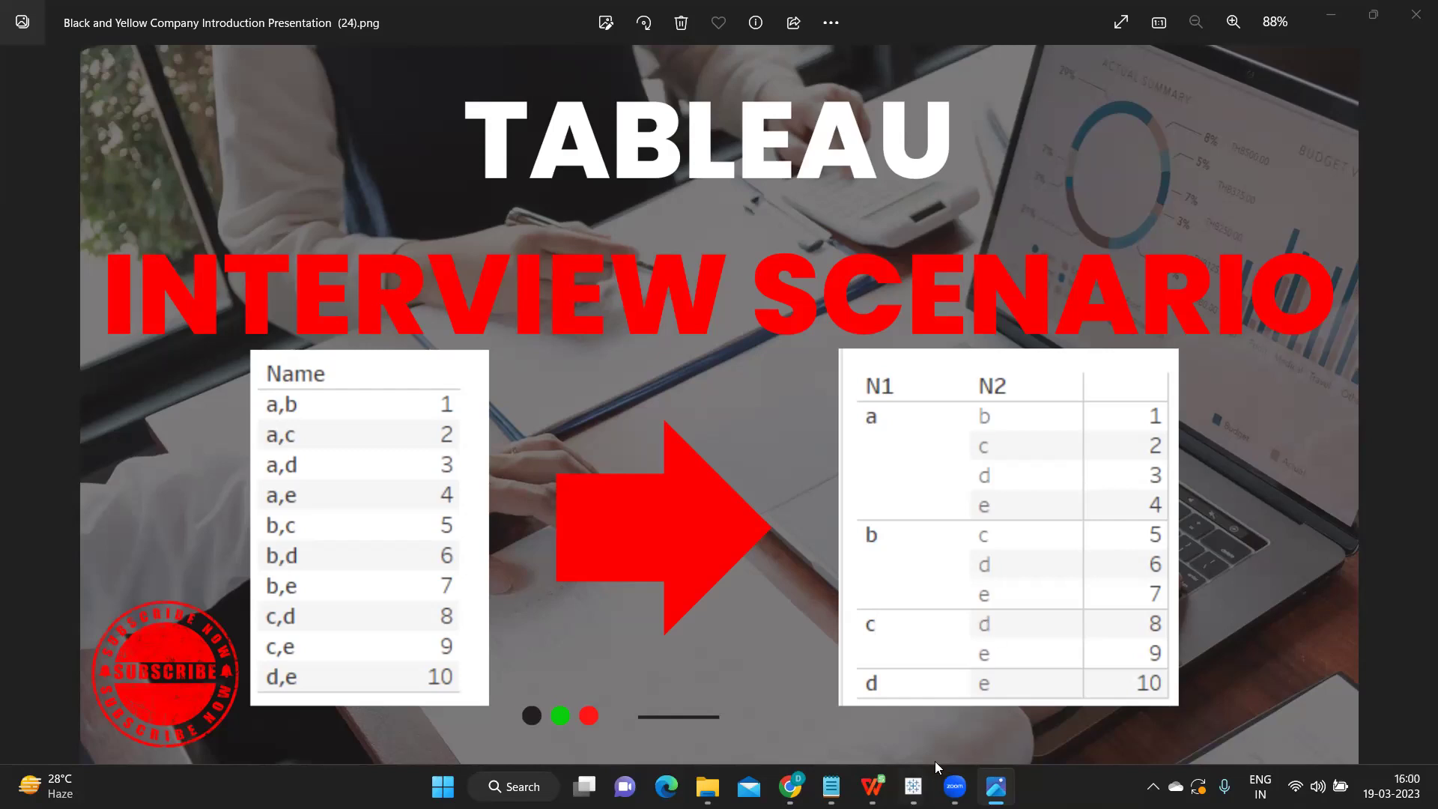
Check the N1/N2 target layout on Dashboard 1, then open a new Calculation1 editor from Sheet 1's Data pane.
click(914, 772)
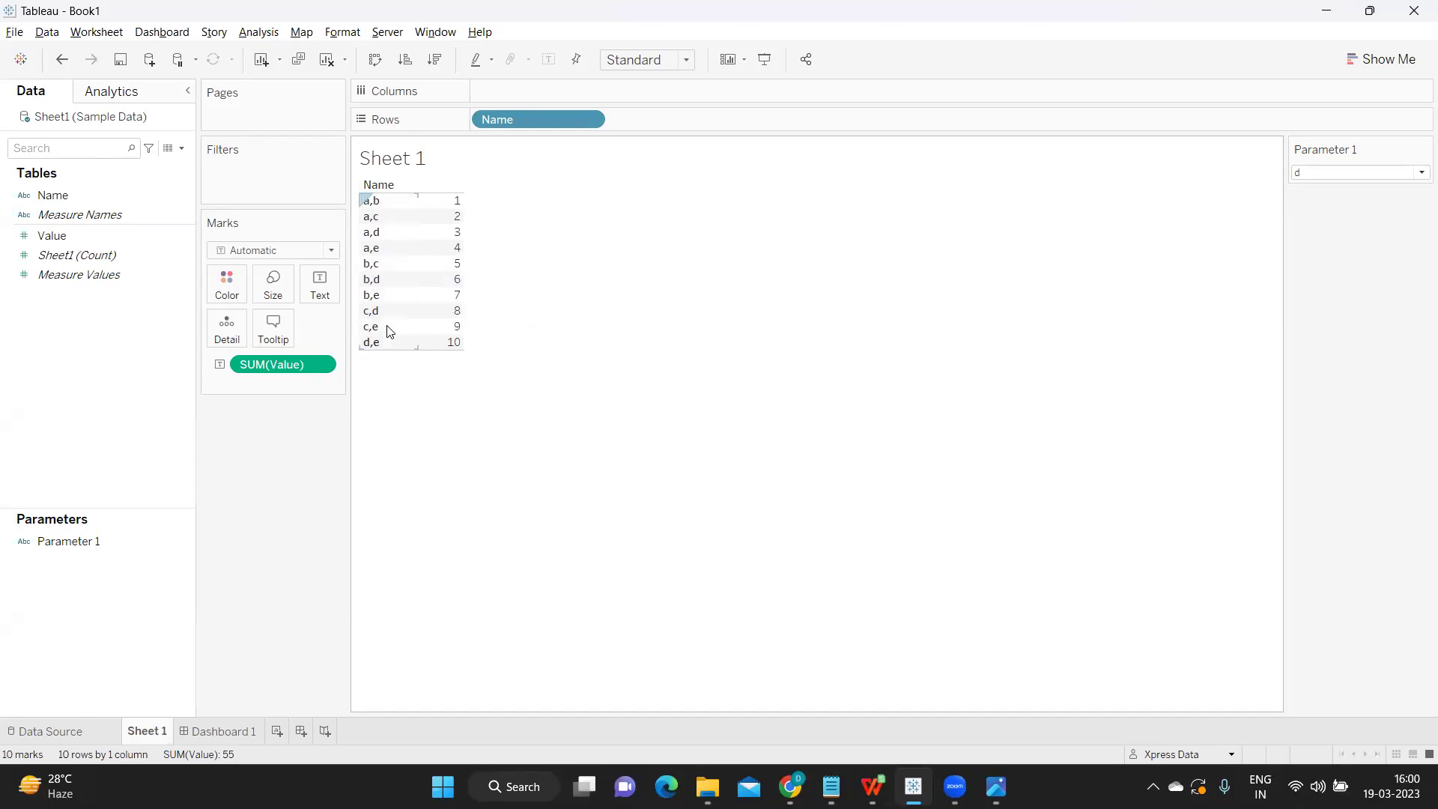
click(224, 732)
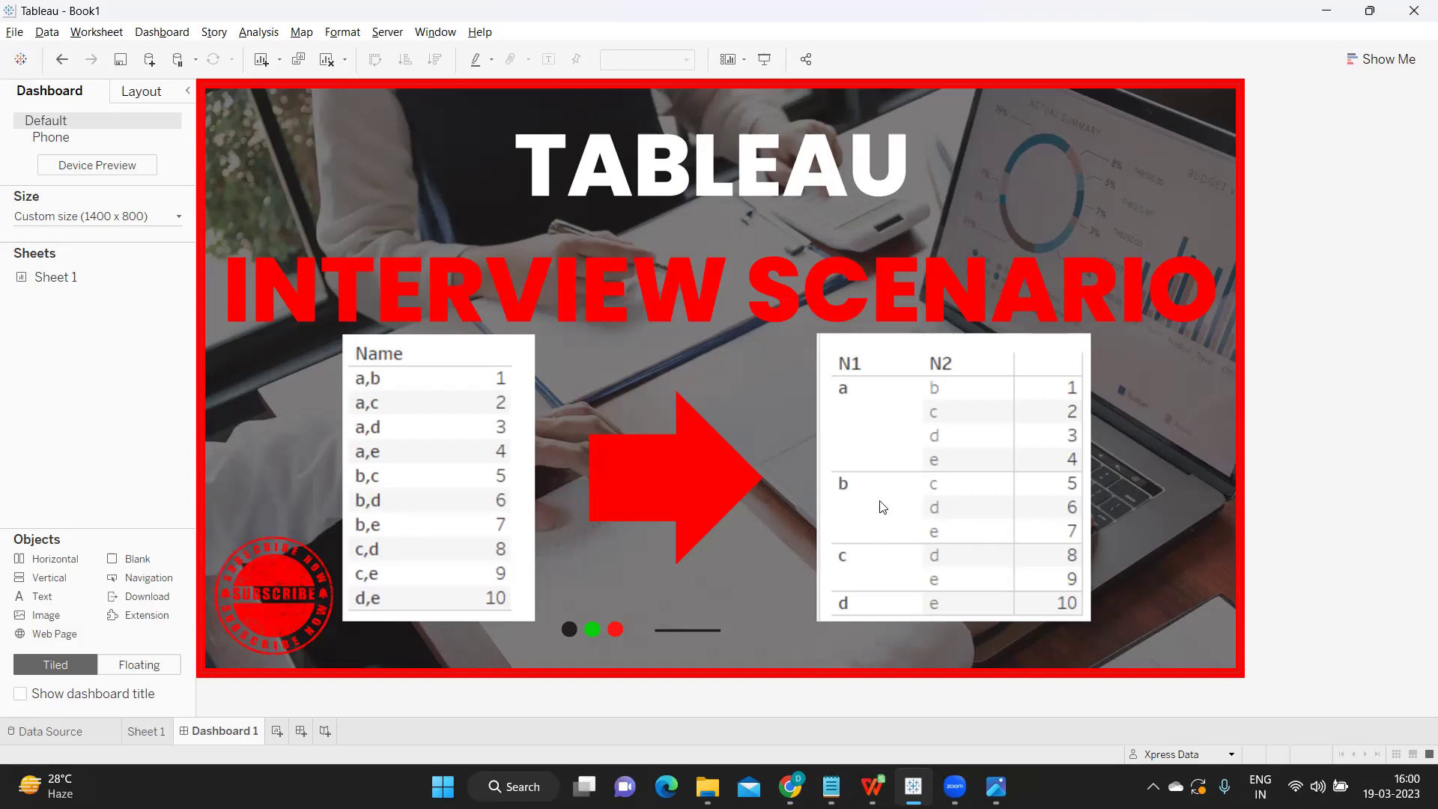
click(136, 737)
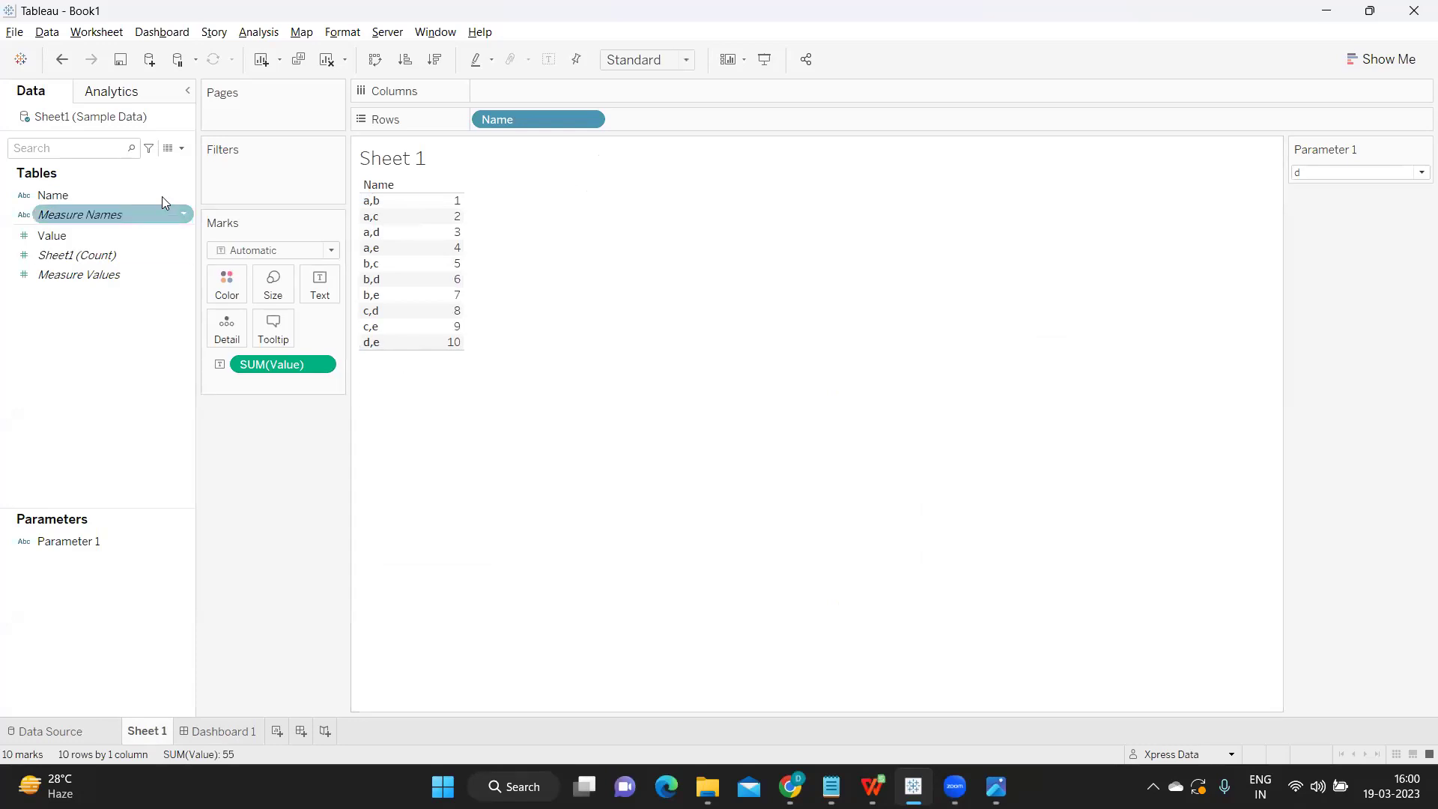
click(181, 148)
click(135, 166)
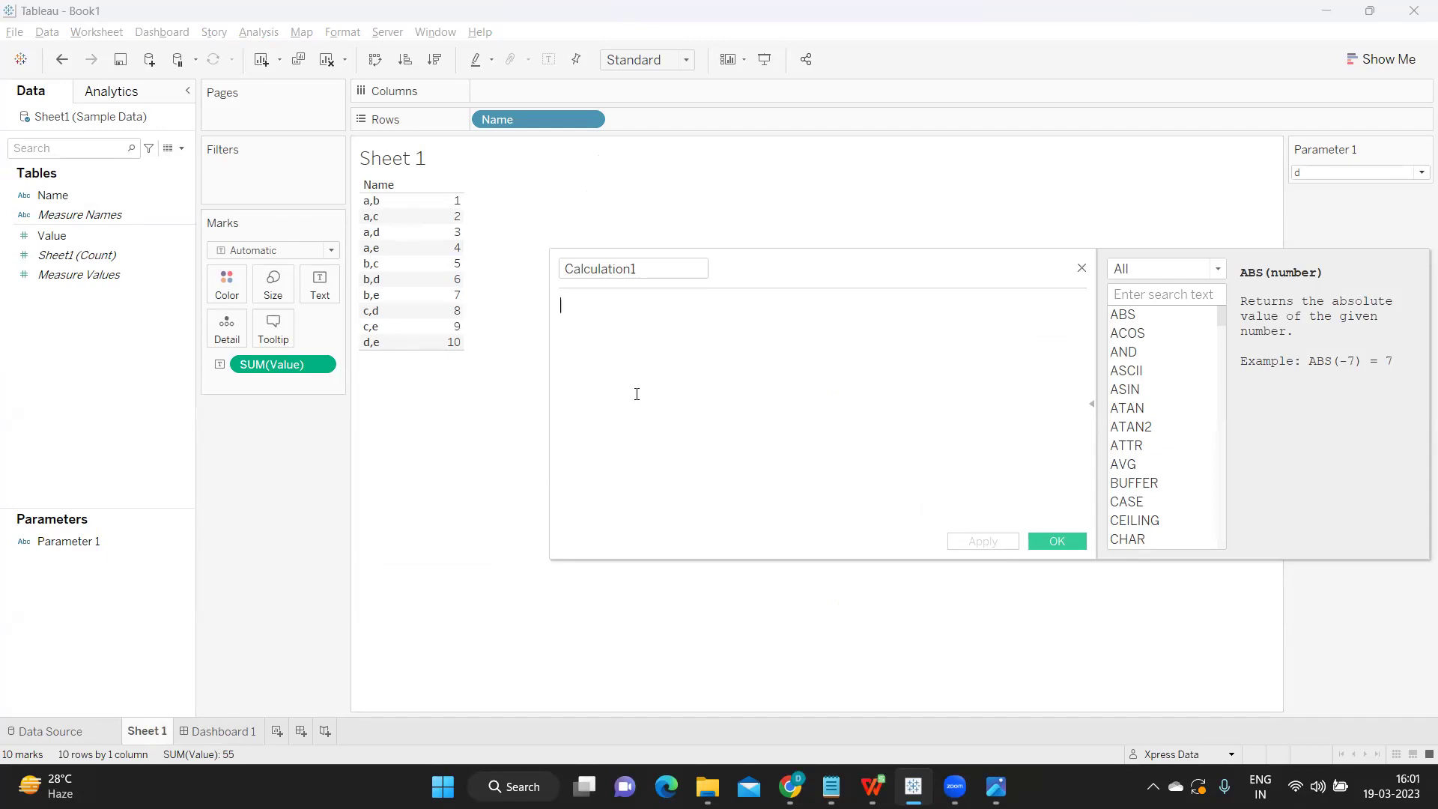
Type the numbered notes '1 SPLIT()', 'Customer split' and 'Right and left' in the calculation editor.
text(3 ways)
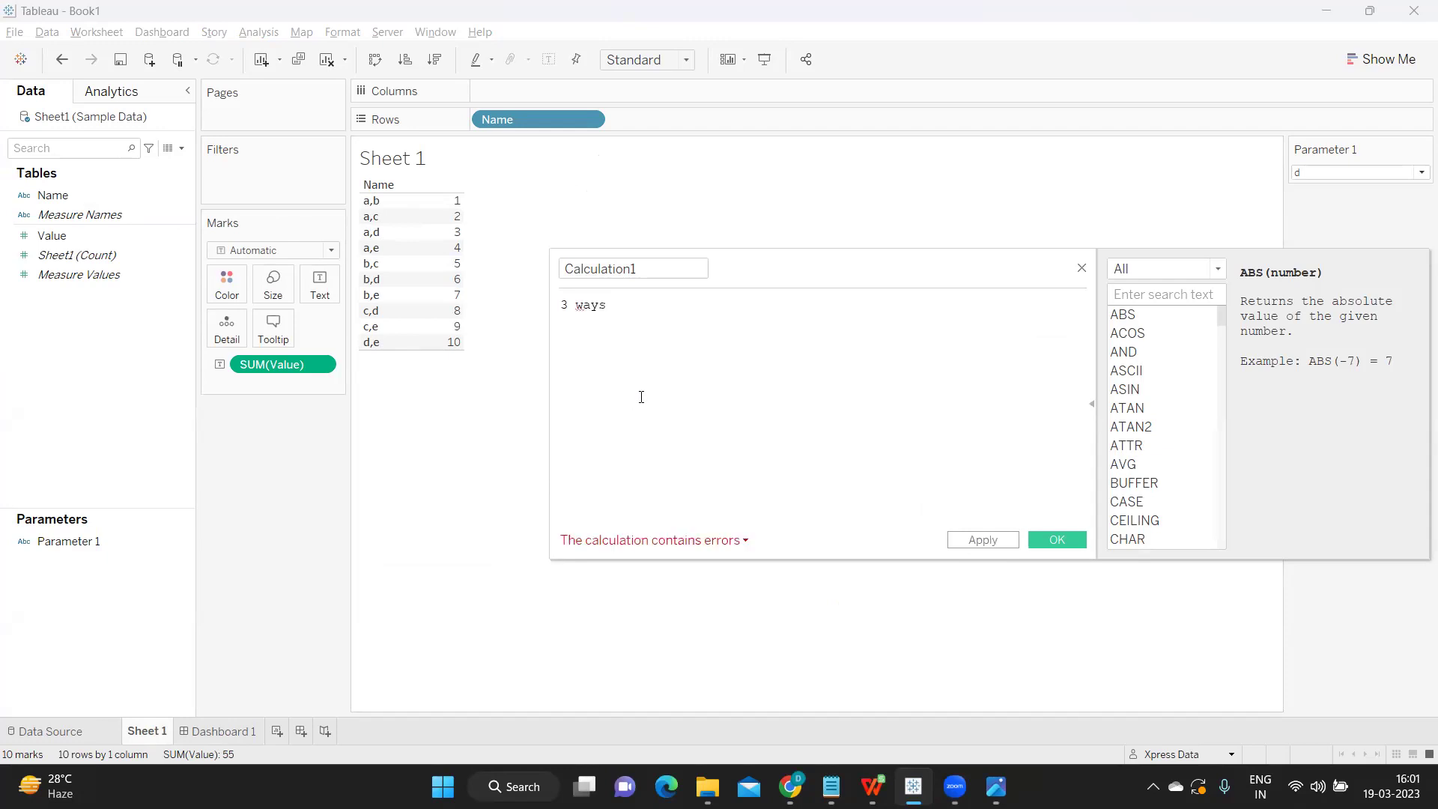
key(Return)
key(BackSpace)
key(BackSpace)
key(BackSpace)
key(BackSpace)
key(BackSpace)
key(BackSpace)
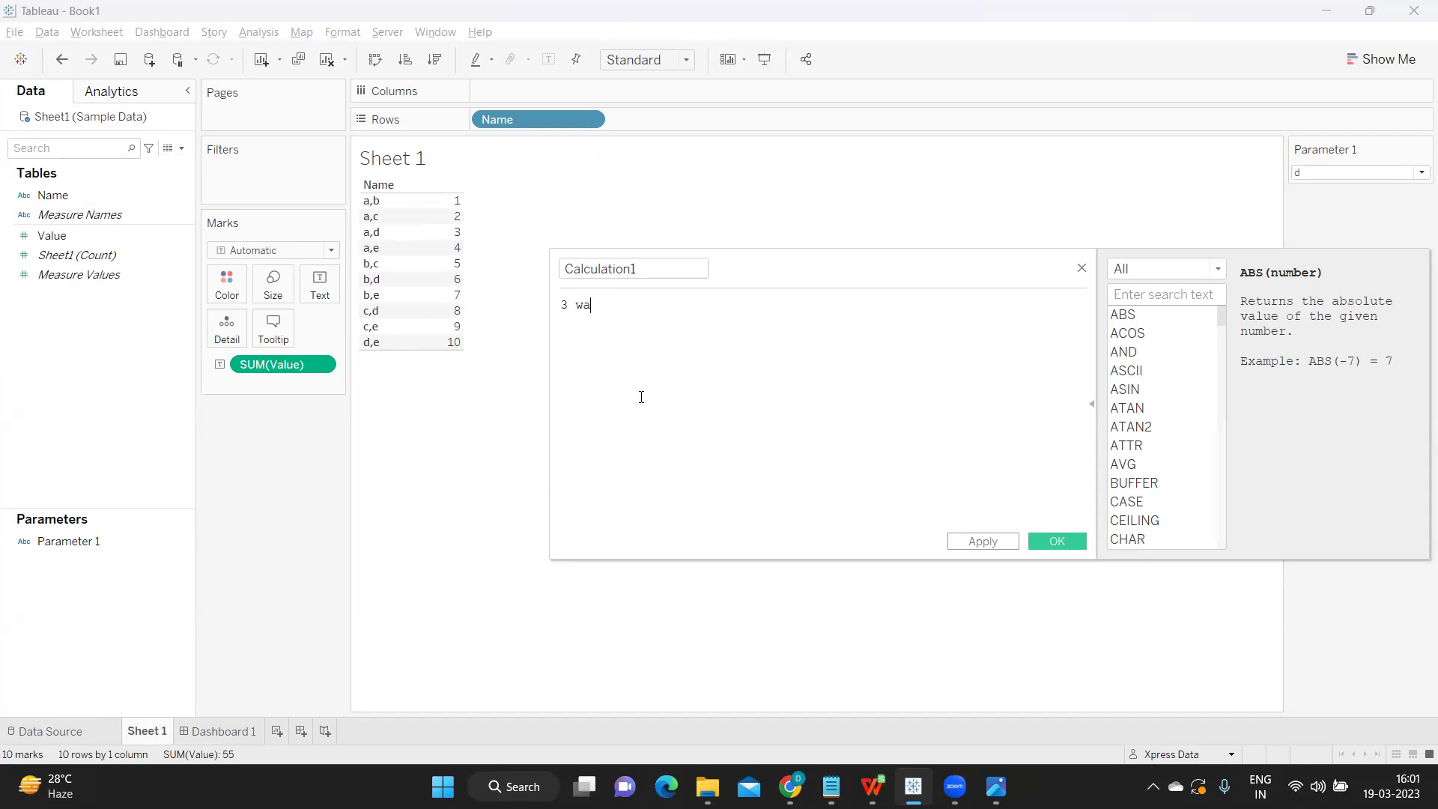
key(BackSpace)
text(1.Split)
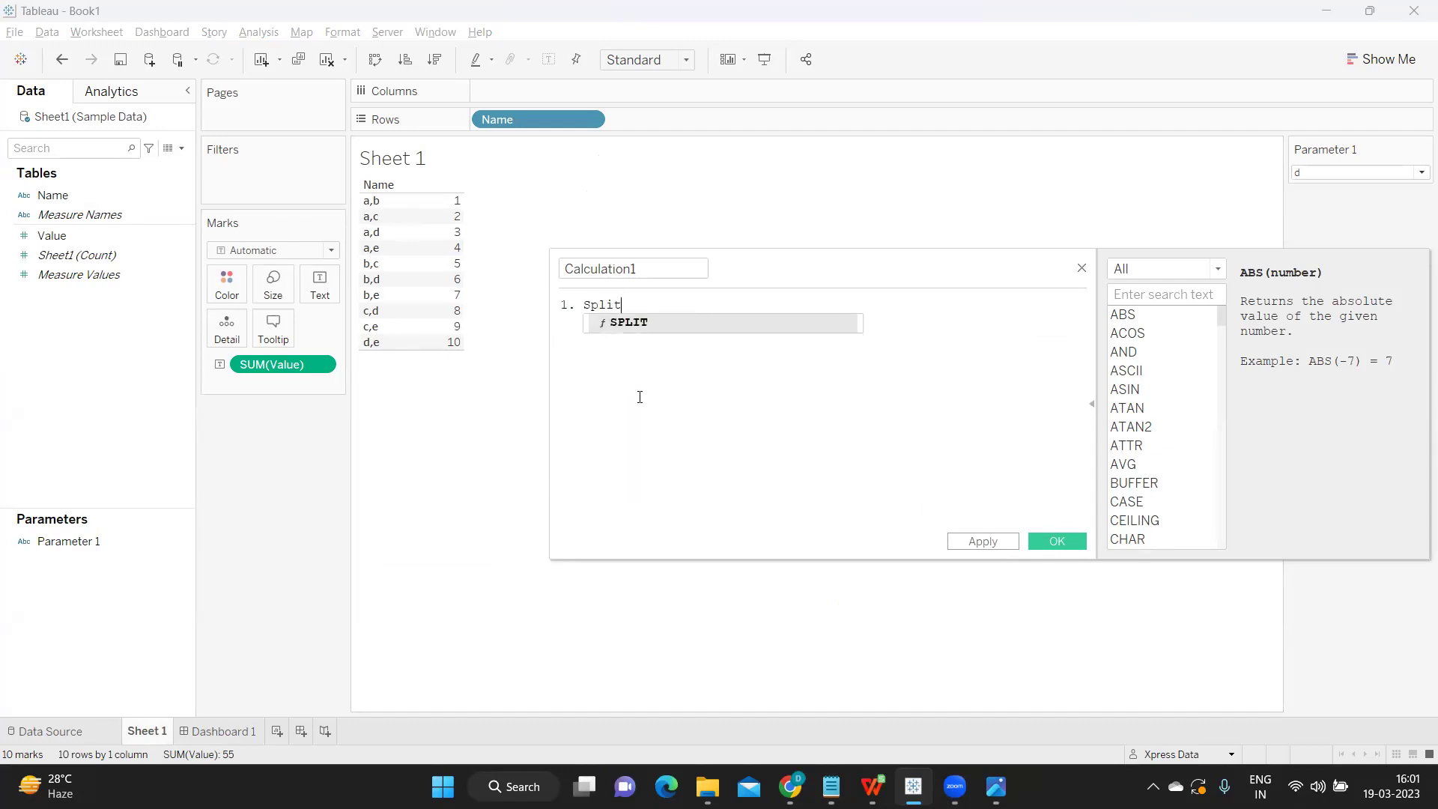
key(Return)
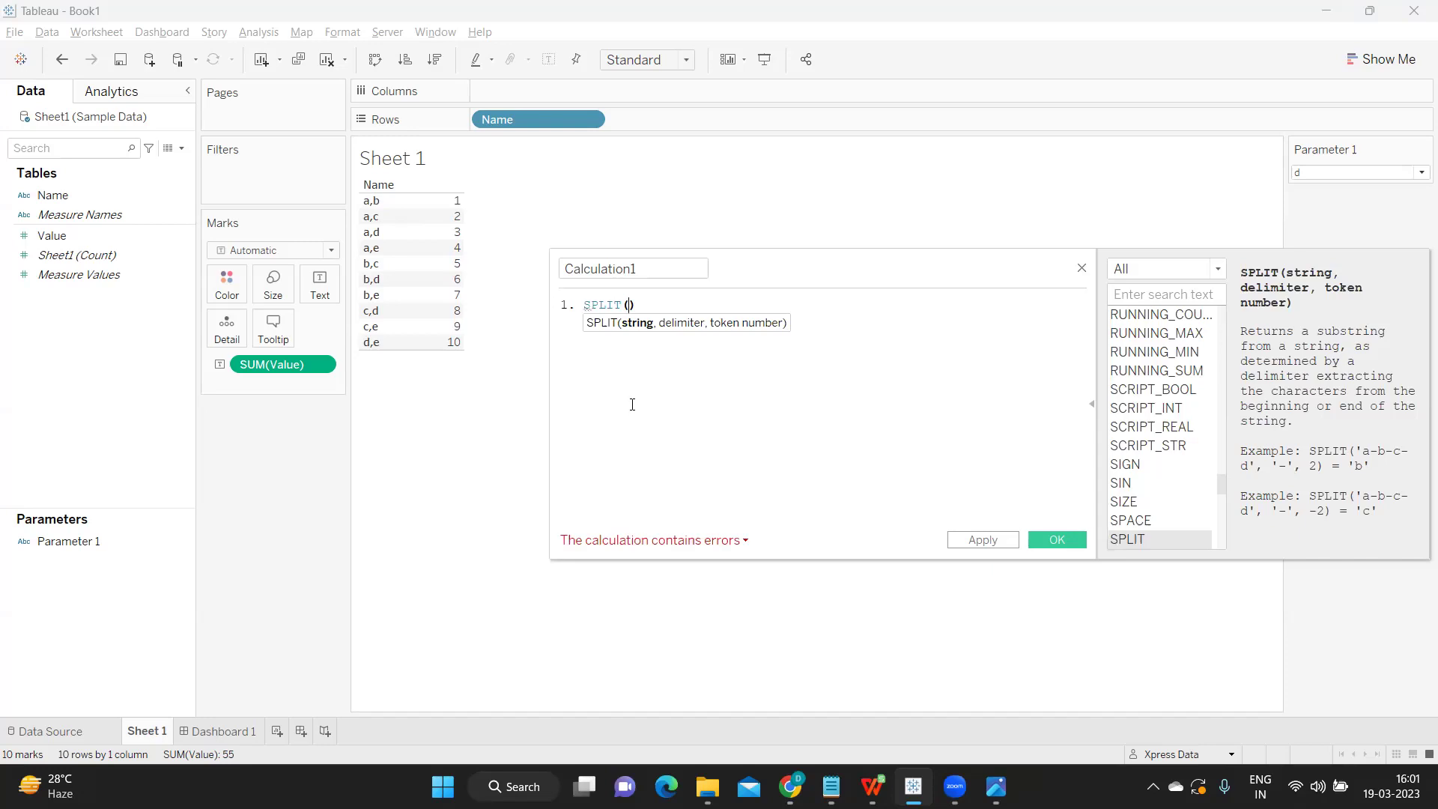
click(708, 309)
key(Return)
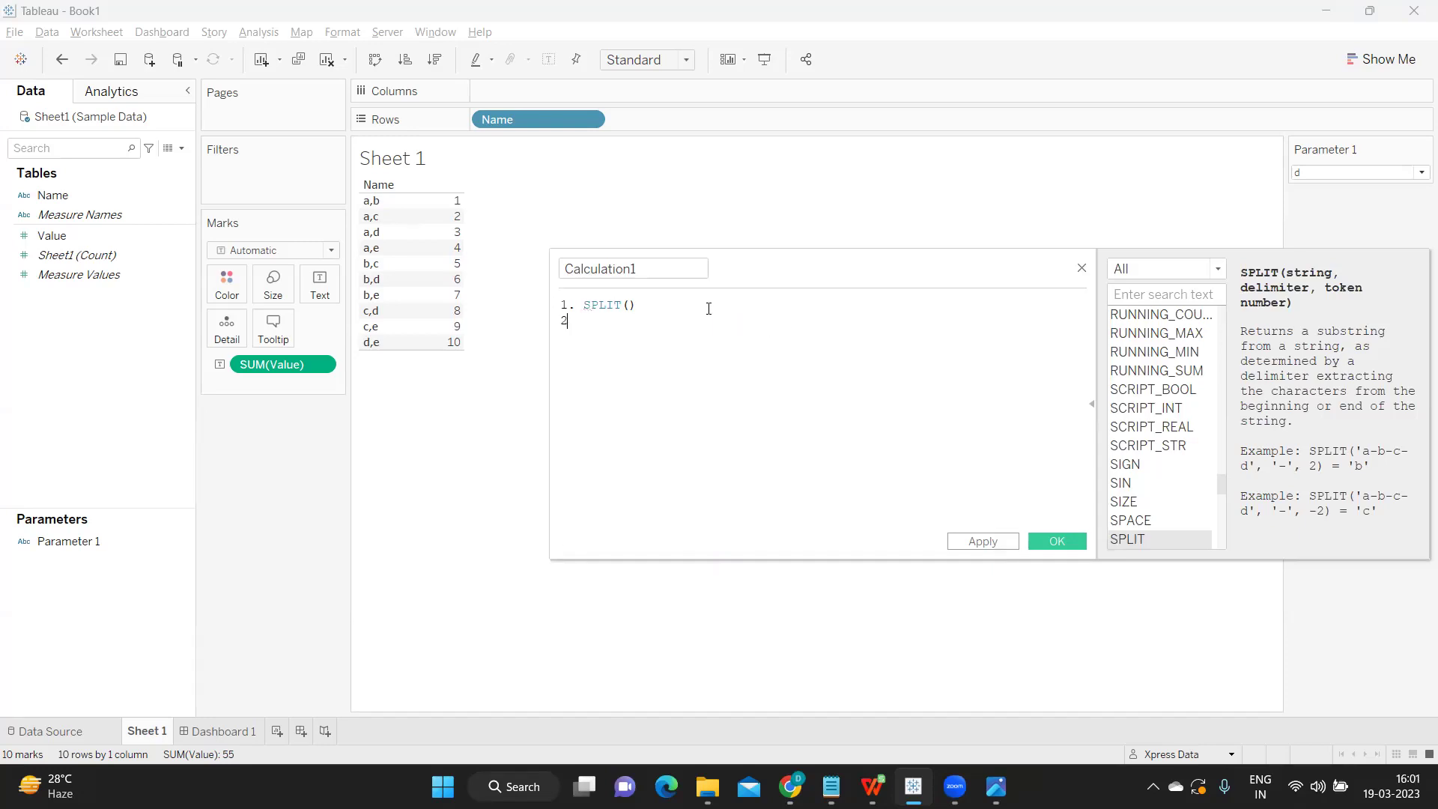
text(Customer split Ri)
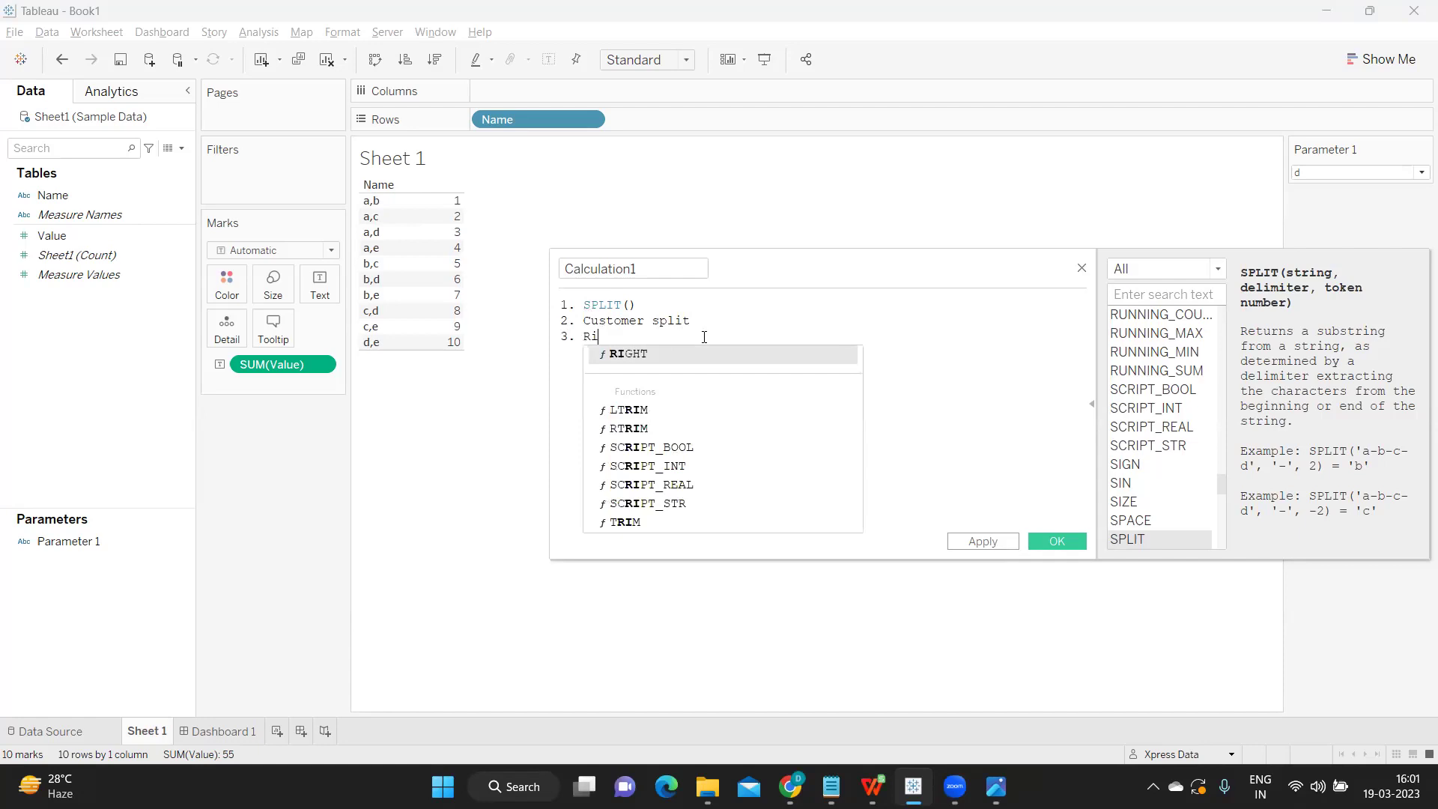
text(ght and left)
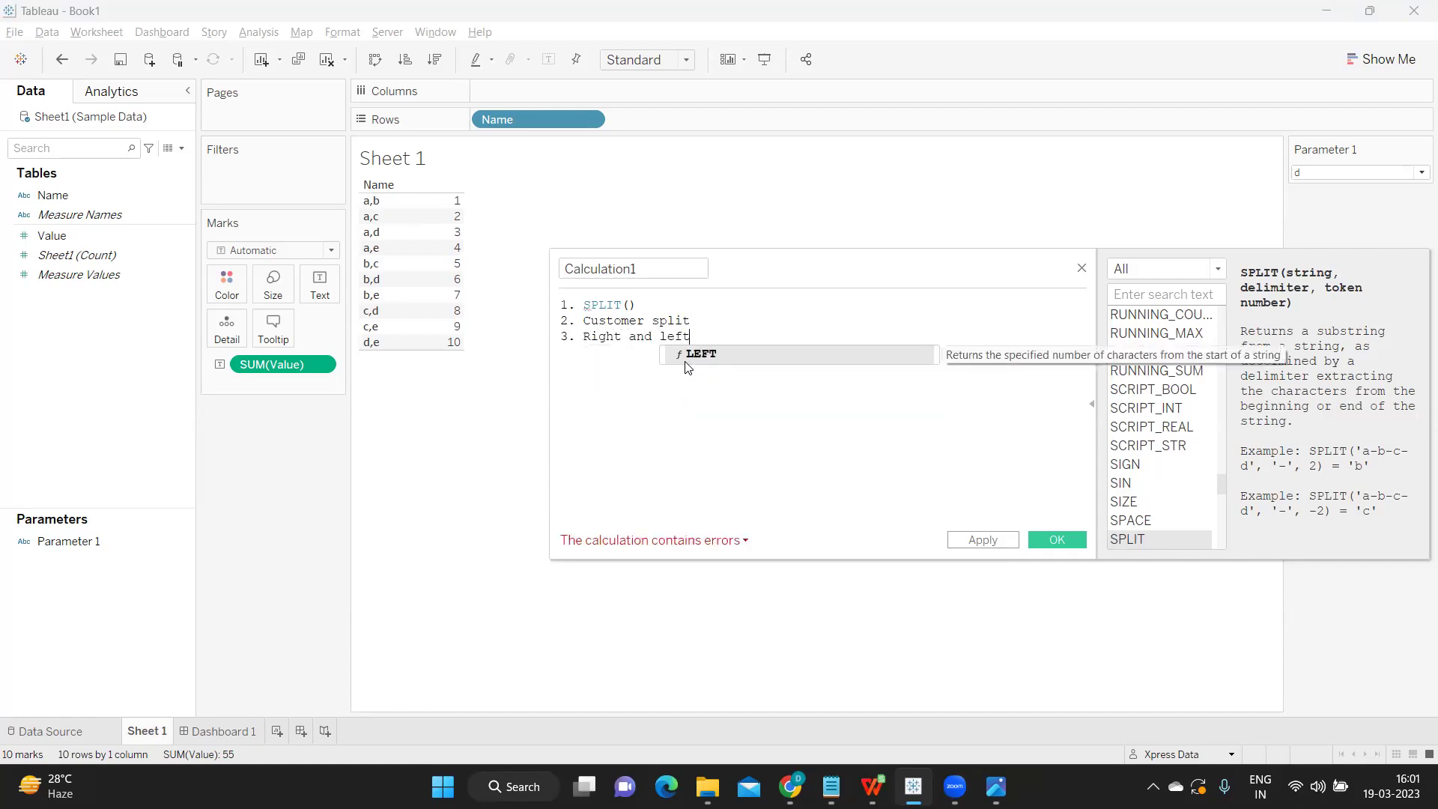
click(704, 372)
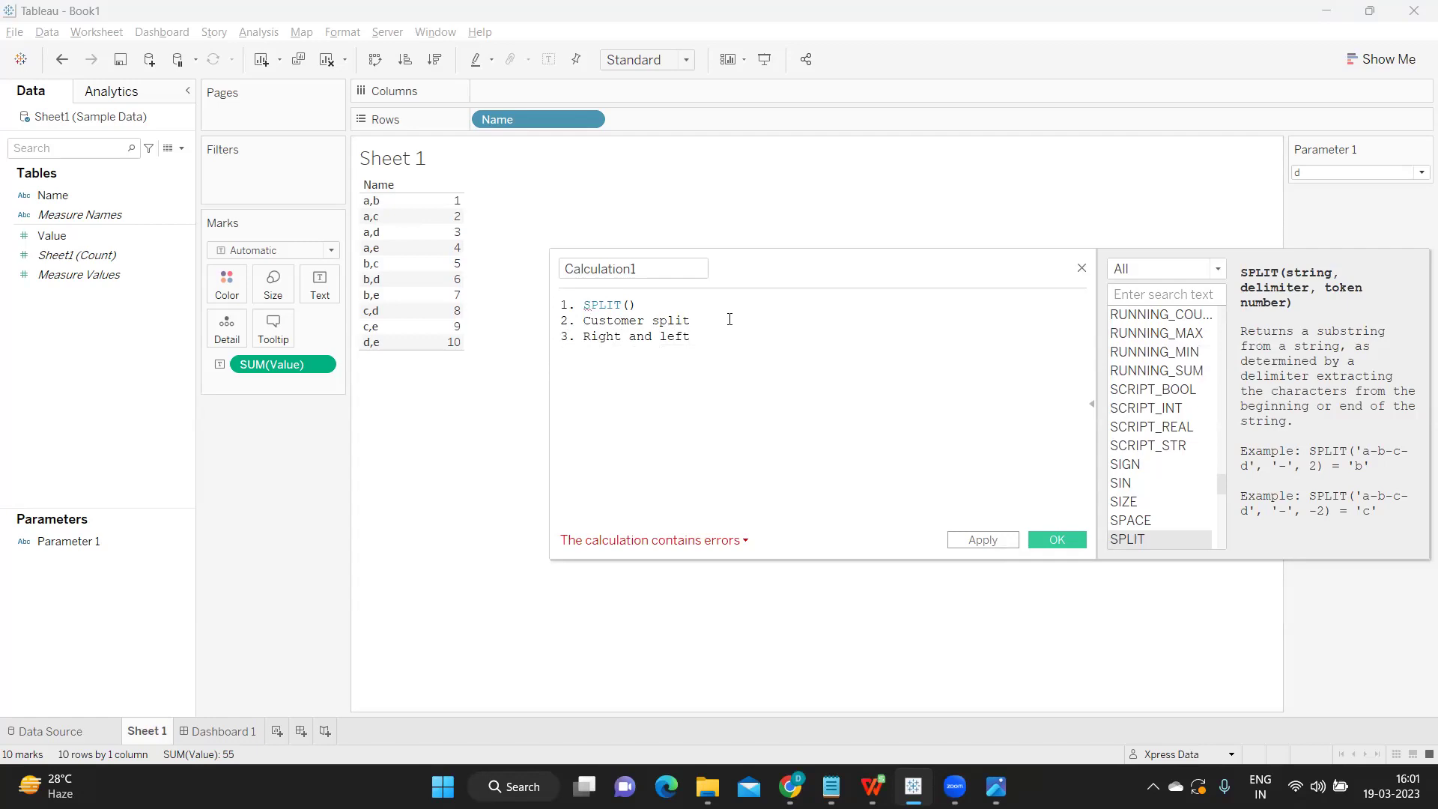
Comment out all three note lines by prefixing each with //.
drag(569, 318, 533, 310)
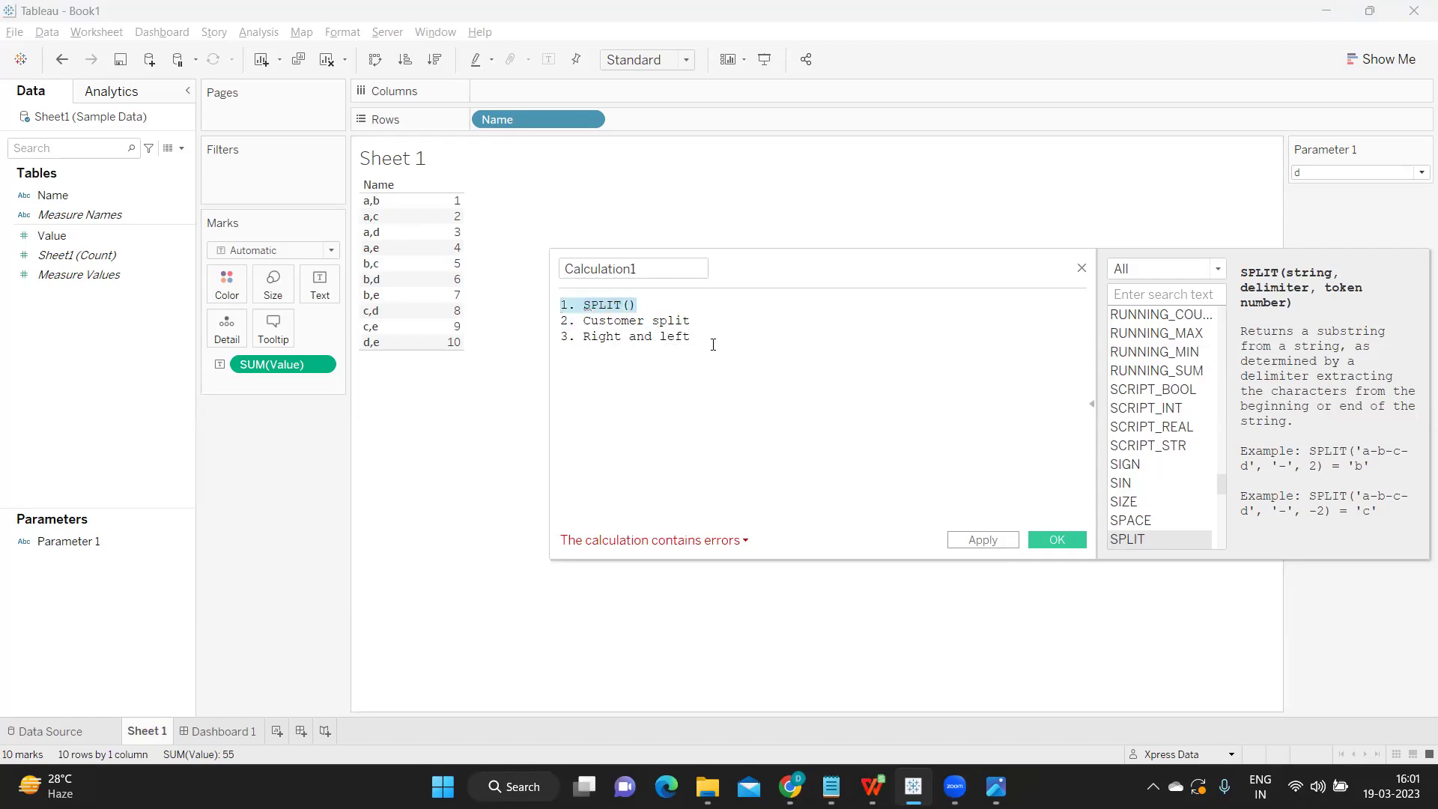
drag(712, 338, 524, 319)
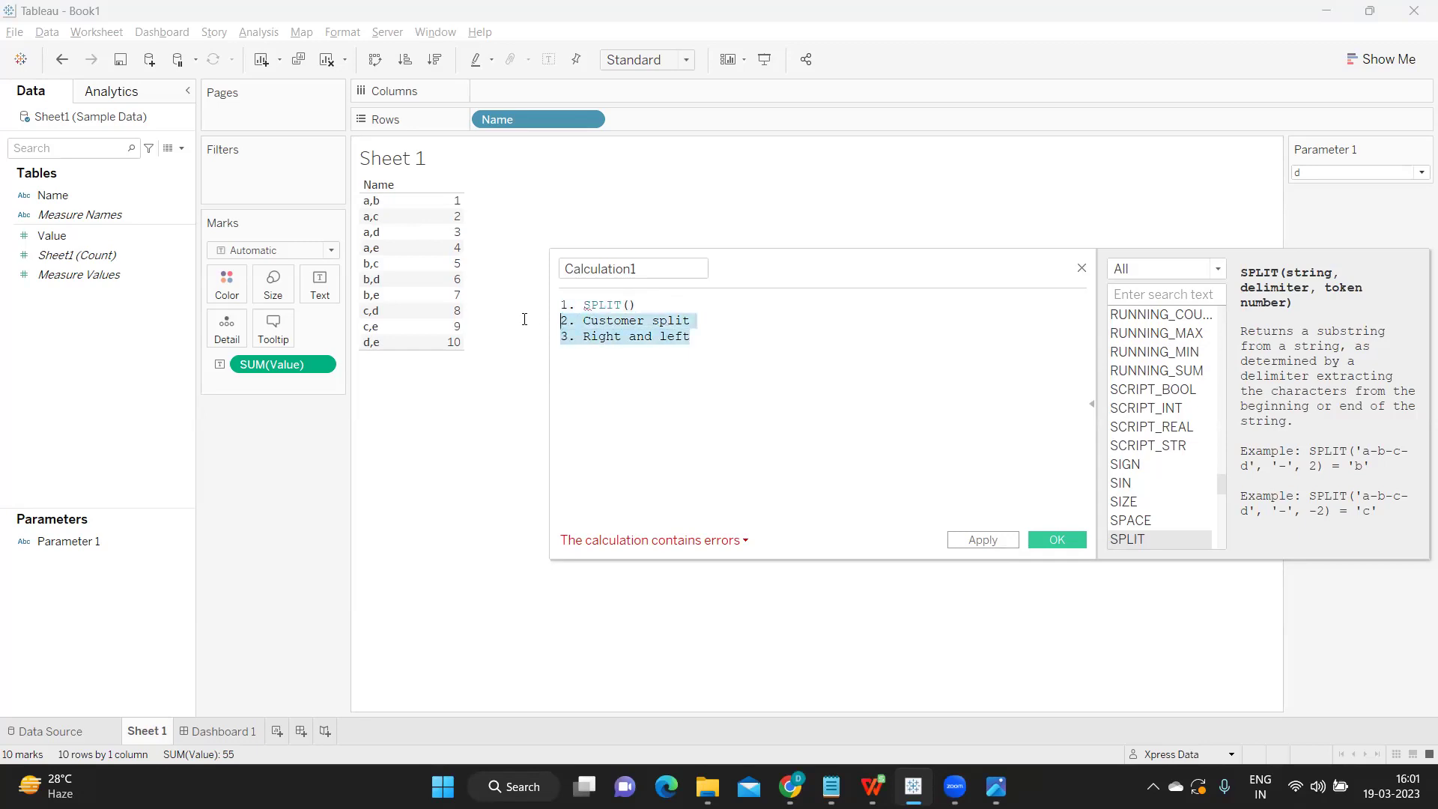
click(584, 324)
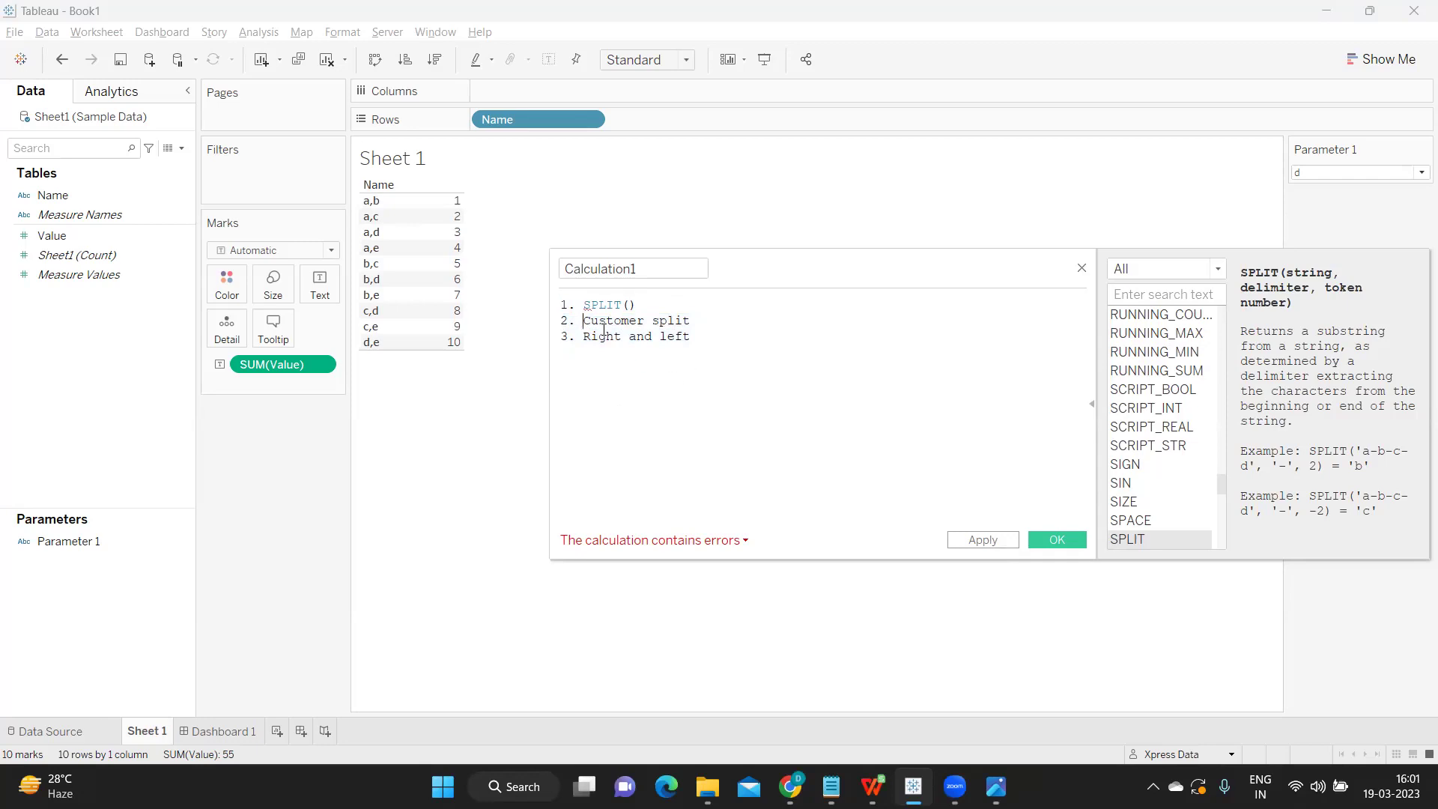
click(563, 305)
text(//)
click(562, 318)
text(//)
click(563, 336)
text(//)
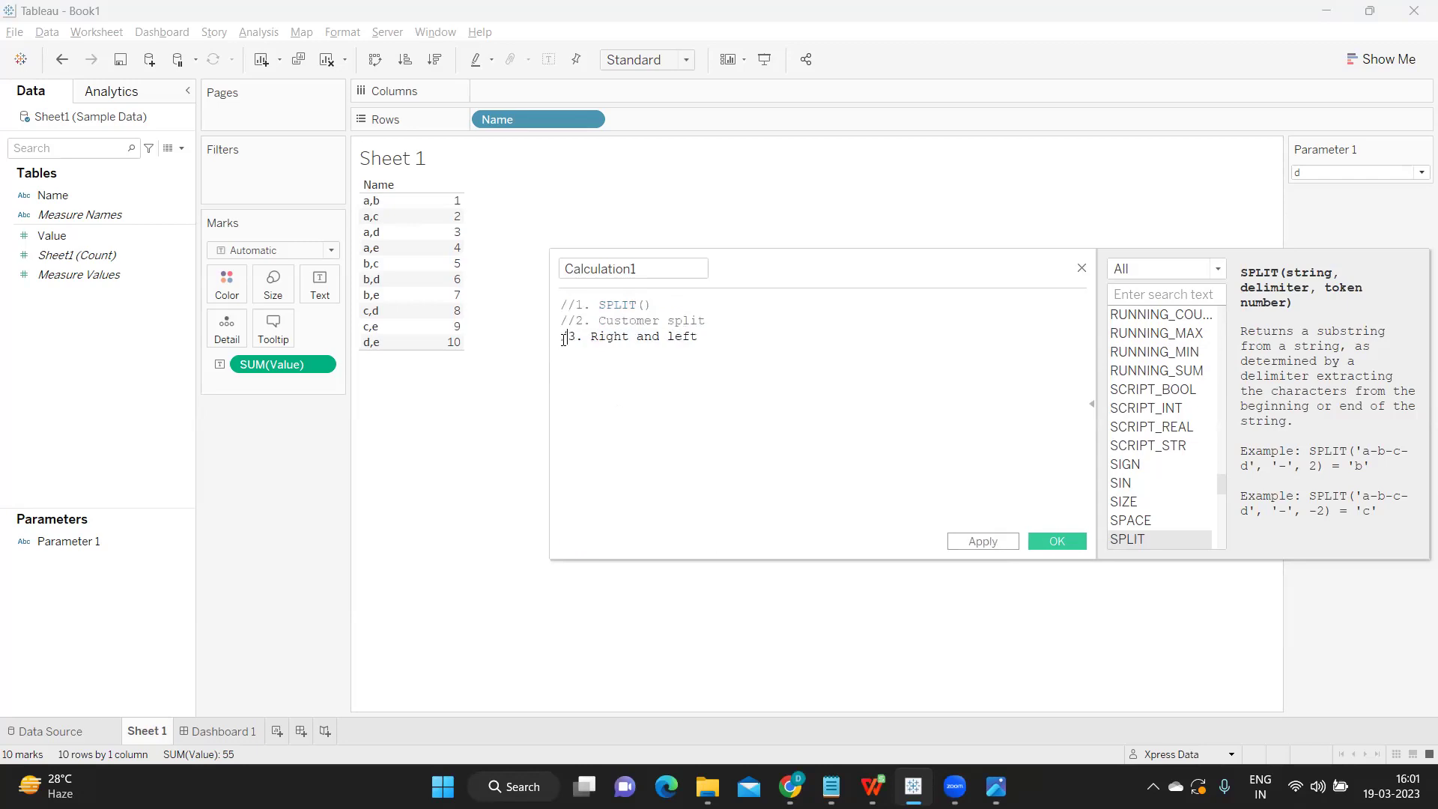
click(672, 279)
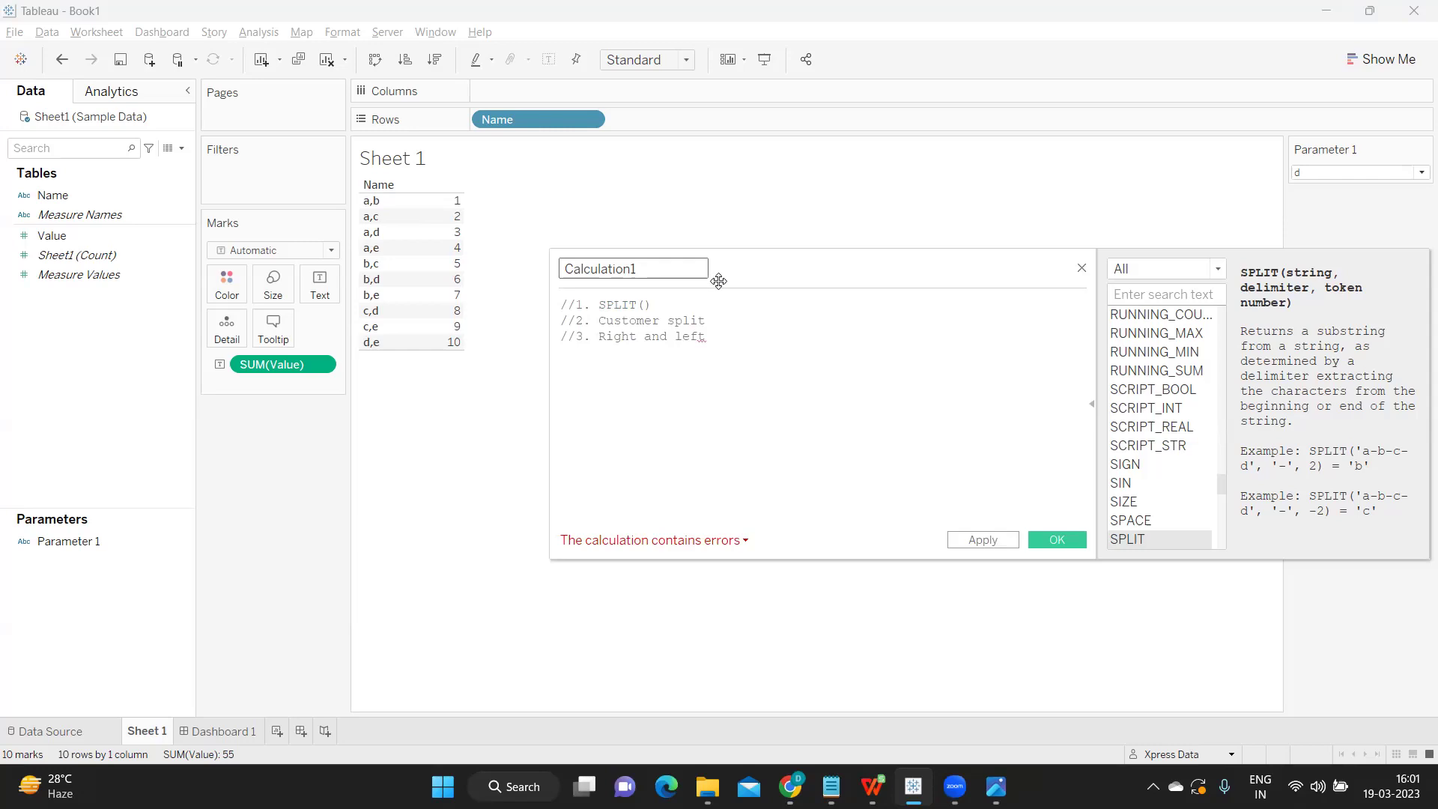
double_click(675, 268)
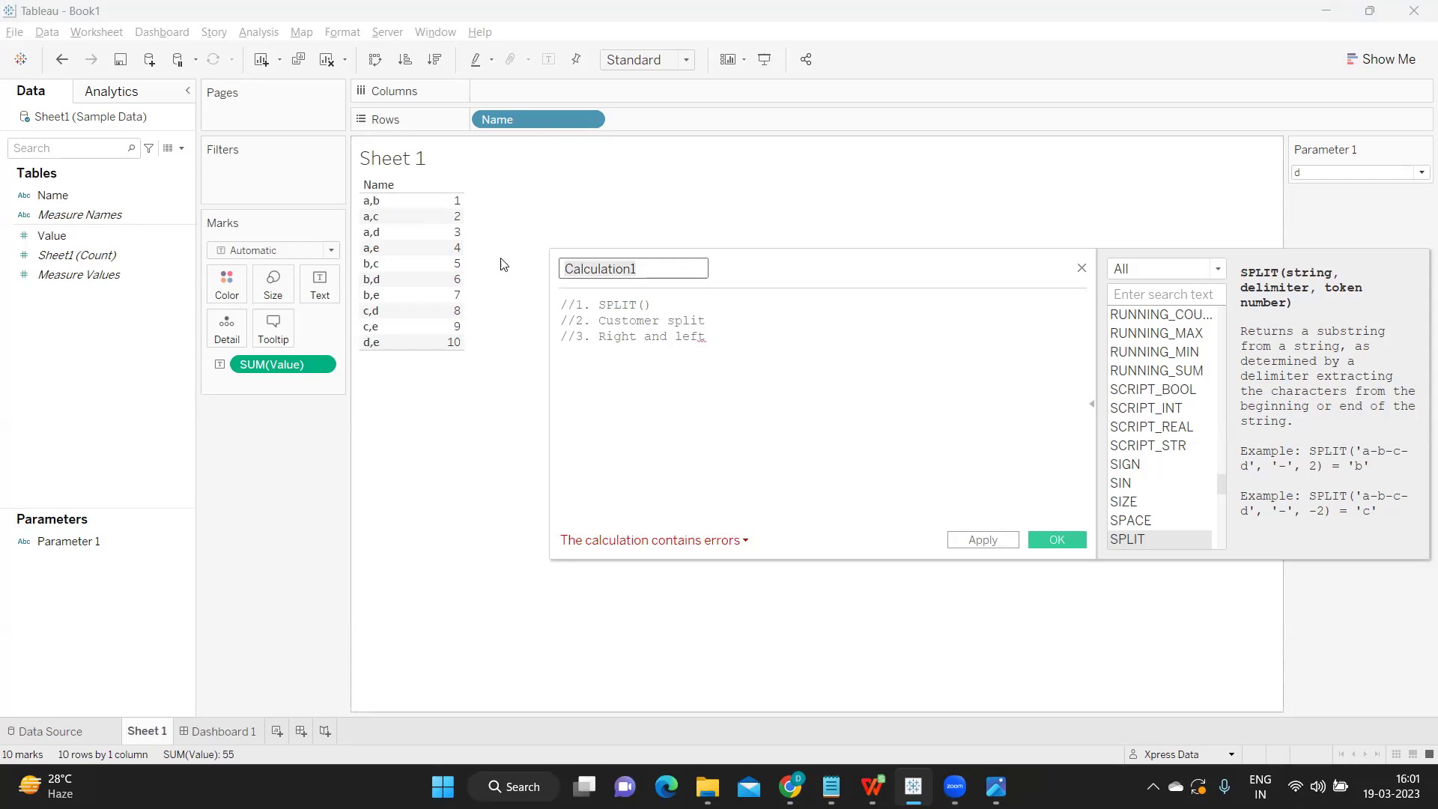
Rename the calculation N1 and begin its formula with the SPLIT function below the comments.
text(N1)
click(764, 319)
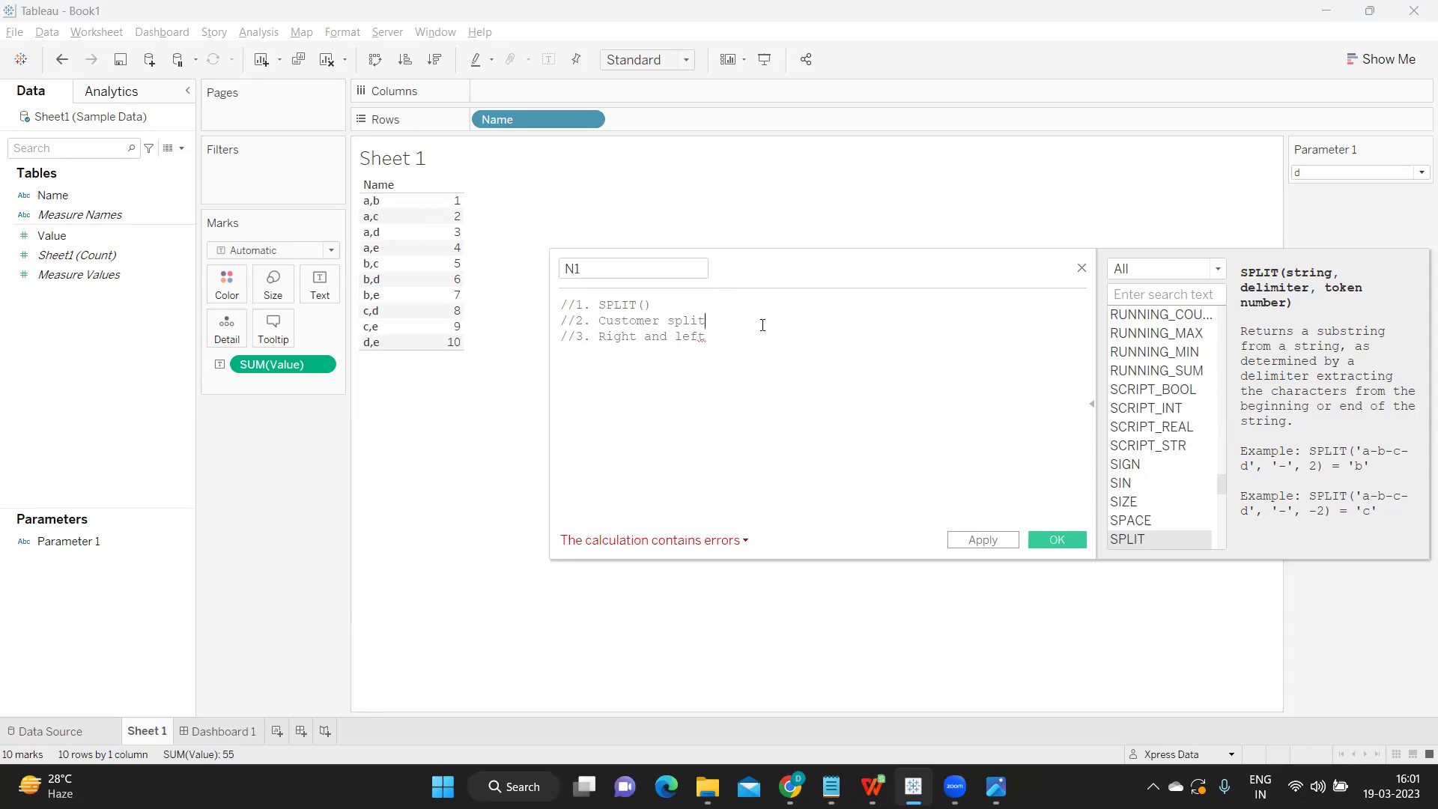
key(Return)
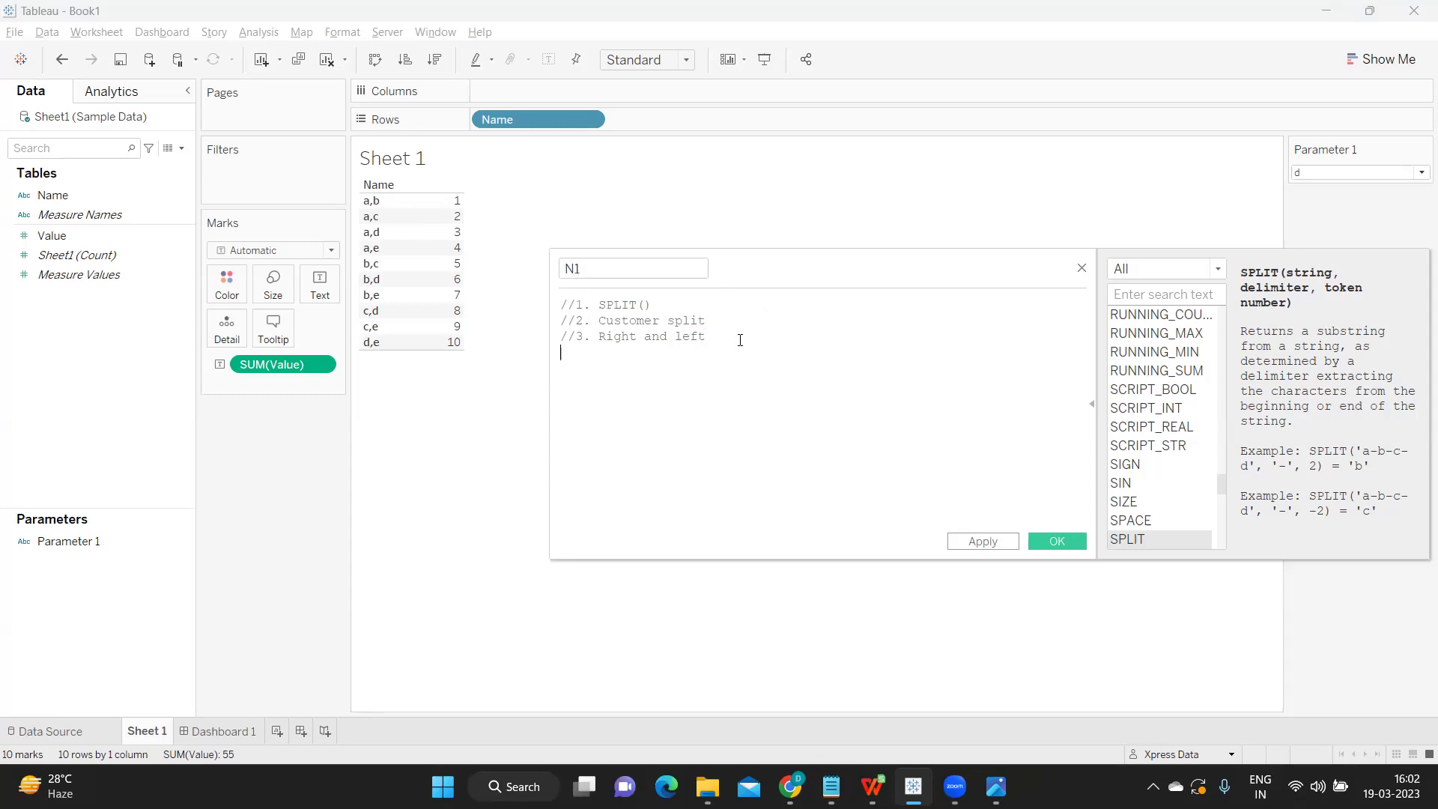
text(sp)
key(Down)
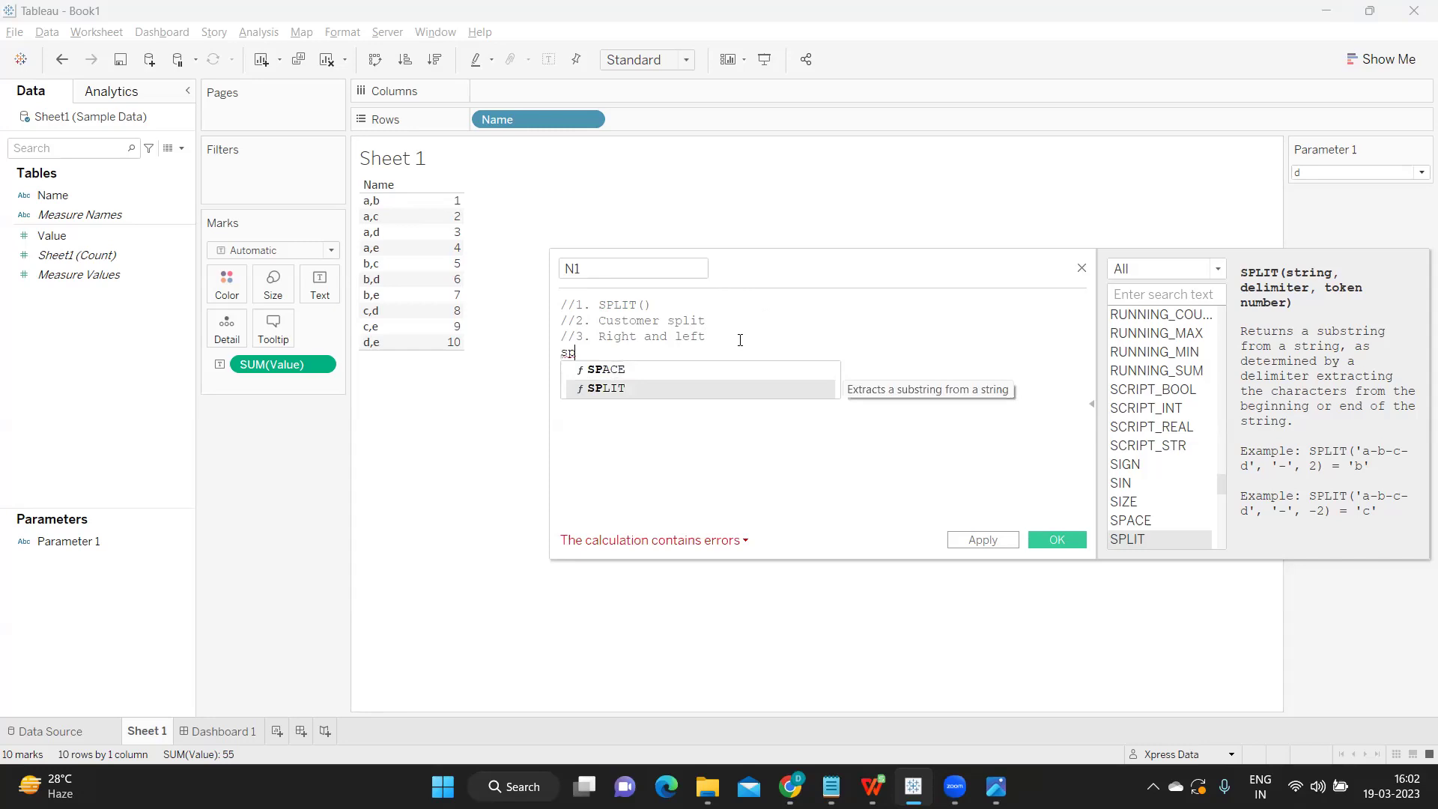
key(Return)
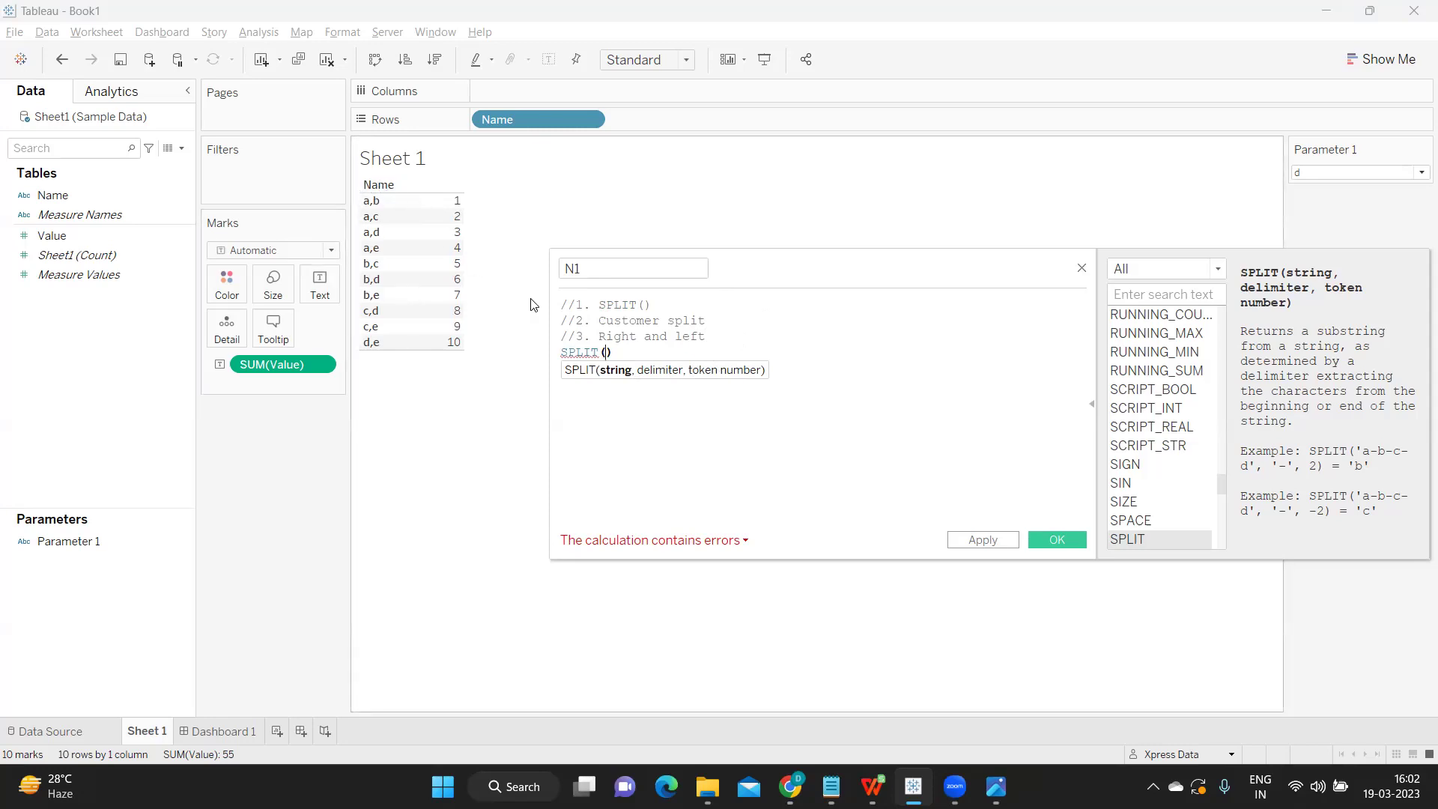
Complete the formula as SPLIT([Name],',',1) and save the N1 field.
text(name)
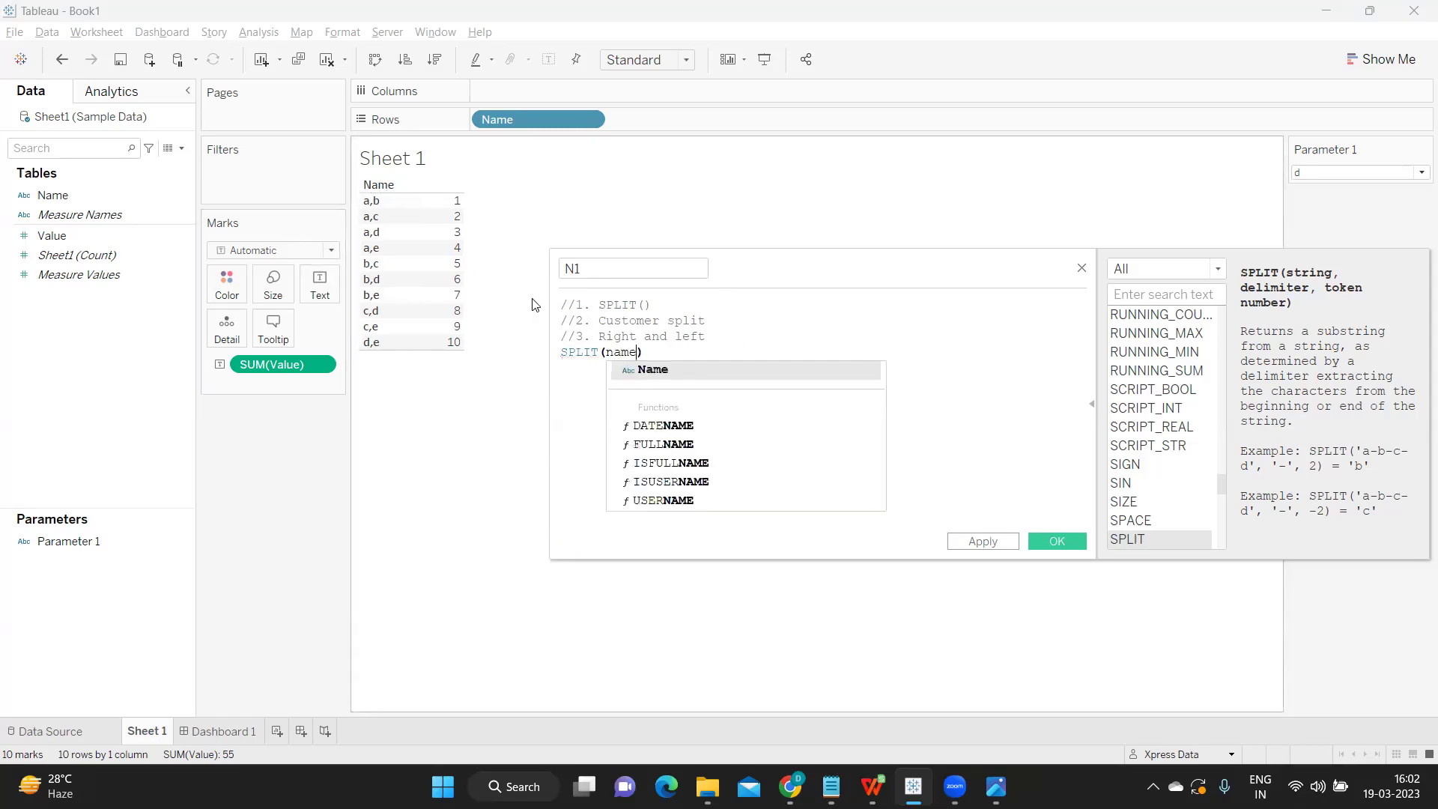
click(669, 375)
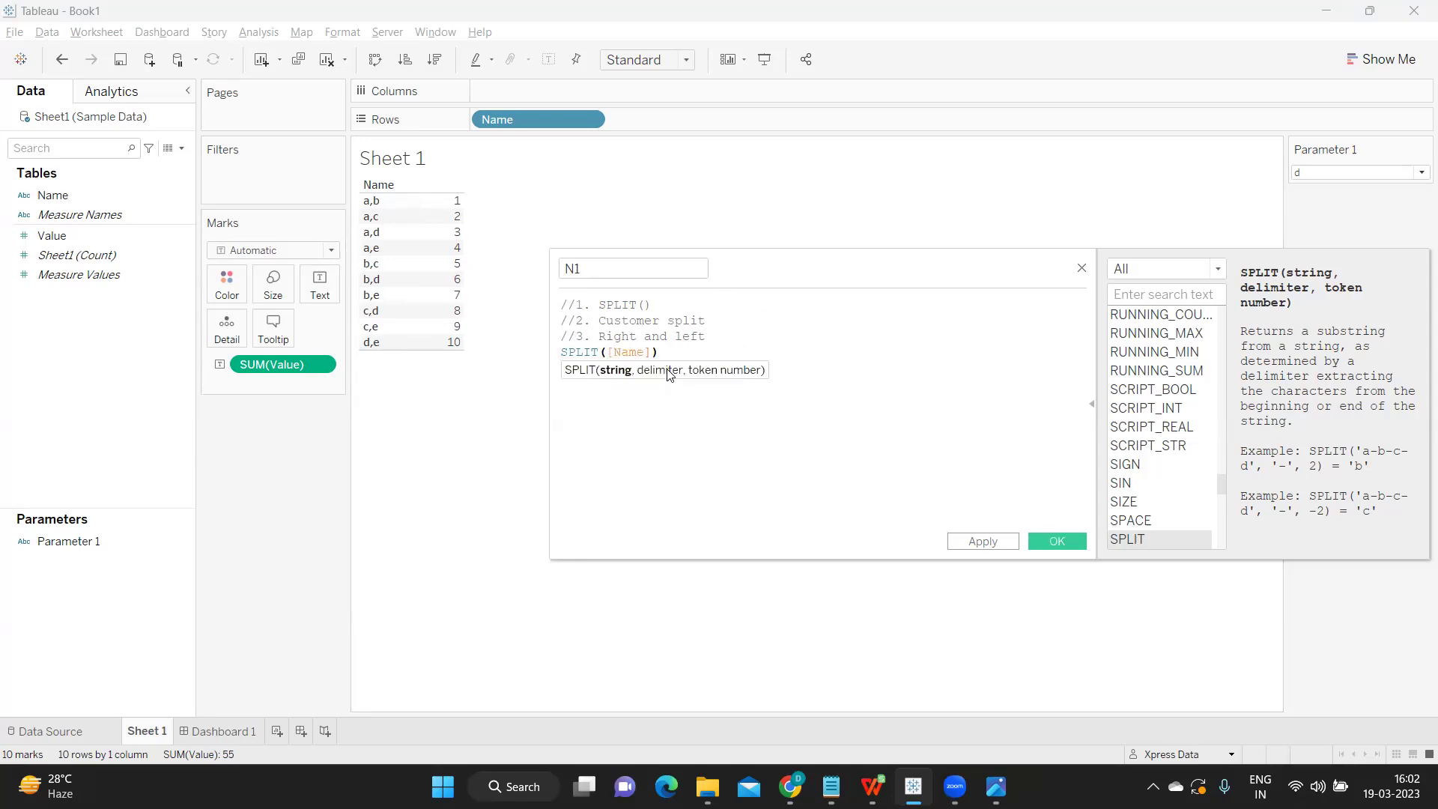
text(,)
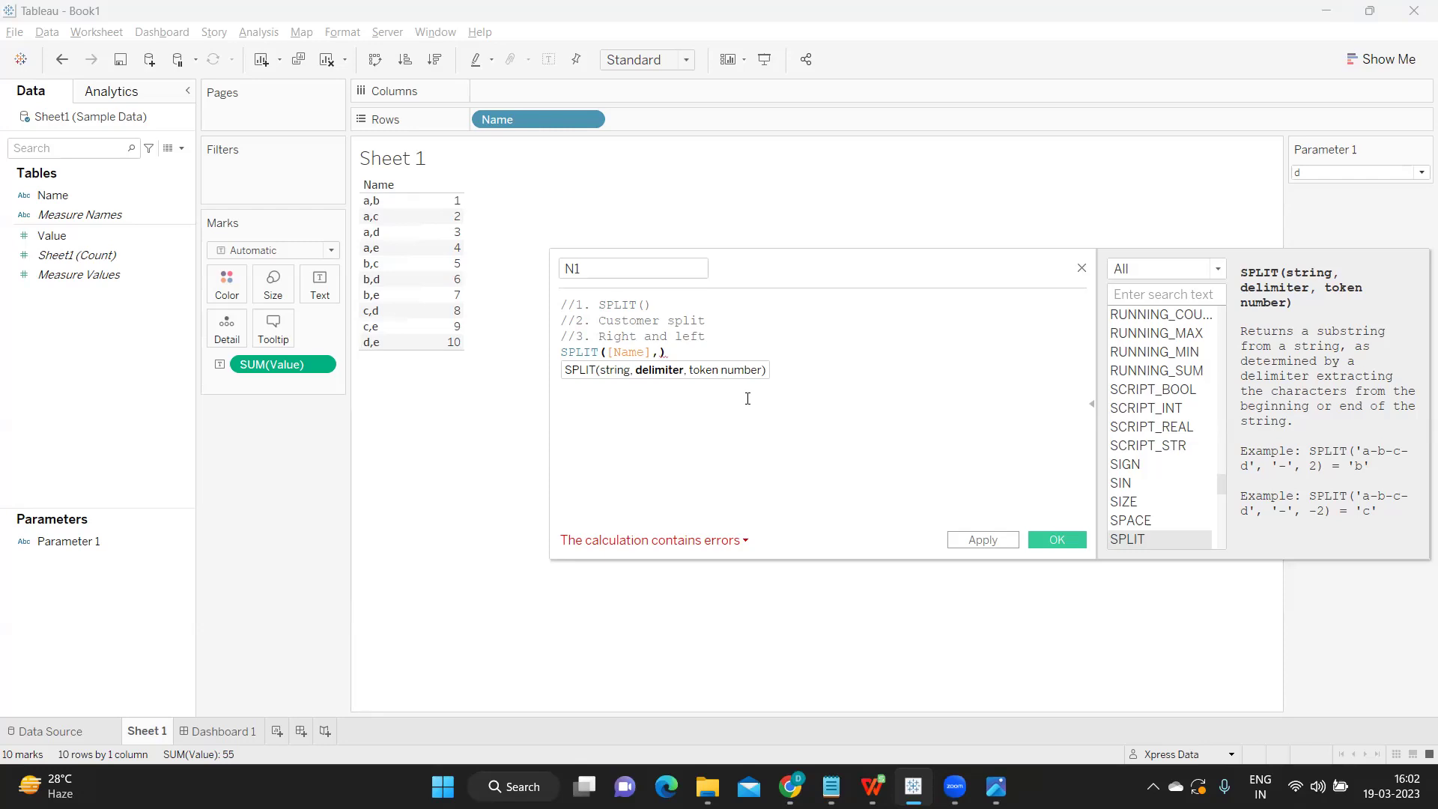
text(',',)
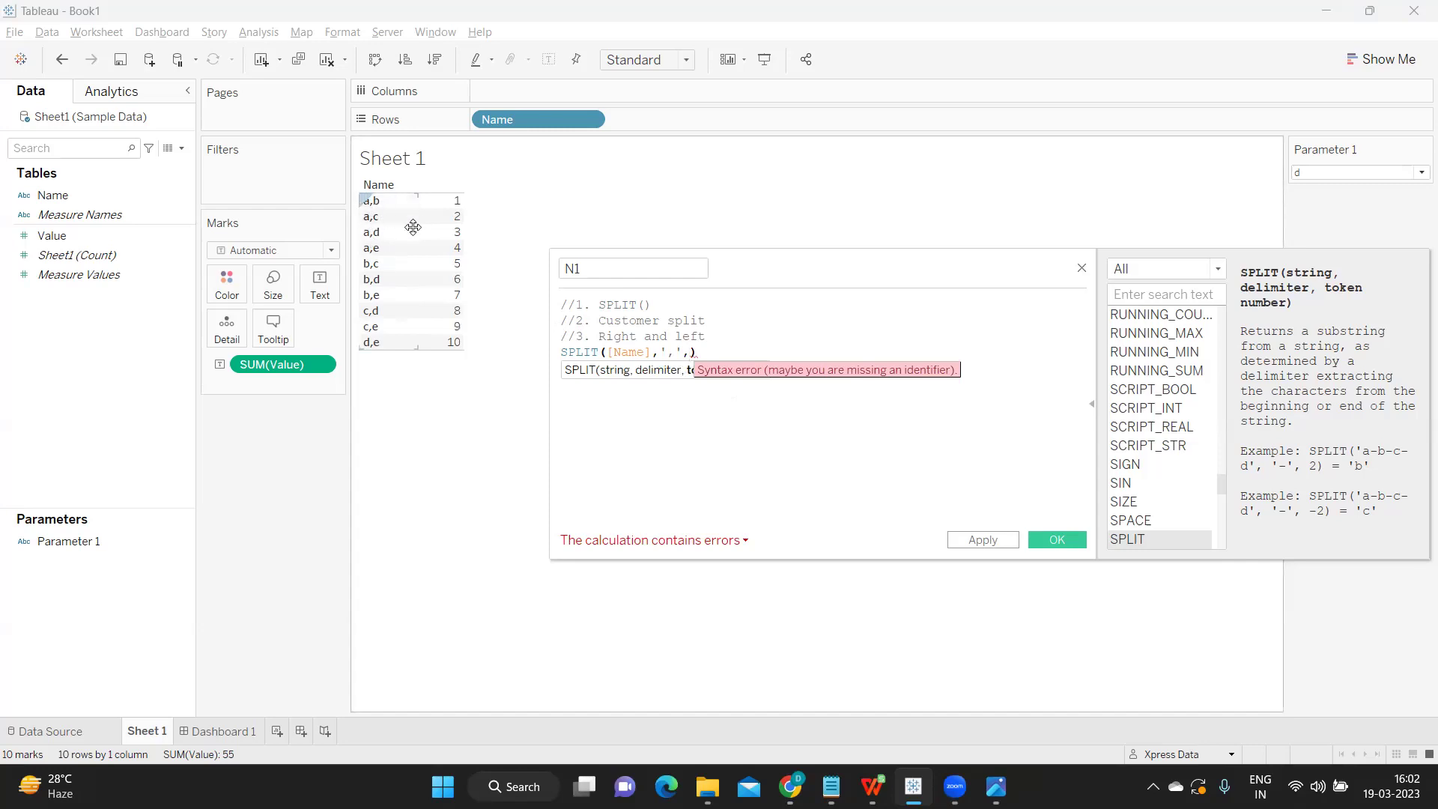
text(1)
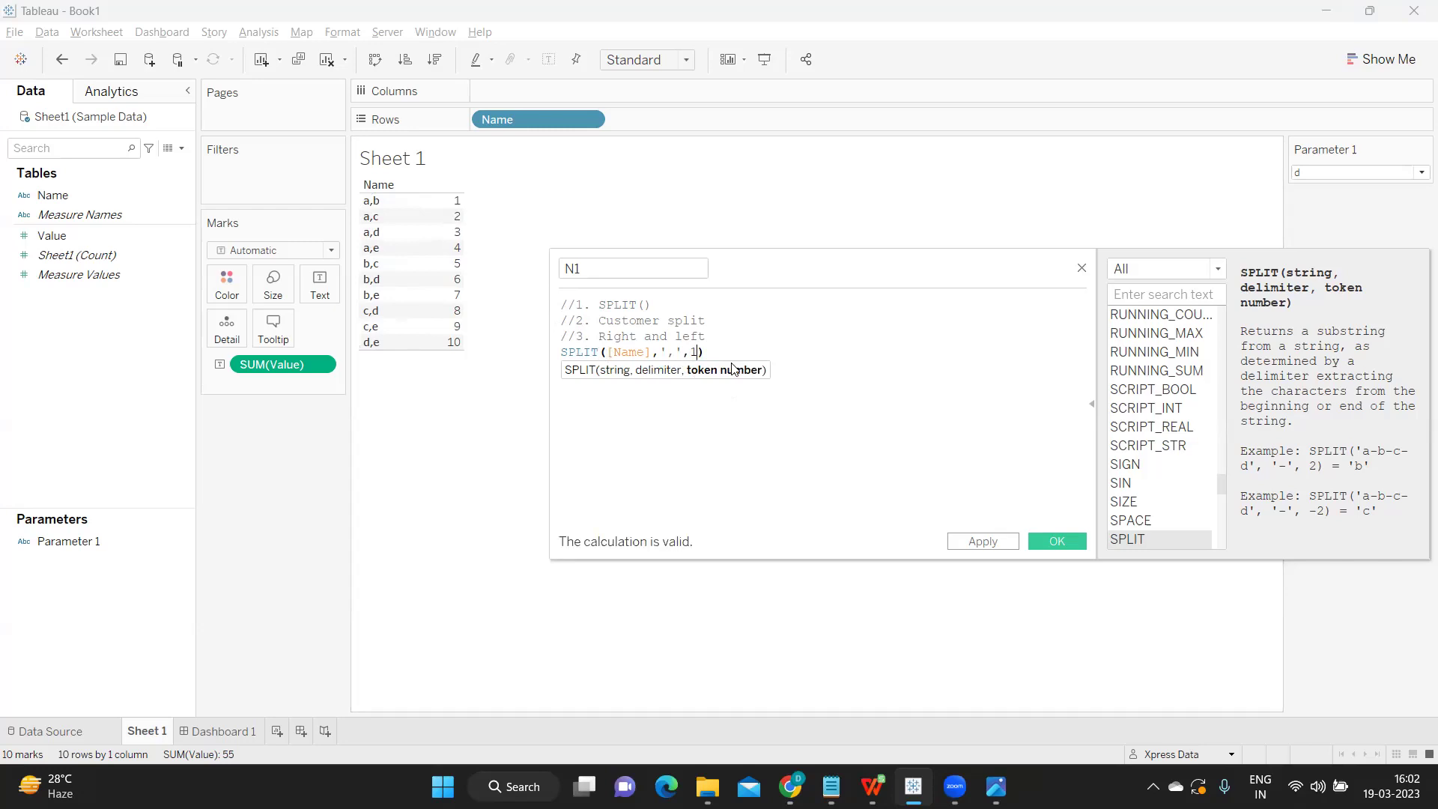
drag(721, 352, 546, 362)
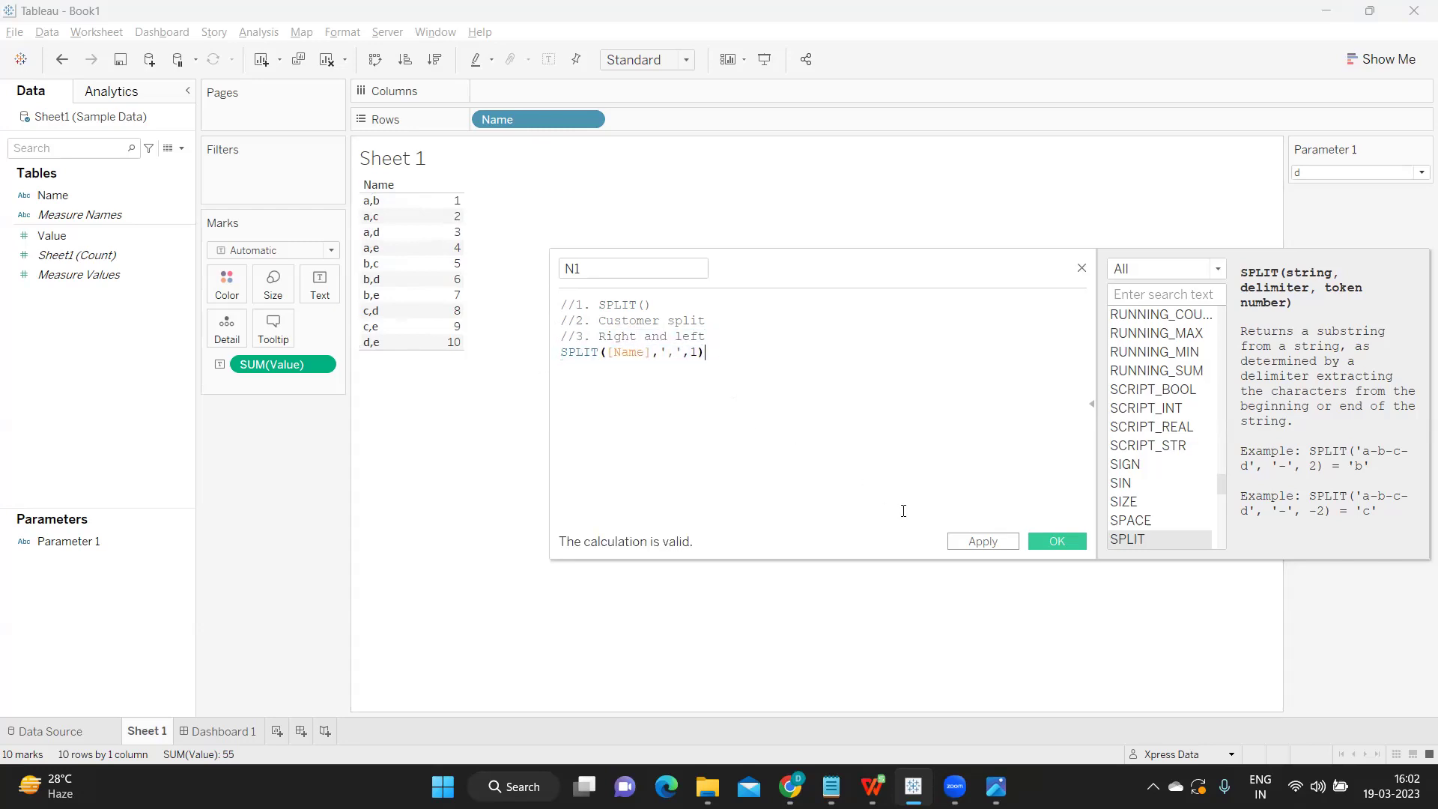
click(982, 541)
click(1031, 544)
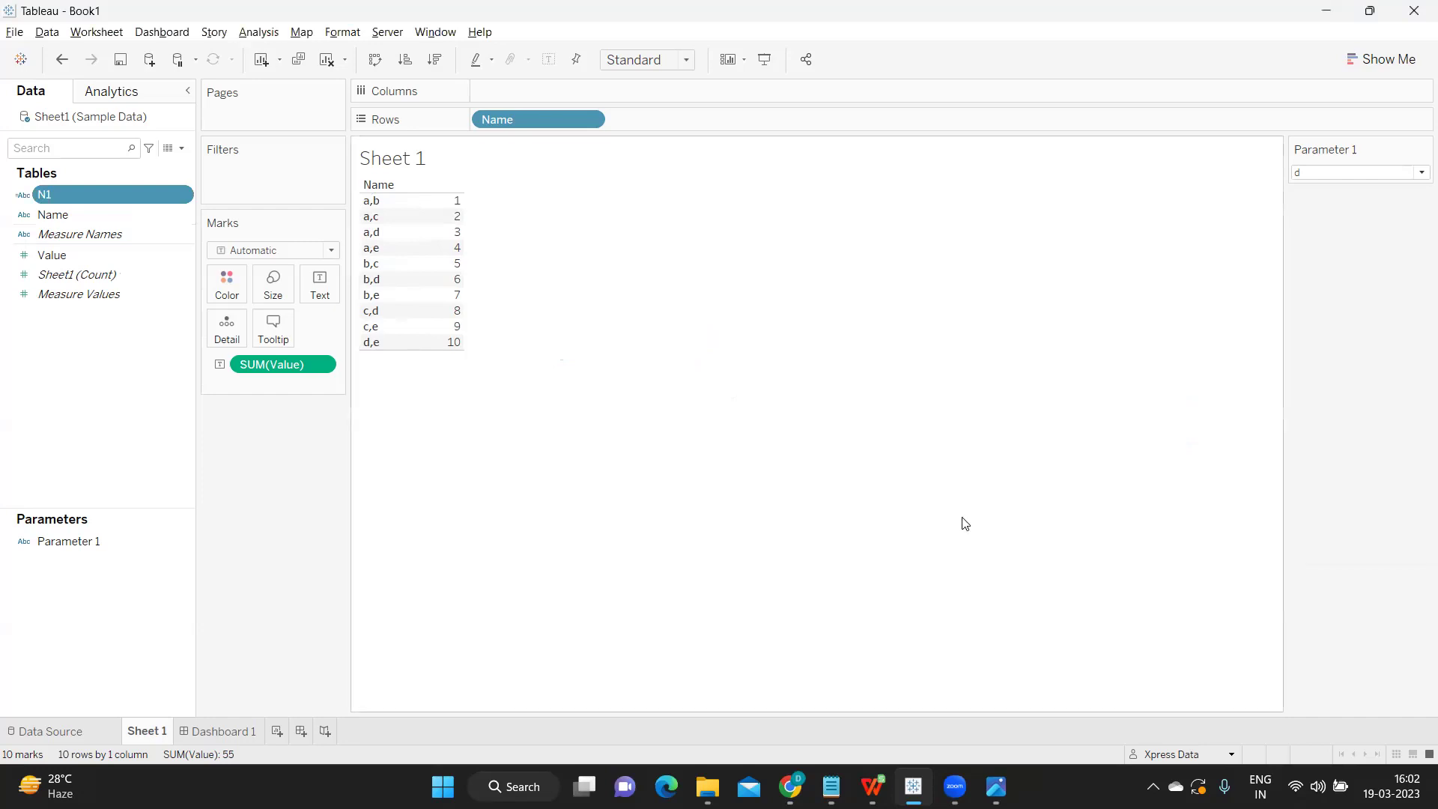
Duplicate N1, rename the copy N2, and change its SPLIT token from 1 to 2.
click(187, 195)
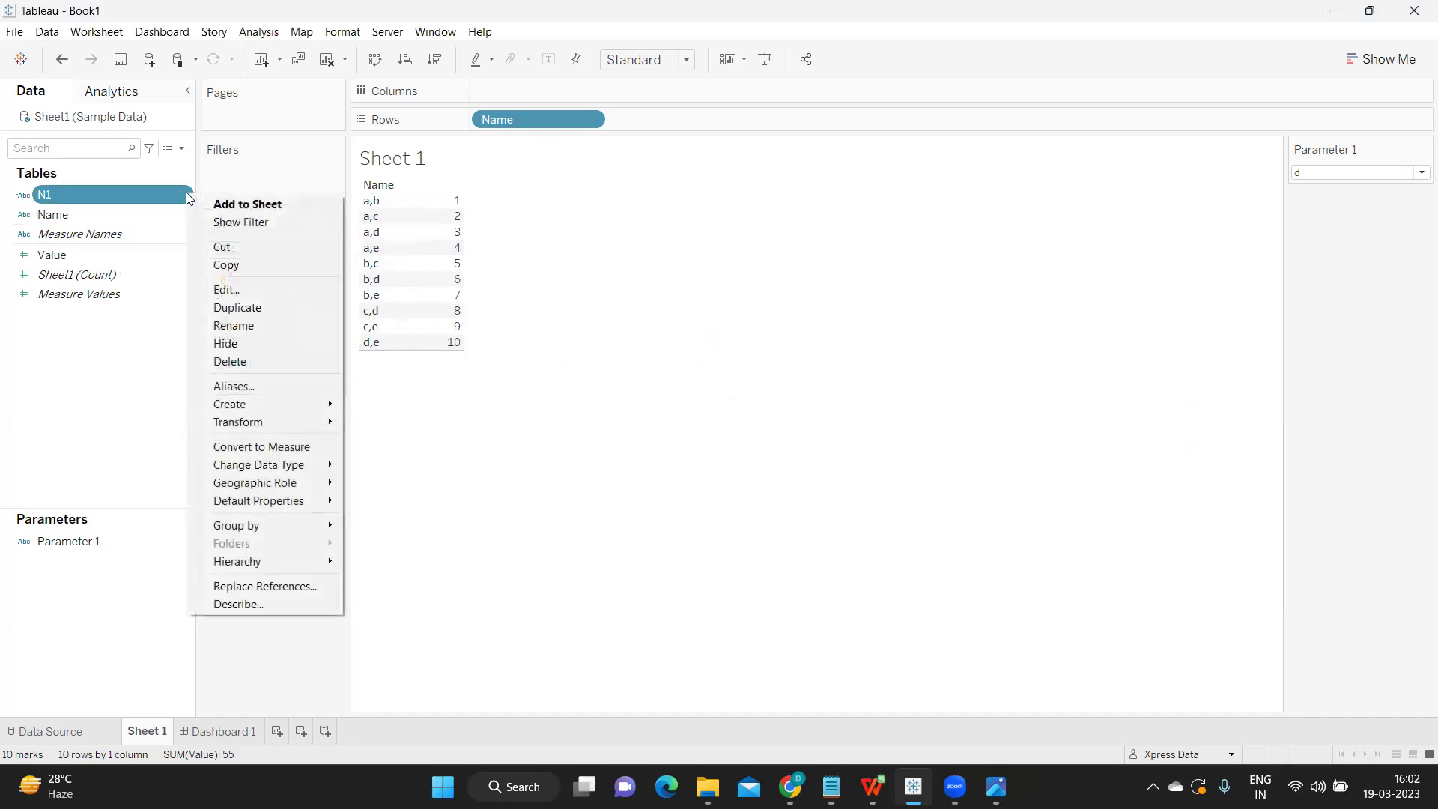
click(232, 310)
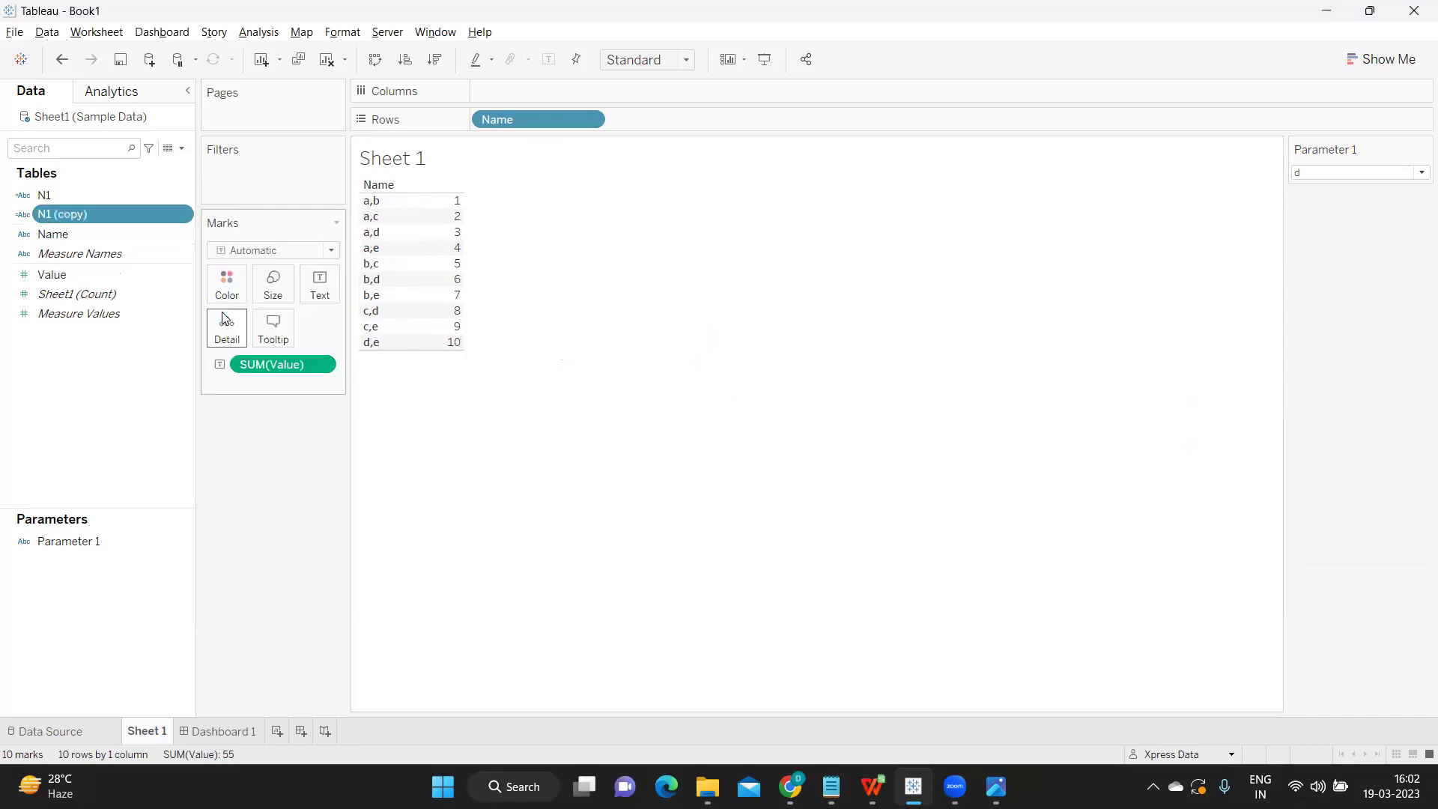
click(184, 217)
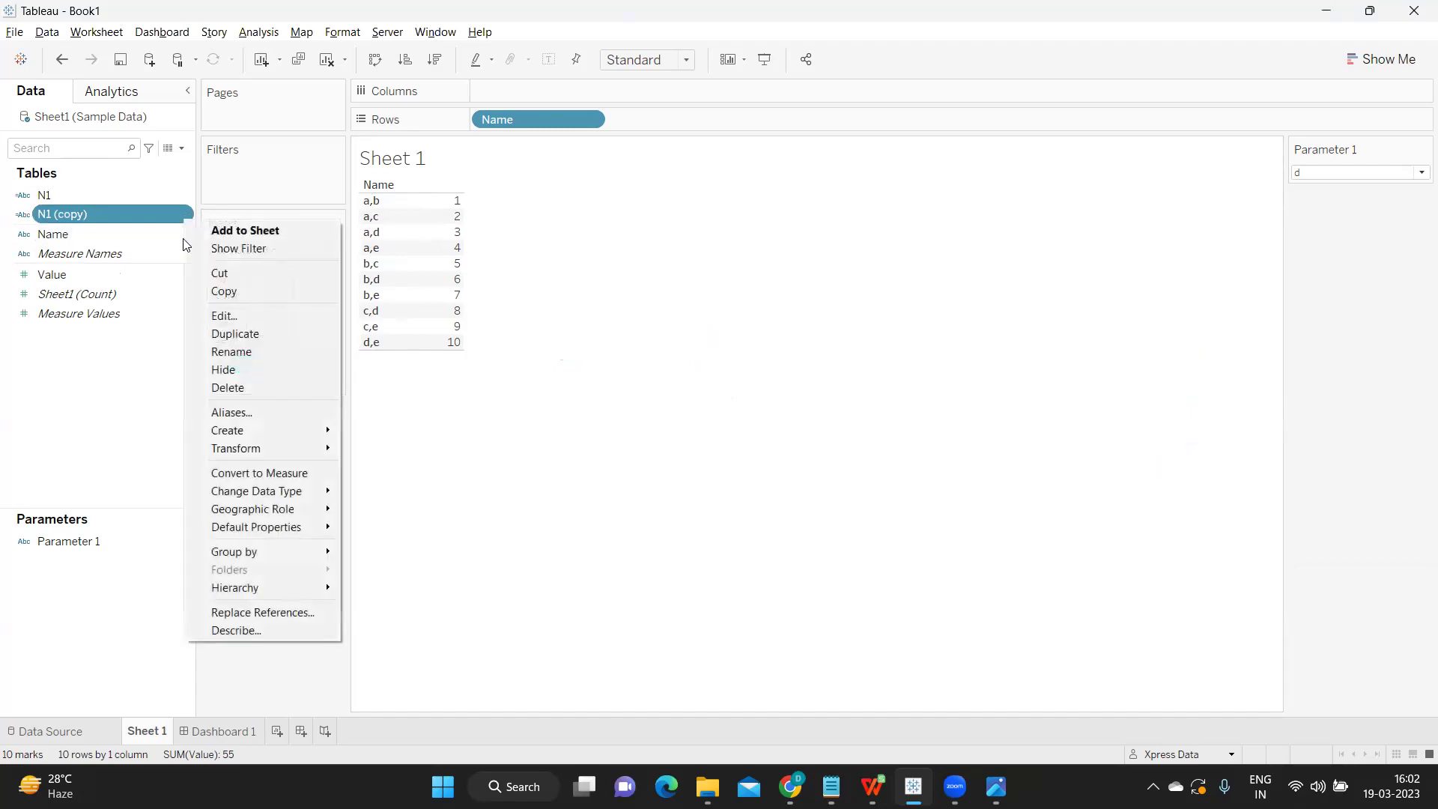
click(232, 316)
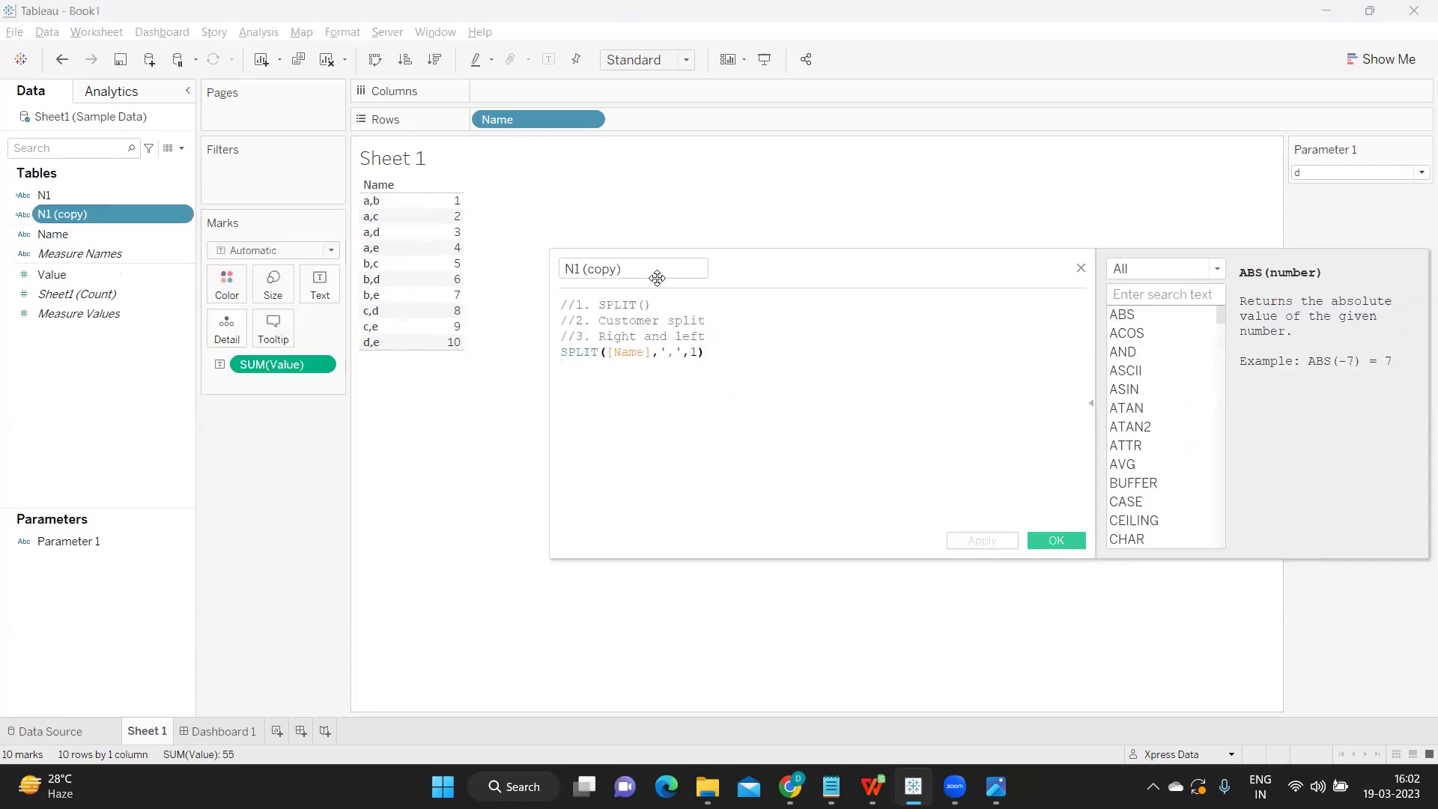
click(580, 271)
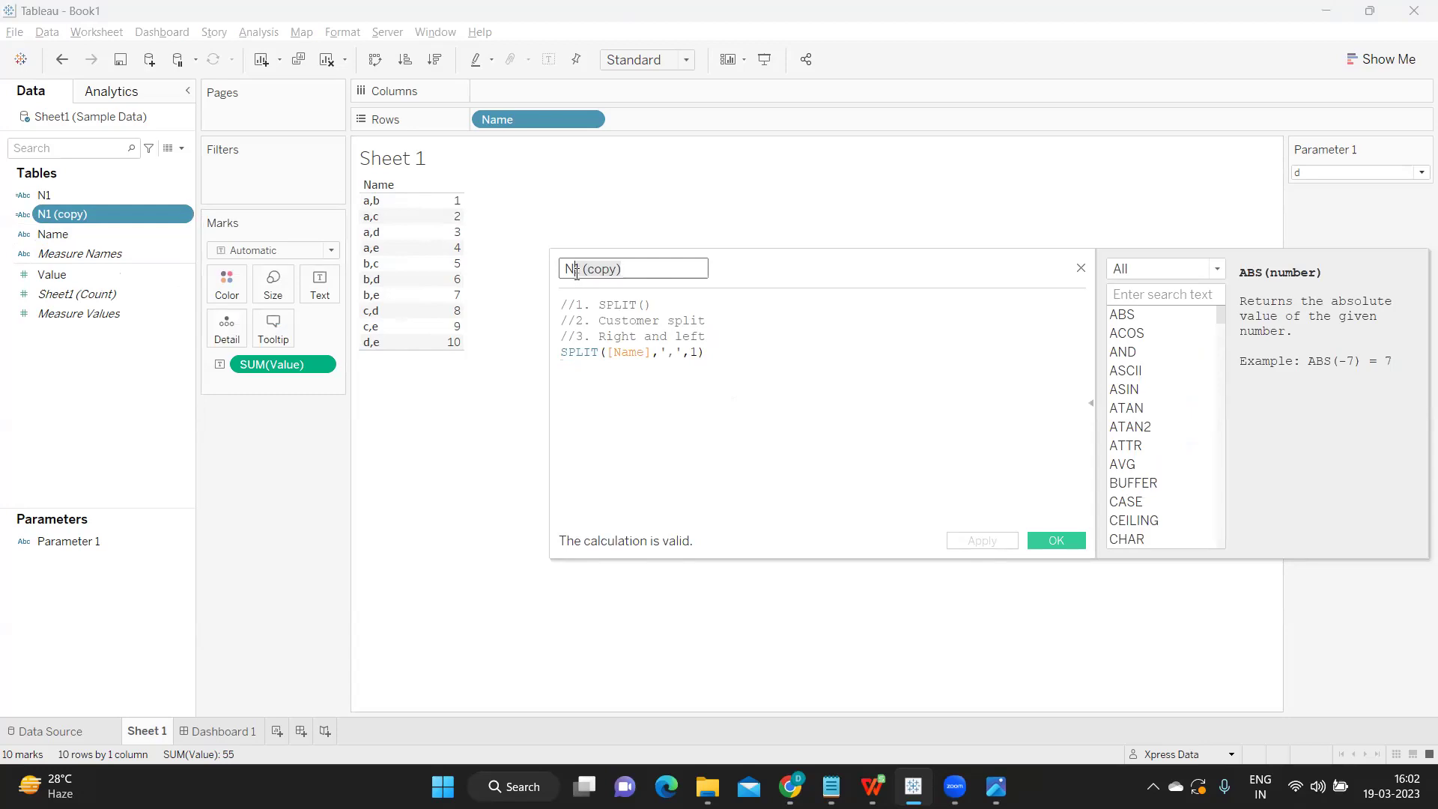
text(2)
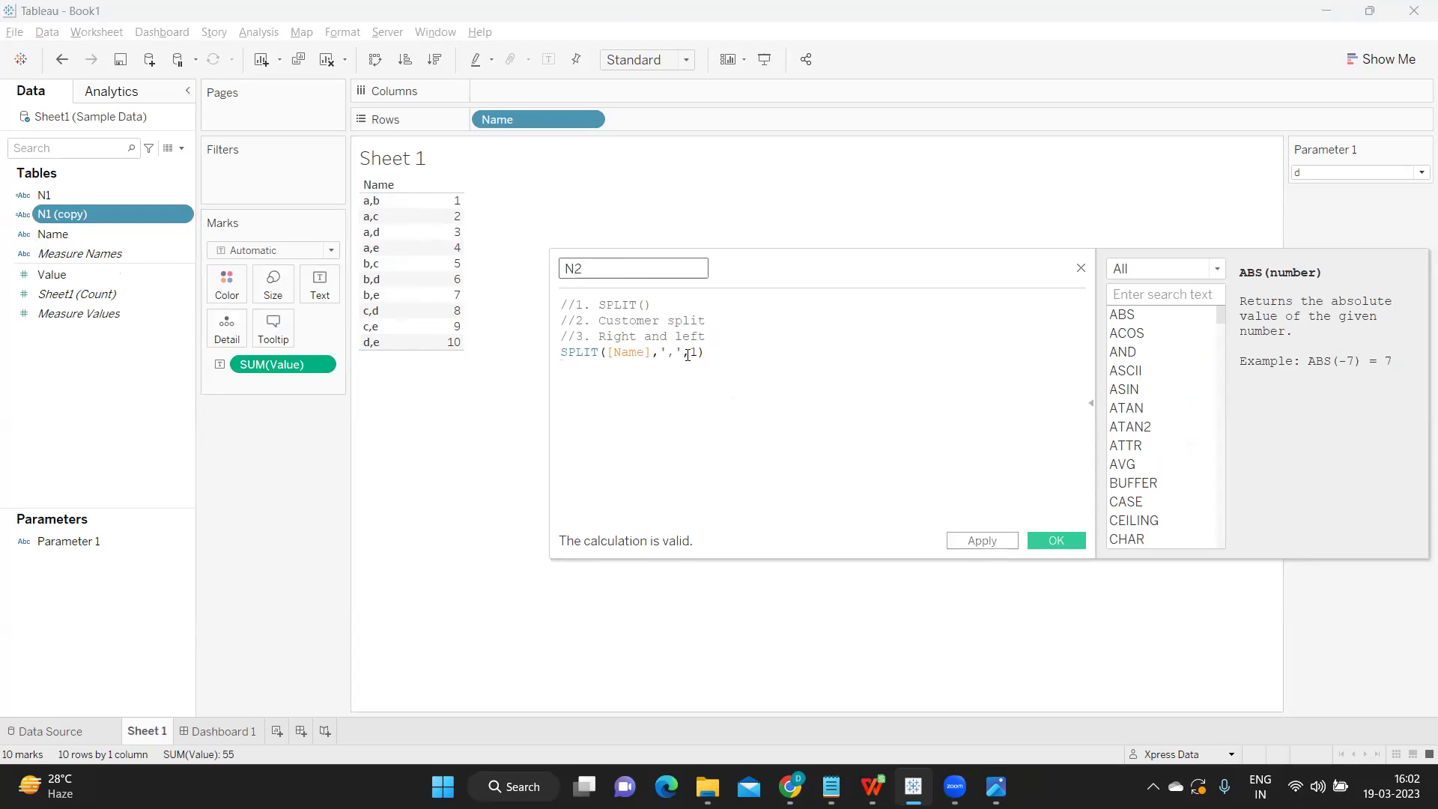
double_click(692, 353)
text(2)
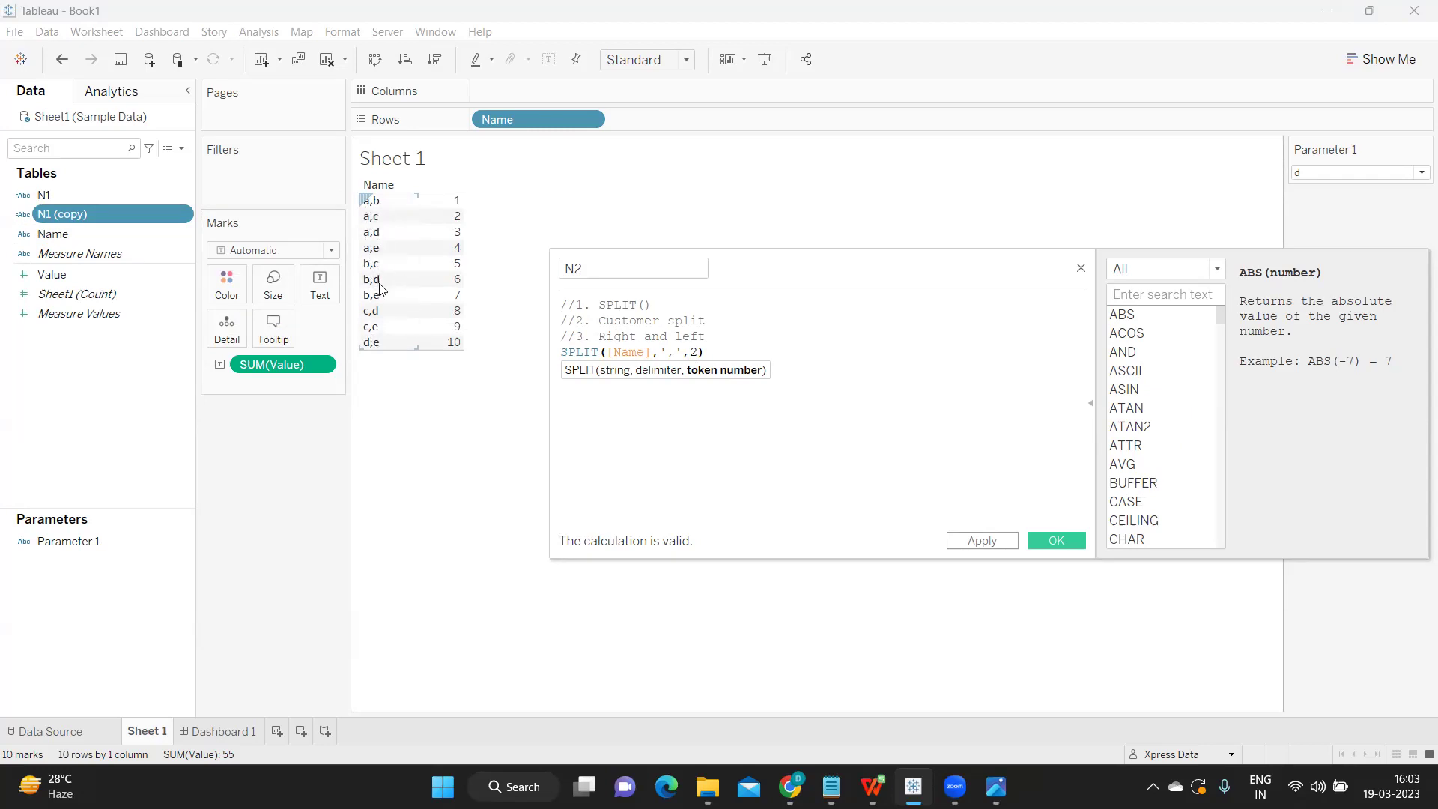
click(978, 540)
click(1044, 540)
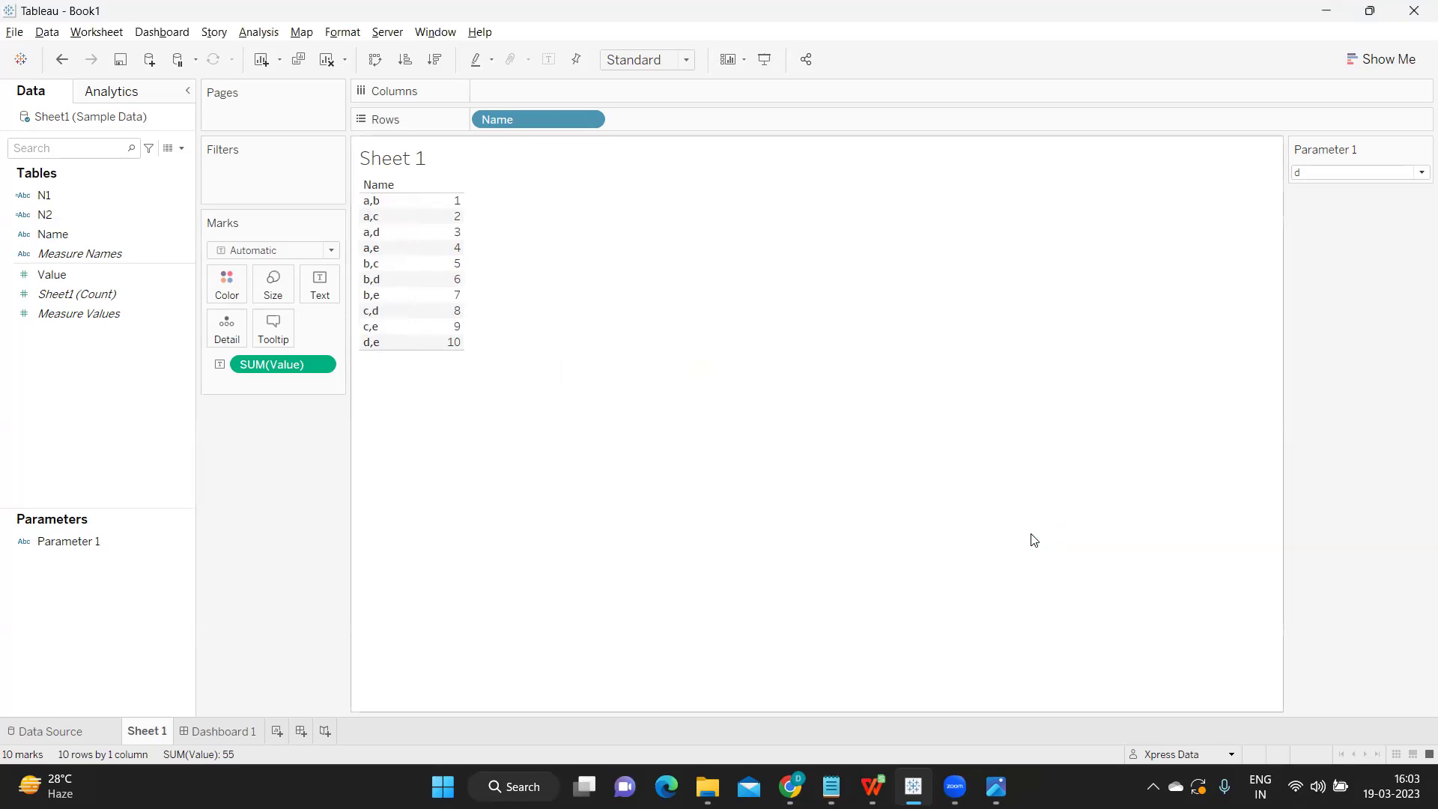
Replace the Name pill on Rows with N1 followed by N2.
drag(502, 119, 554, 248)
drag(96, 197, 601, 113)
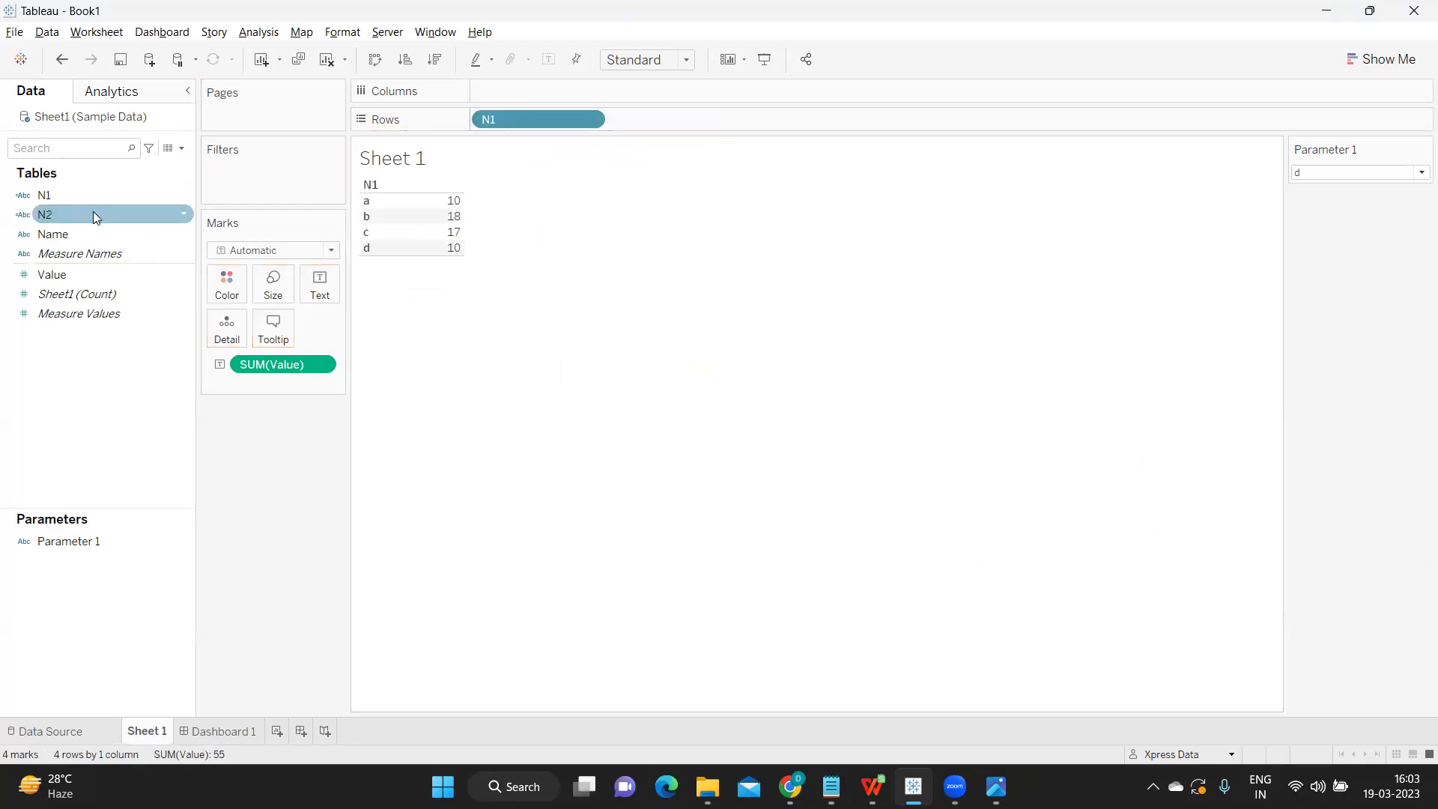
drag(93, 215, 710, 114)
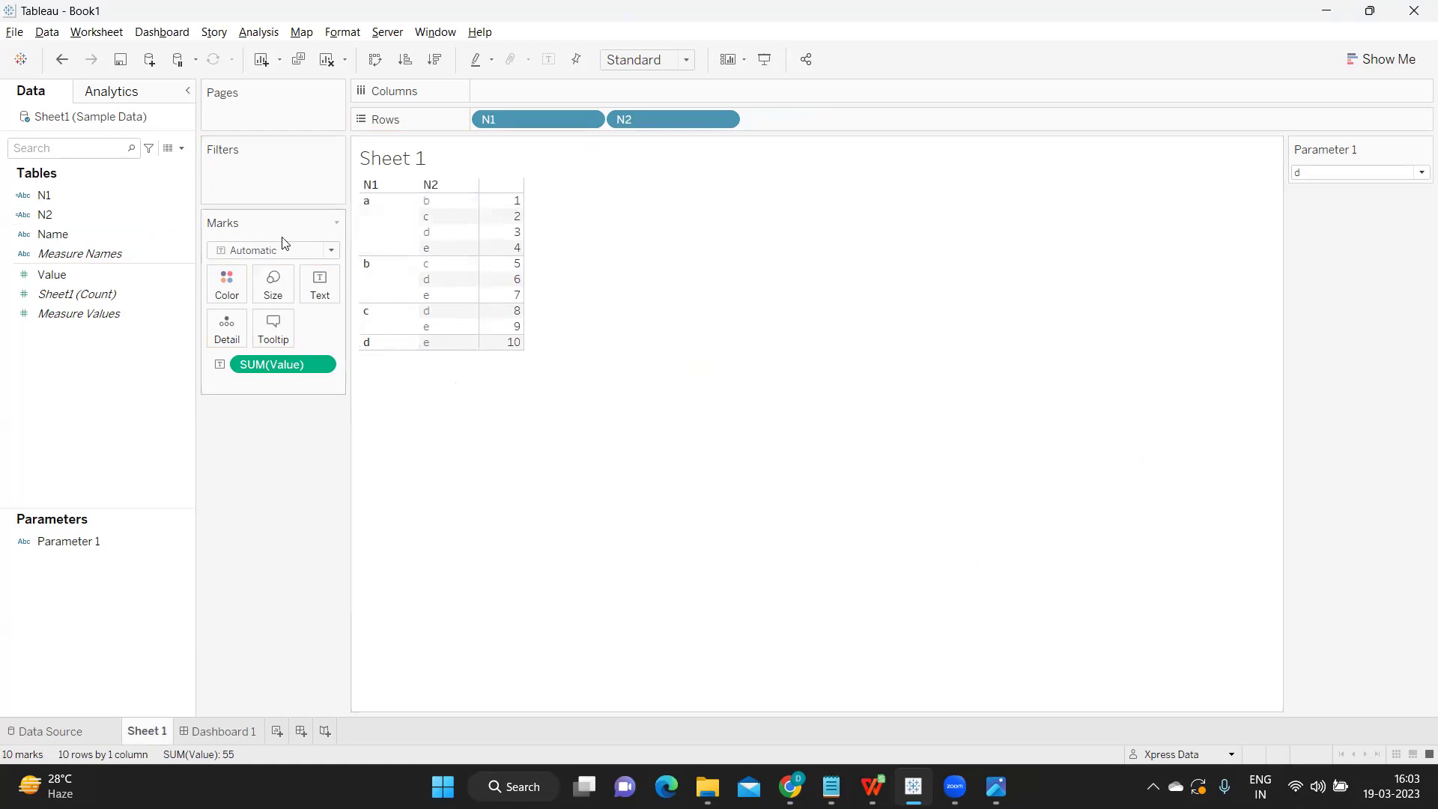
Open Parameter 1's Edit Parameter dialog to review its String list of values a–d.
click(168, 544)
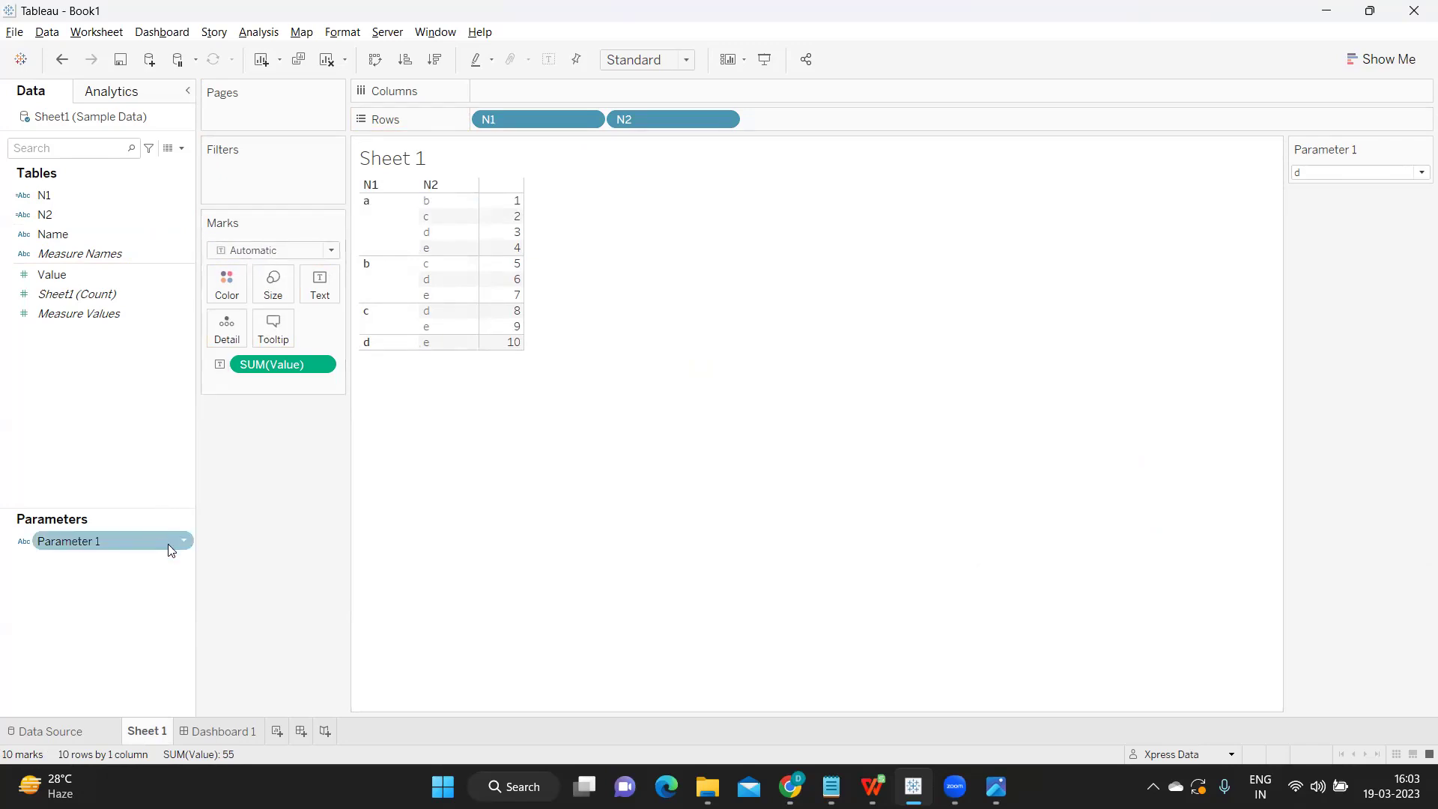
click(184, 538)
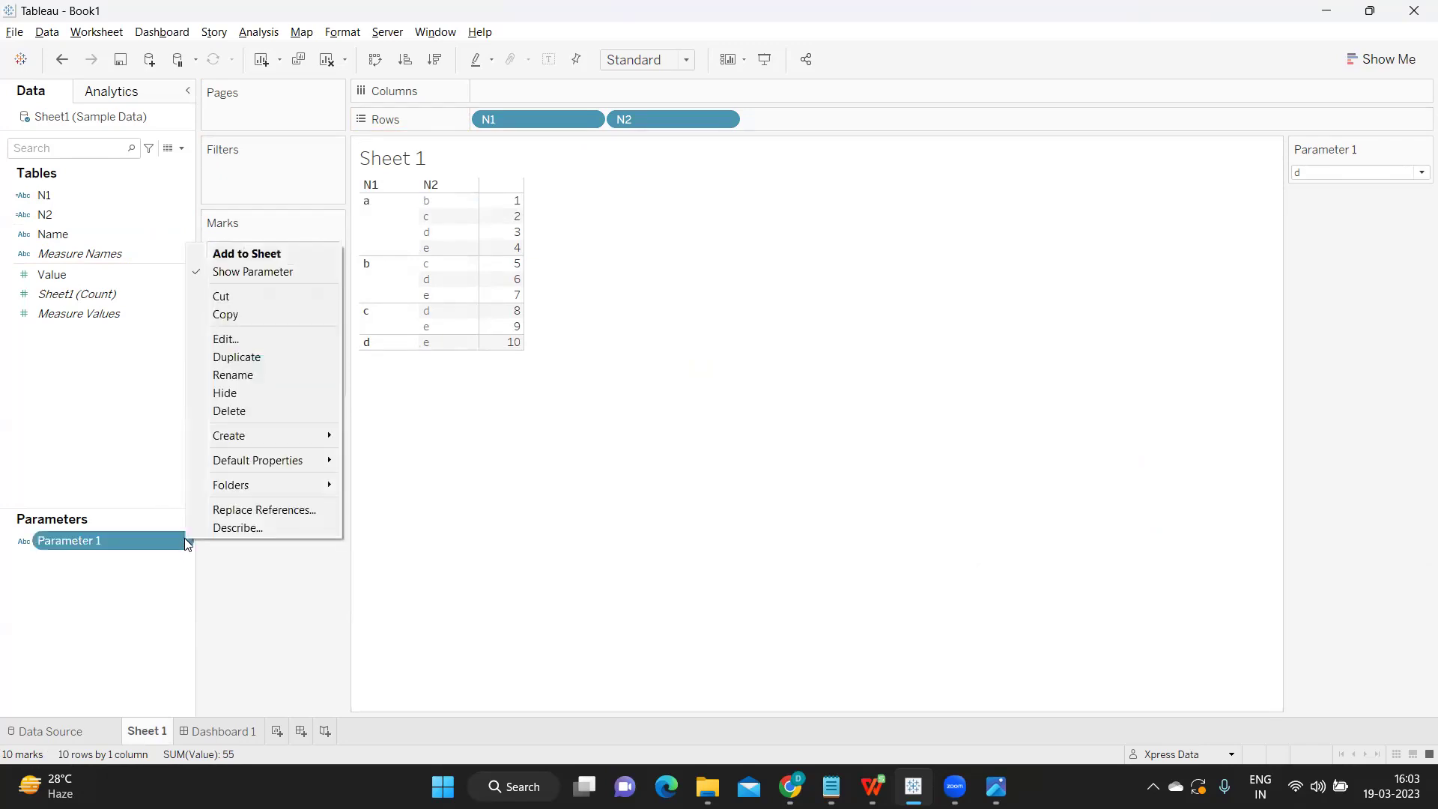
click(228, 338)
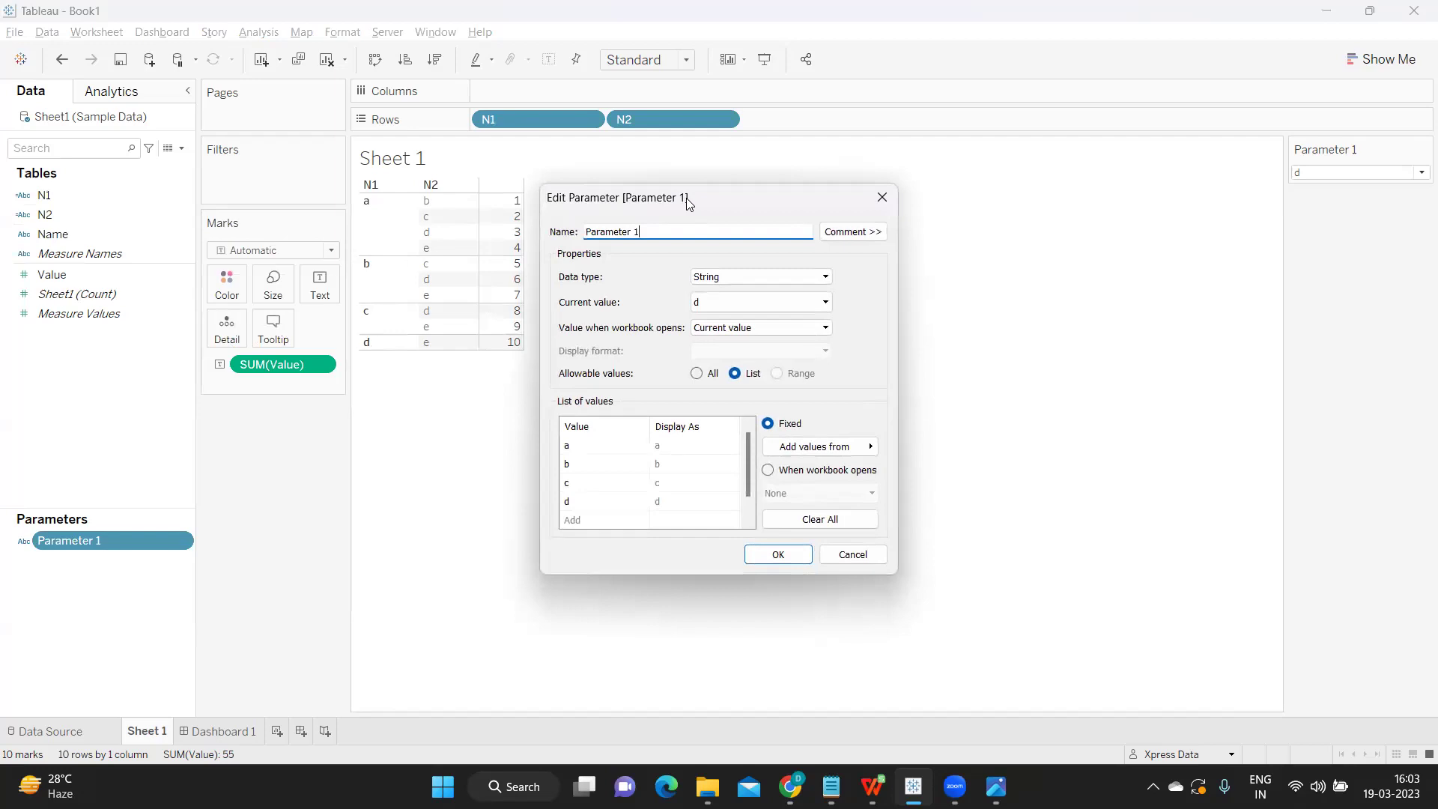
drag(688, 203, 788, 205)
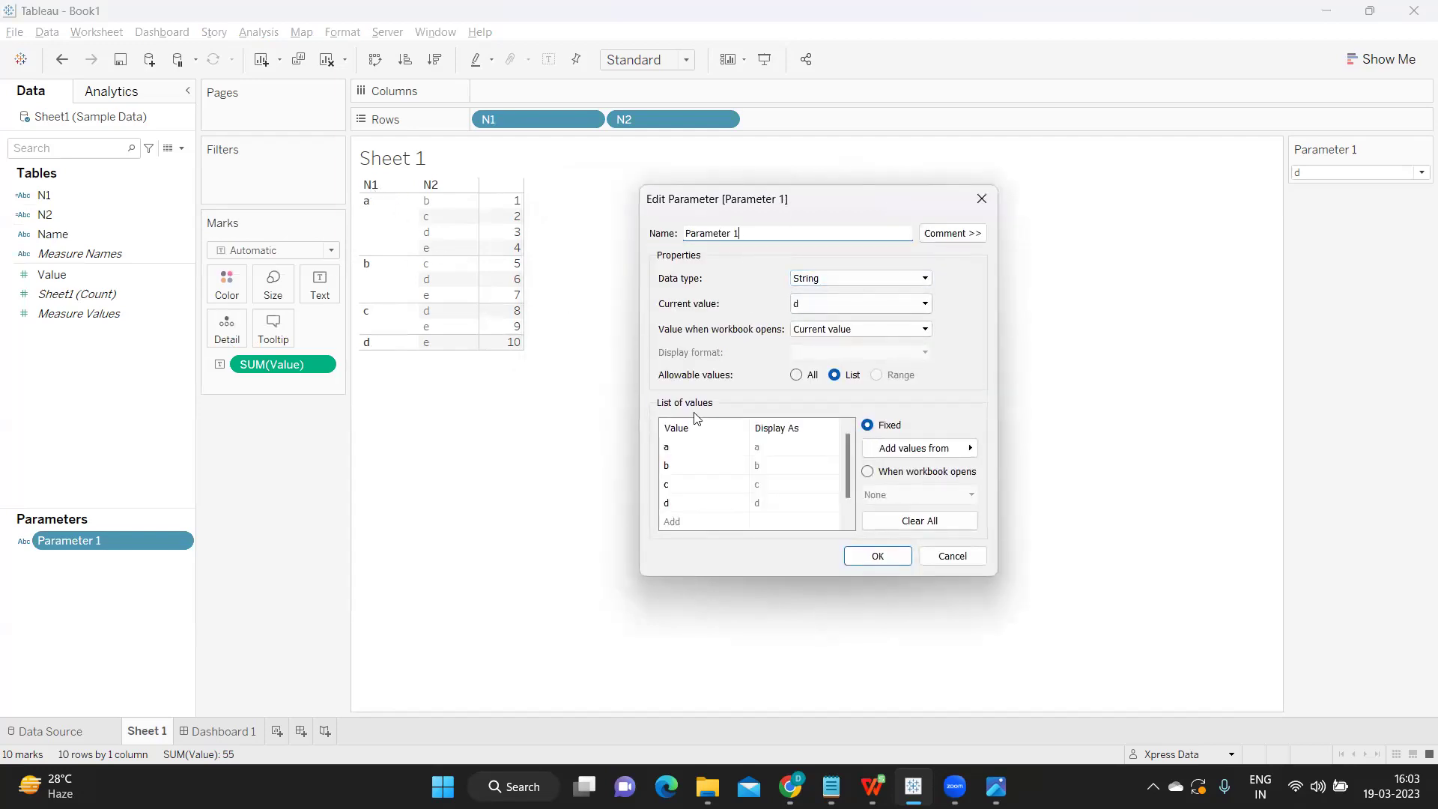
click(894, 456)
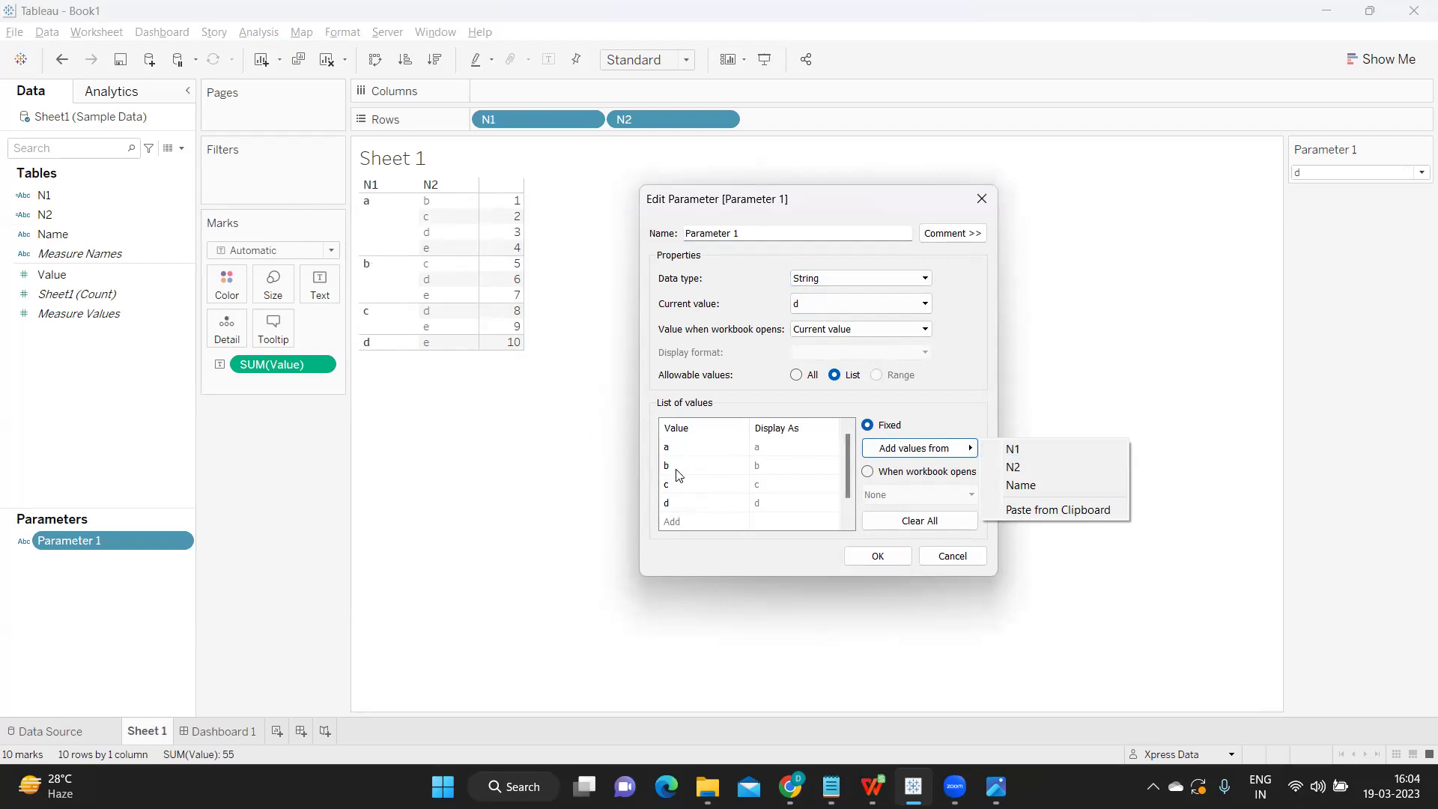
Close Edit Parameter unchanged and set Parameter 1 to b in its control.
click(887, 562)
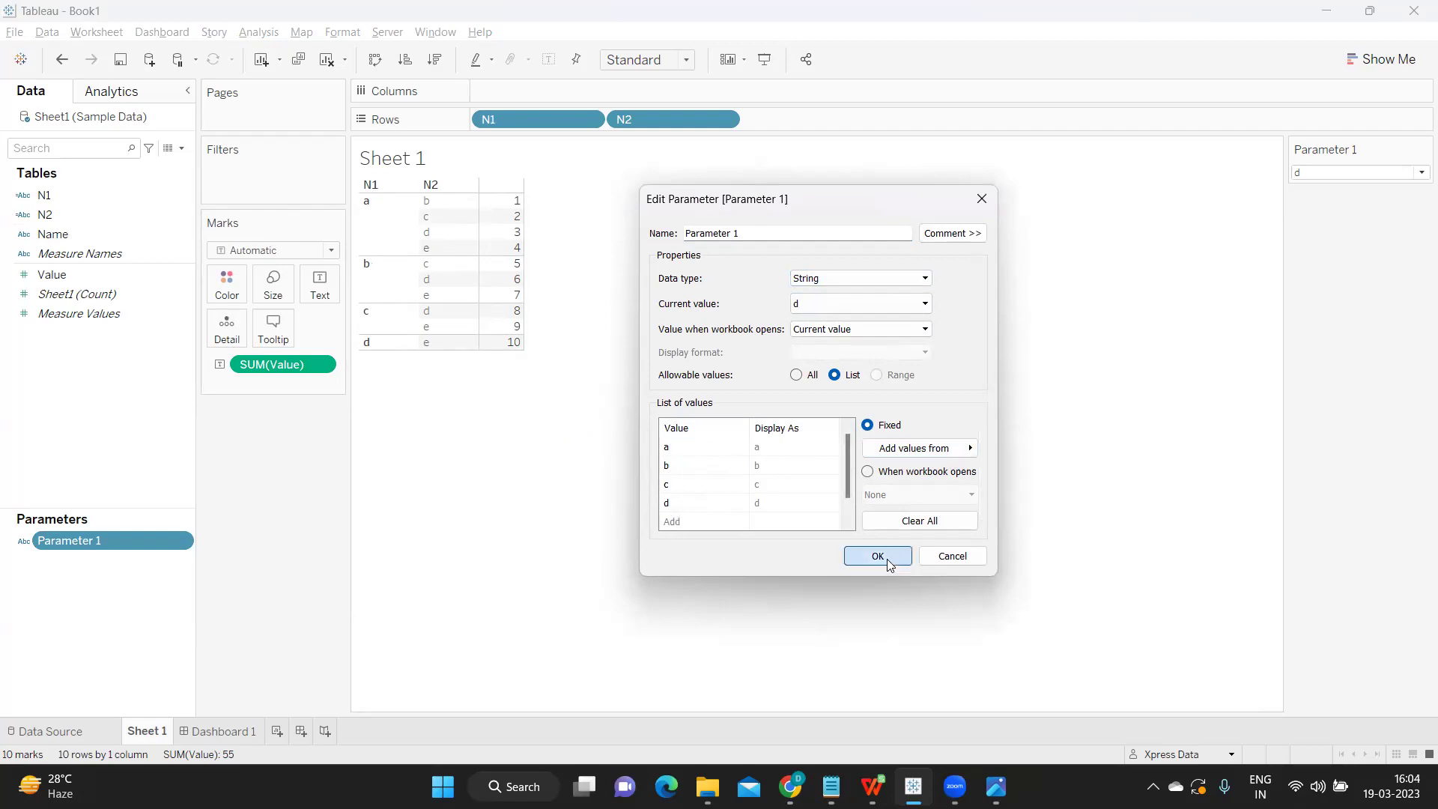
click(1352, 173)
click(1330, 187)
click(1378, 173)
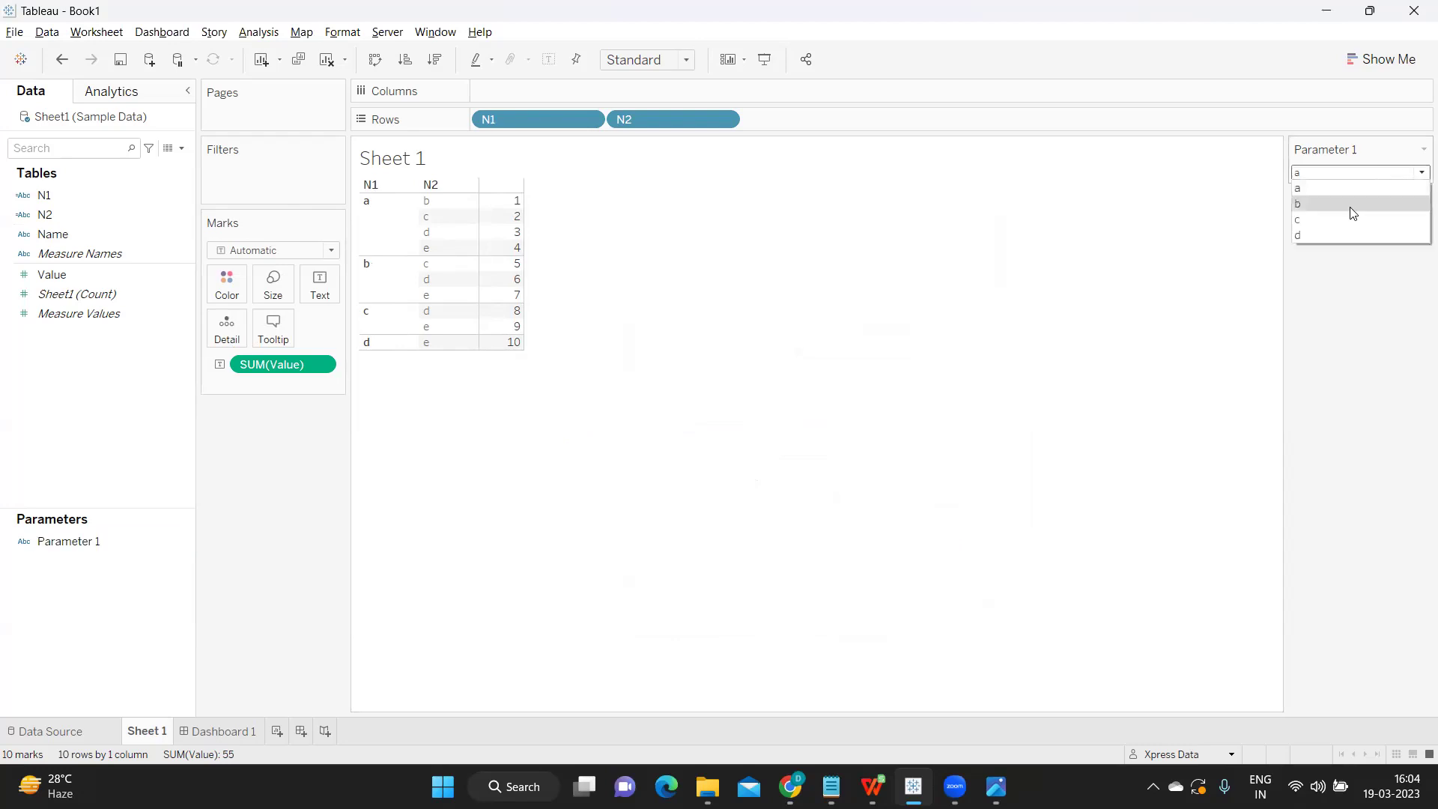
click(1353, 204)
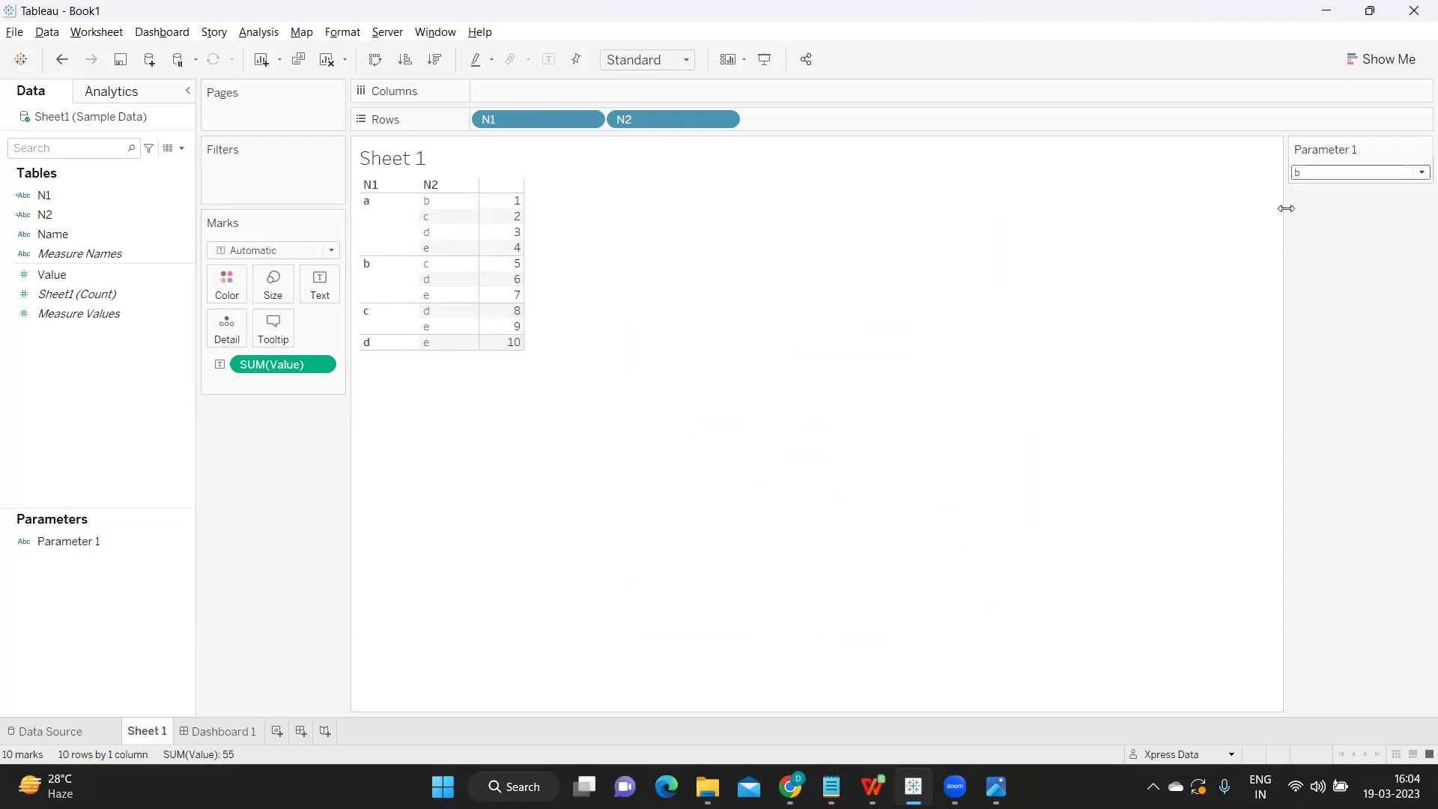
Create Calculation1 with the formula [N1]=[Parameter 1] and apply it.
click(180, 149)
click(103, 164)
click(763, 386)
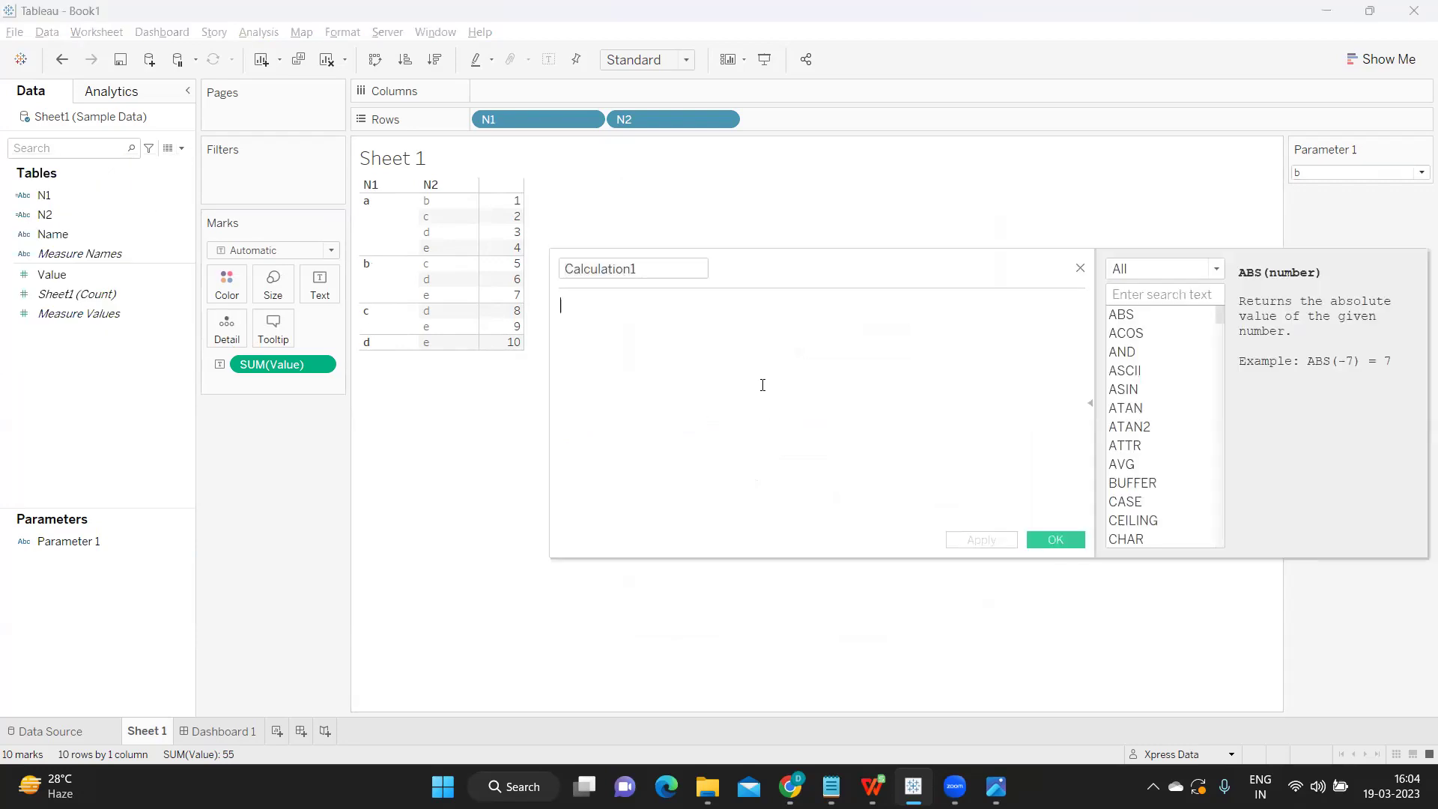
text(n)
click(688, 328)
text(=p)
click(690, 328)
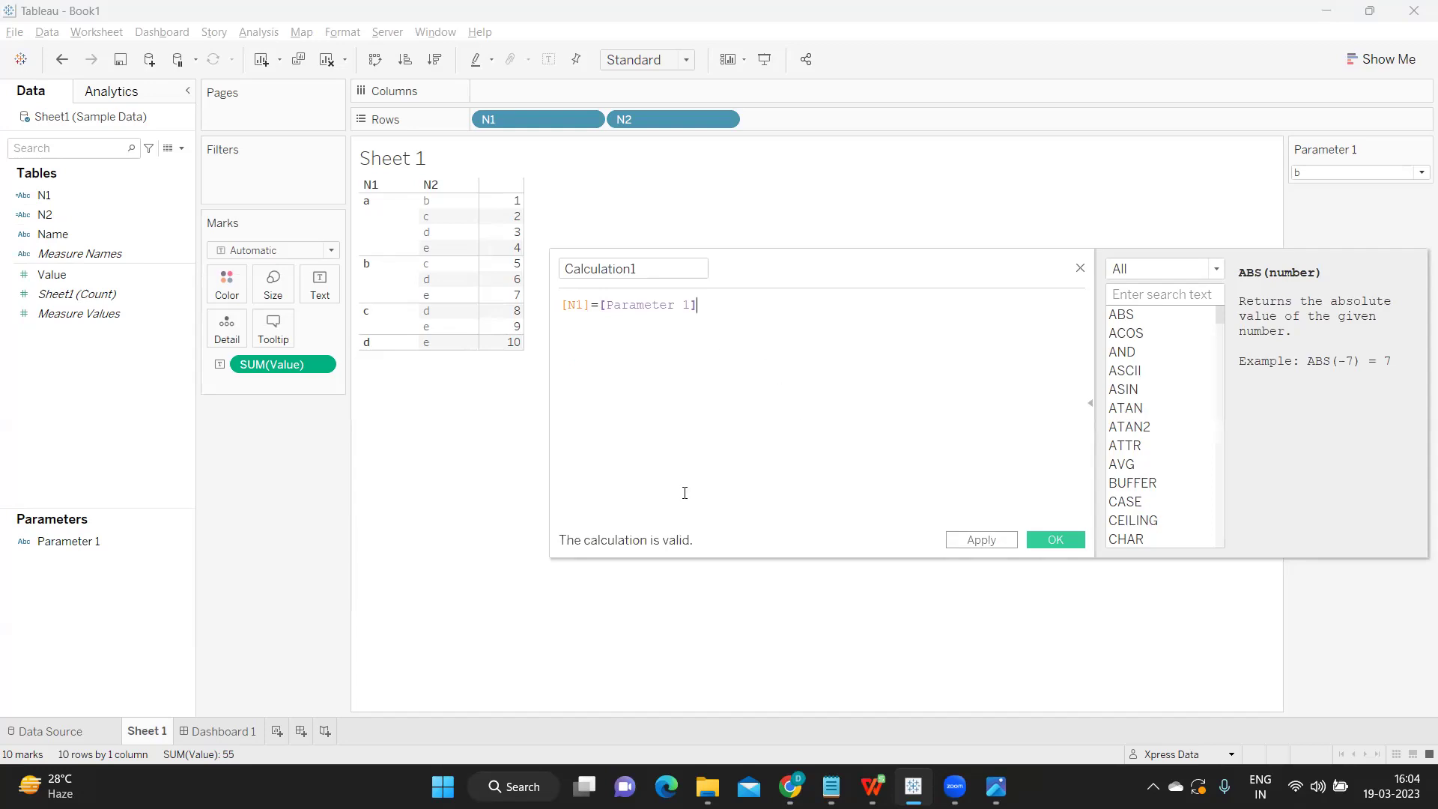
click(978, 541)
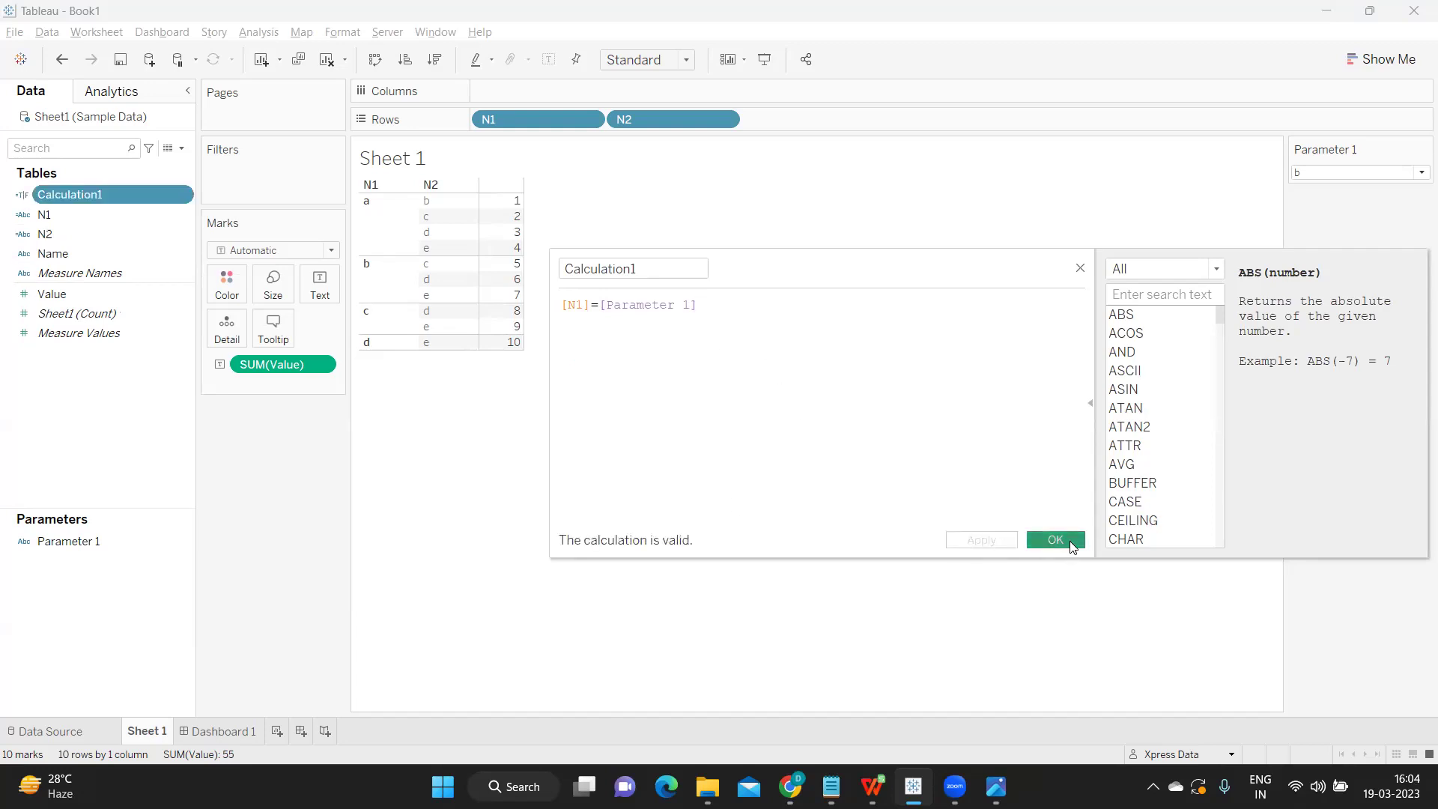
Filter the sheet to rows where Calculation1 is True.
click(1070, 541)
drag(68, 195, 237, 179)
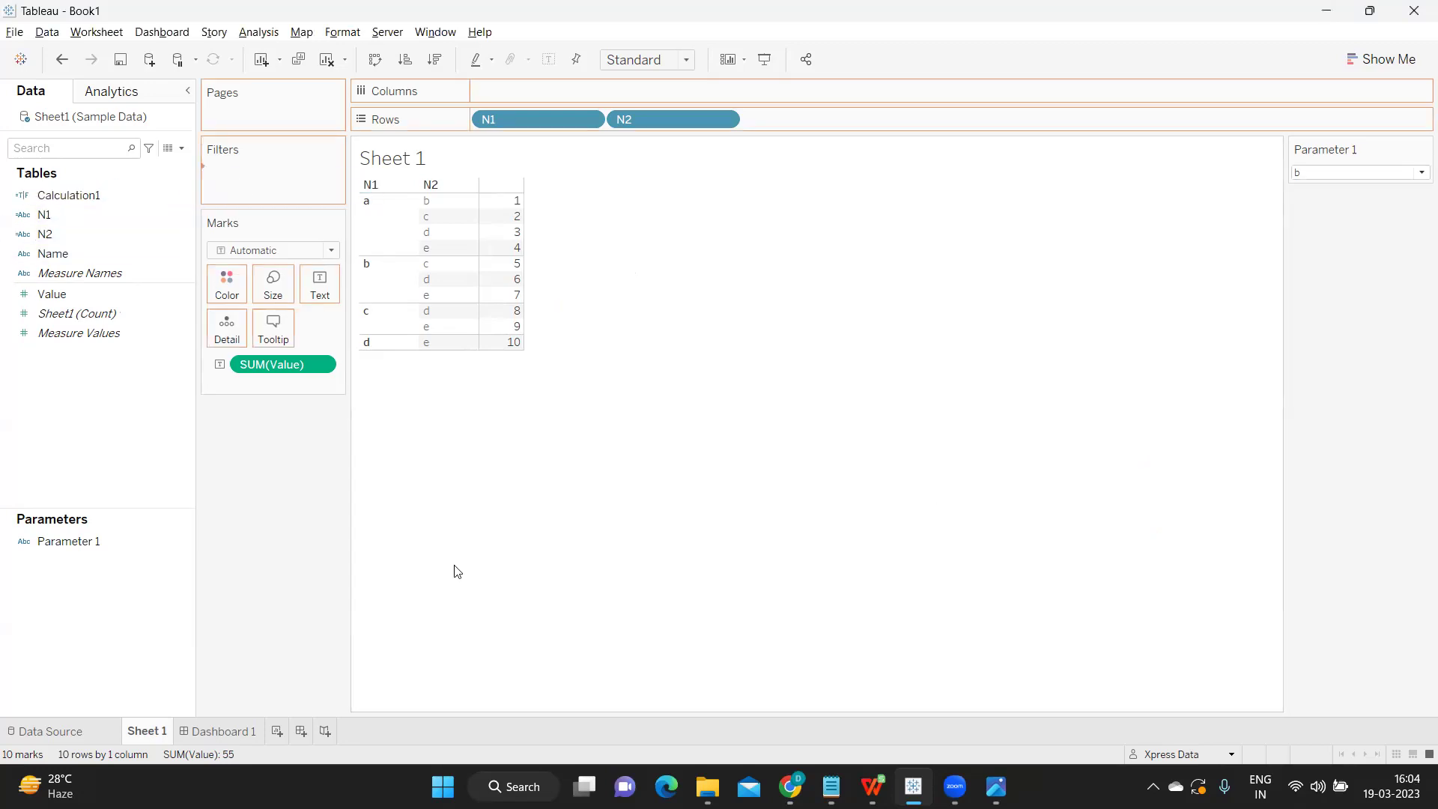
click(565, 272)
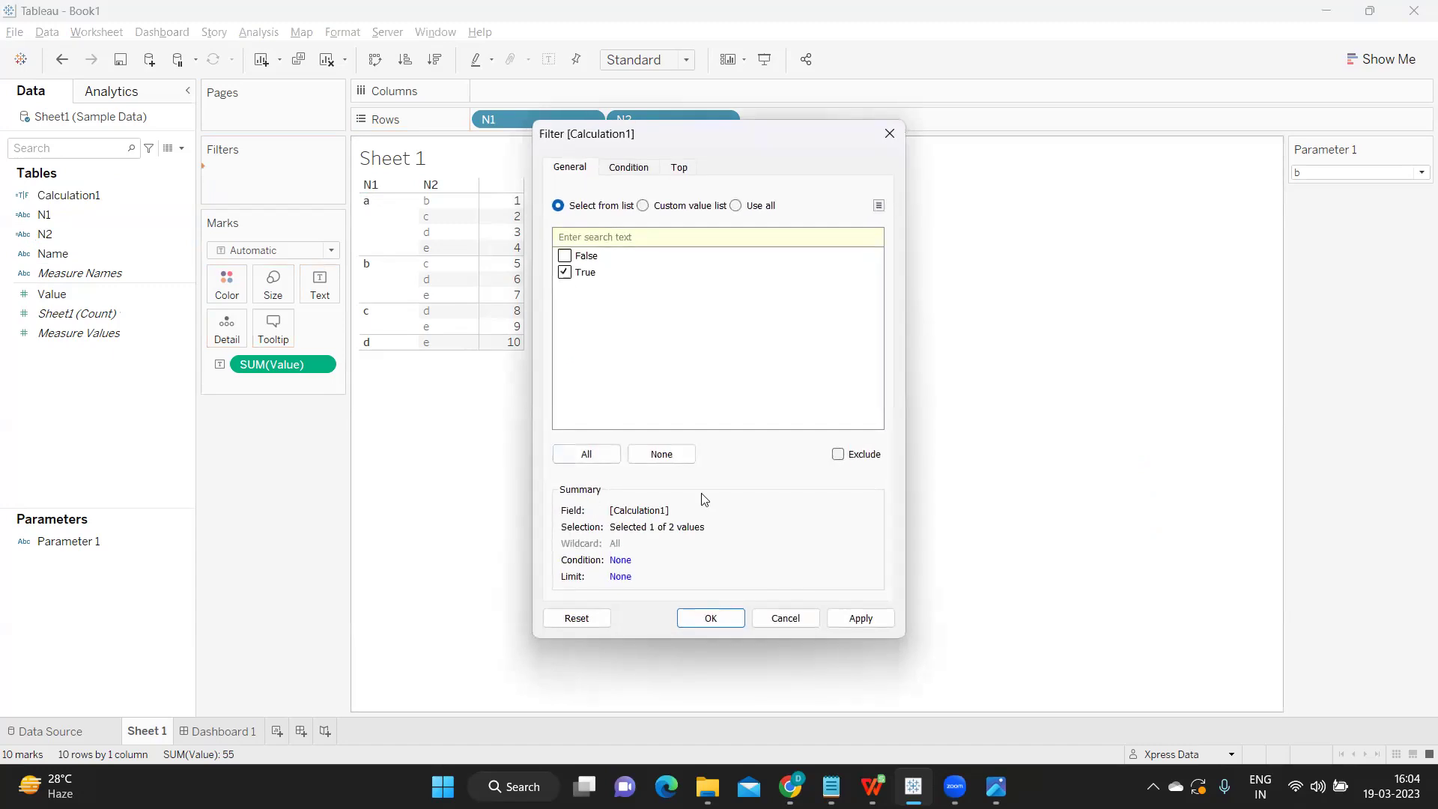
click(861, 618)
click(711, 619)
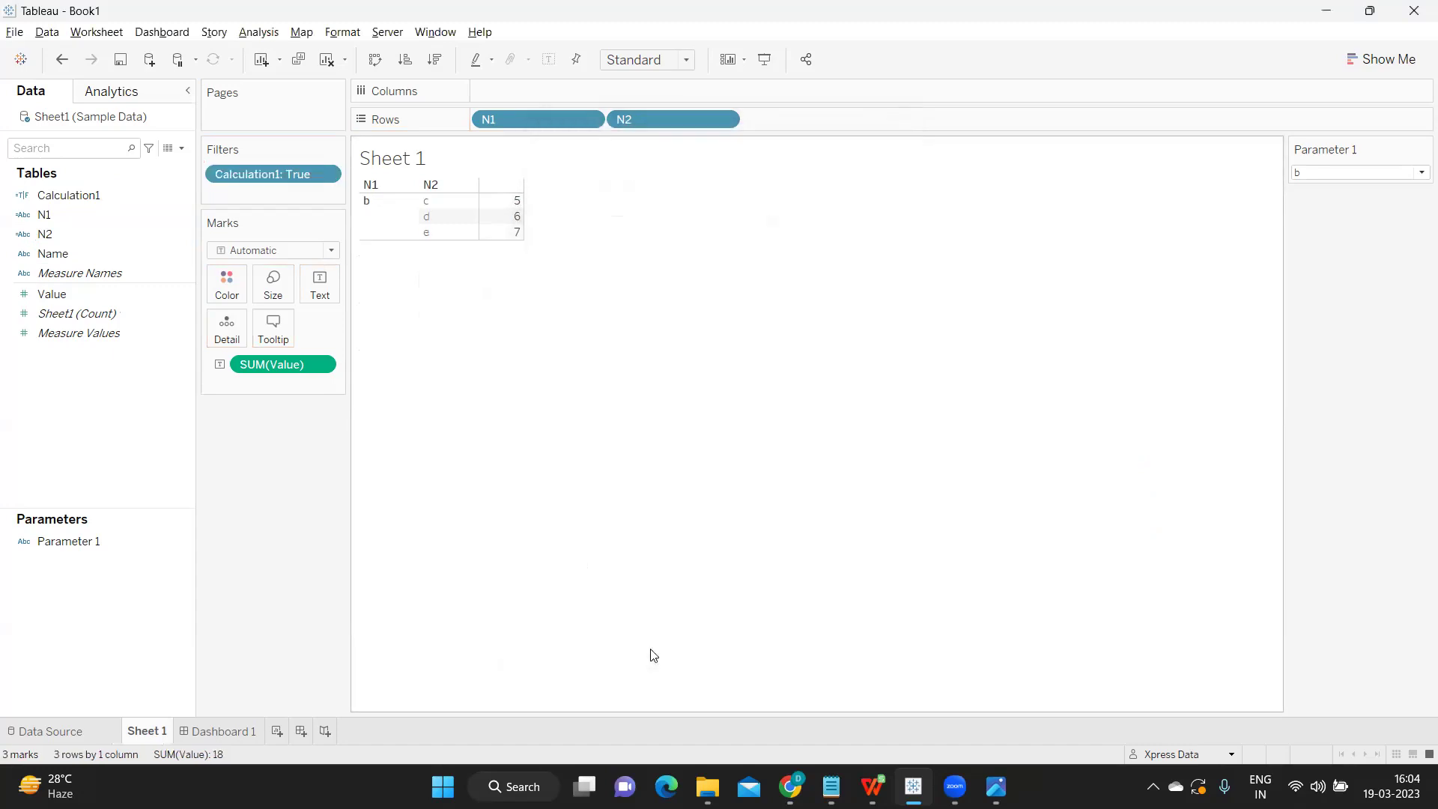
Test Parameter 1 with a then b, remove the filter, and add Name before N1 on Rows.
click(1421, 172)
click(1364, 188)
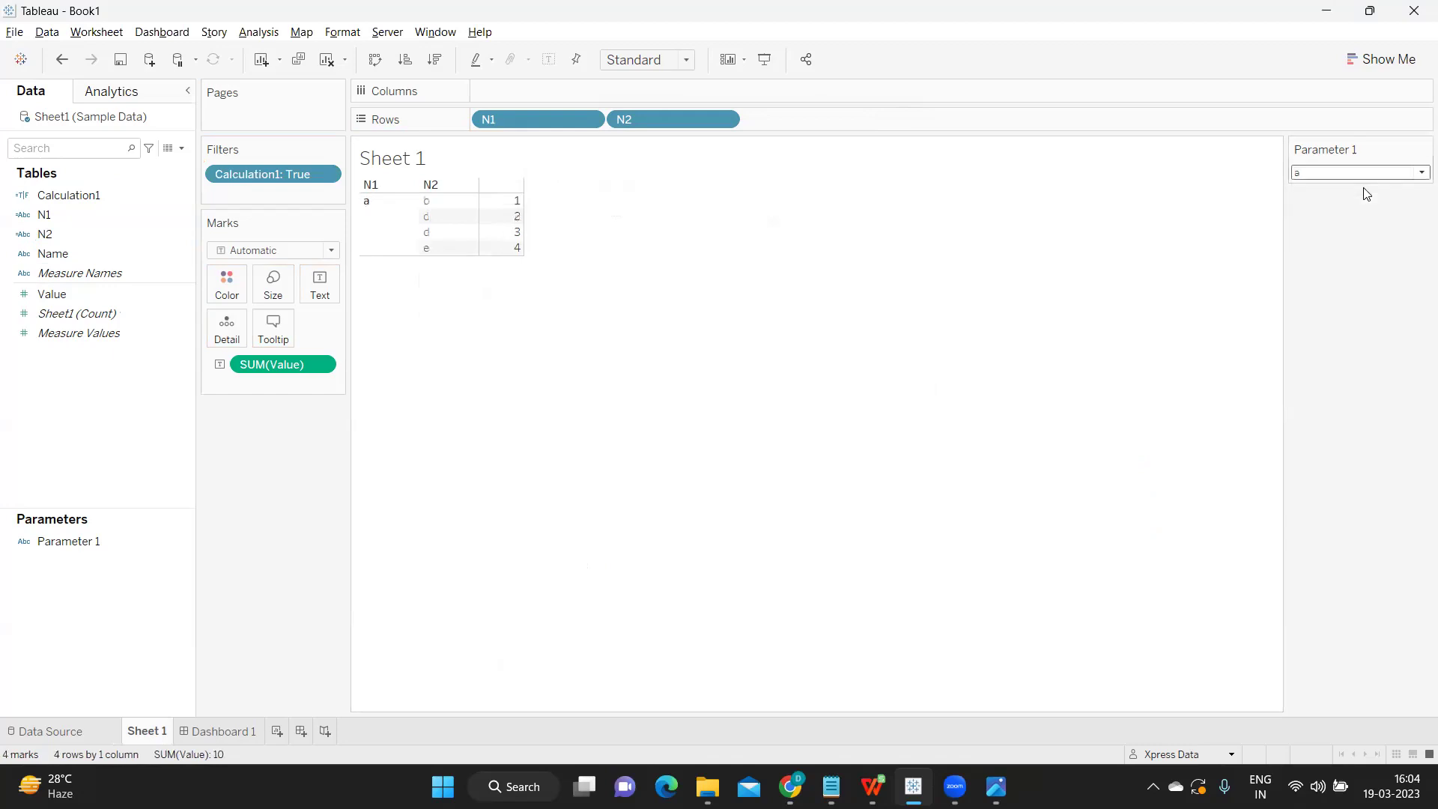
click(1389, 177)
click(1350, 207)
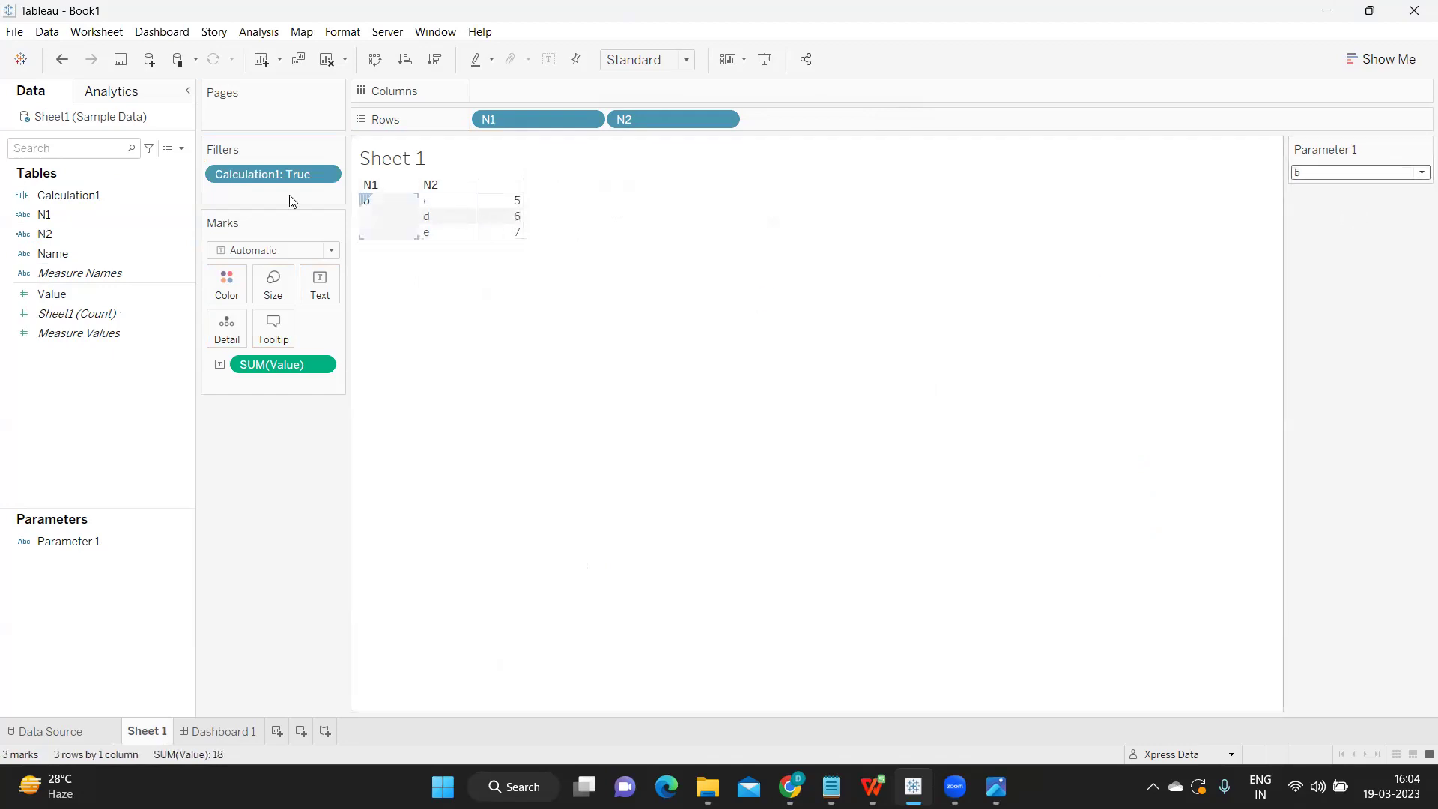
drag(266, 185, 279, 498)
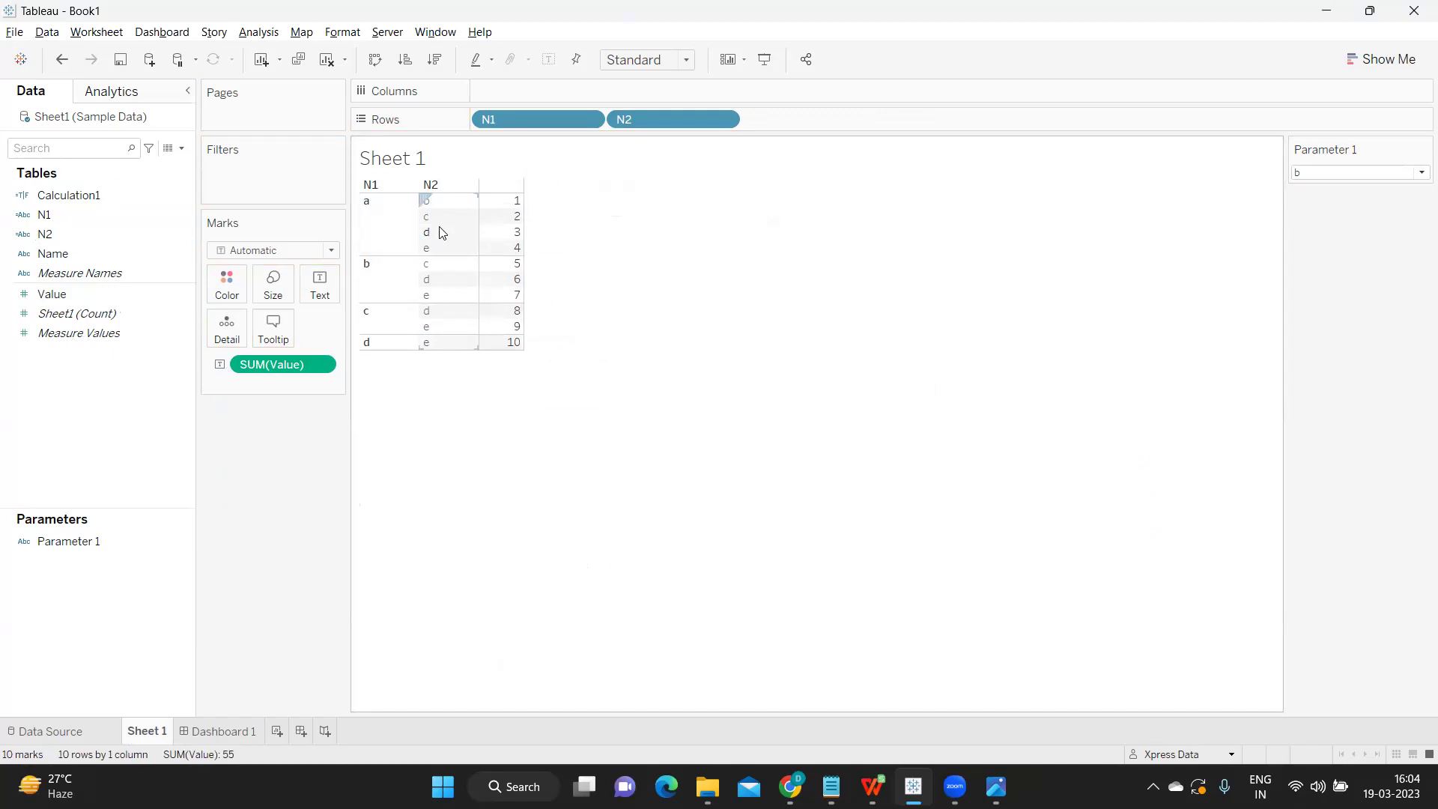
drag(75, 254, 496, 123)
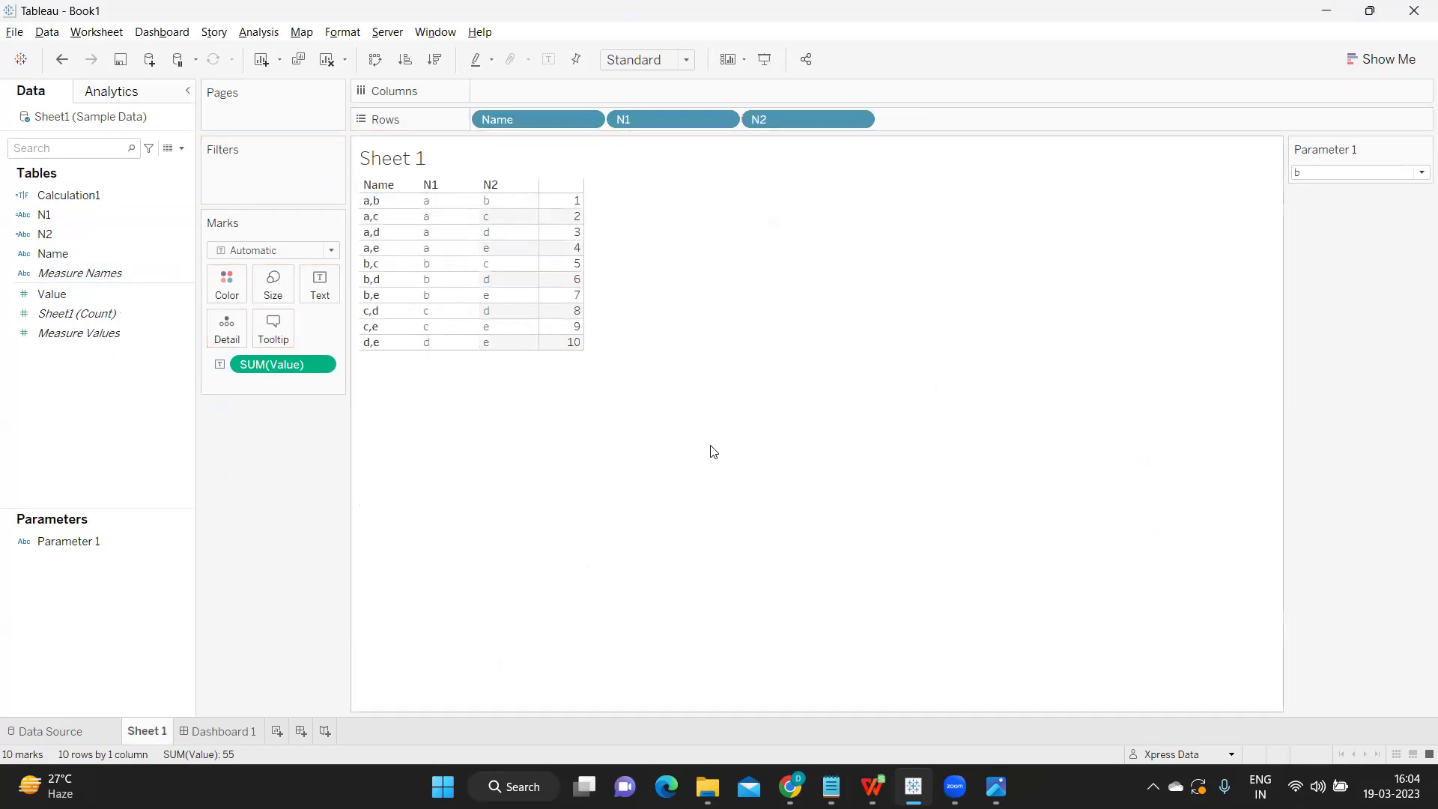
Remove N1 and N2 from Rows, keeping only Name, and open a new Calculation2 editor.
drag(684, 125, 770, 219)
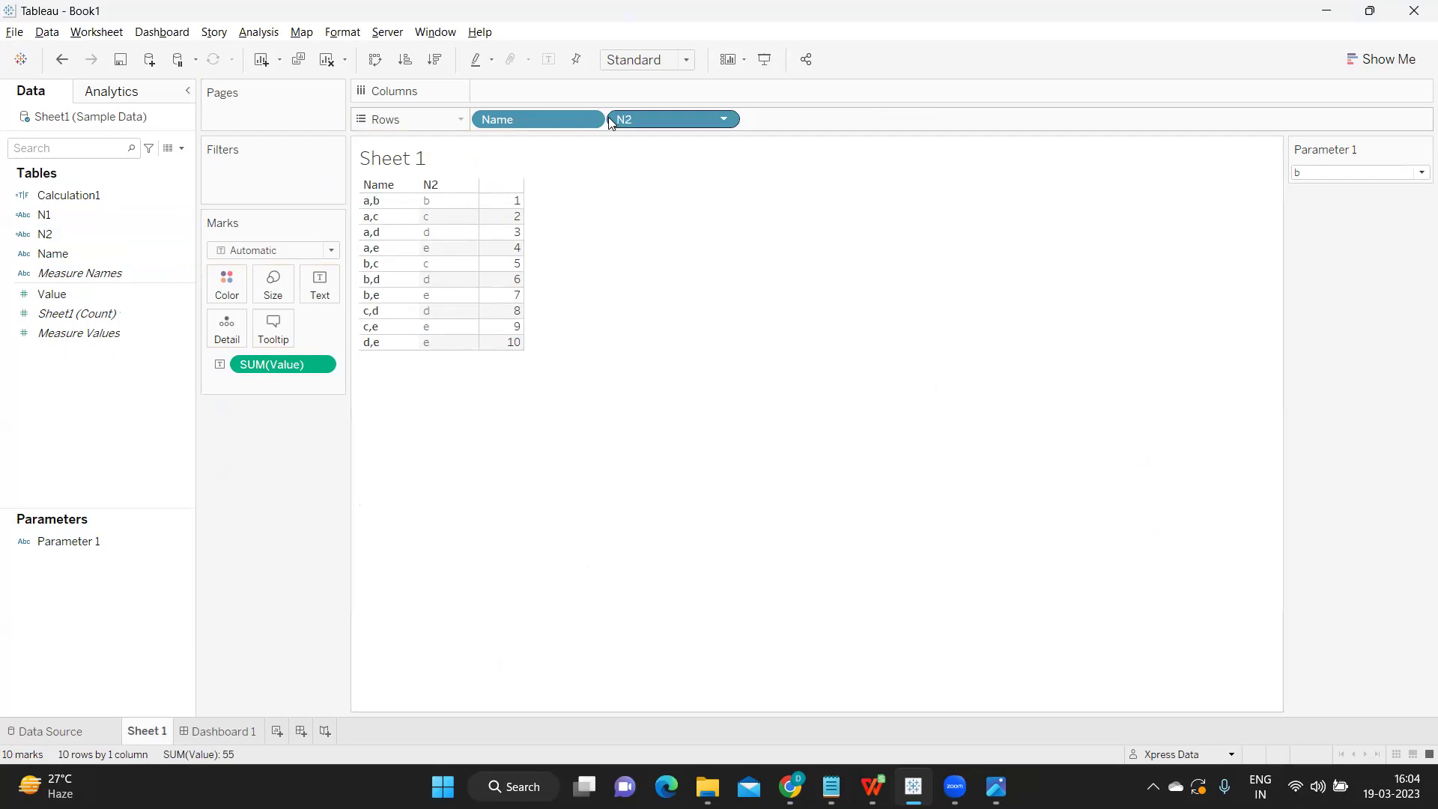
drag(627, 119, 185, 238)
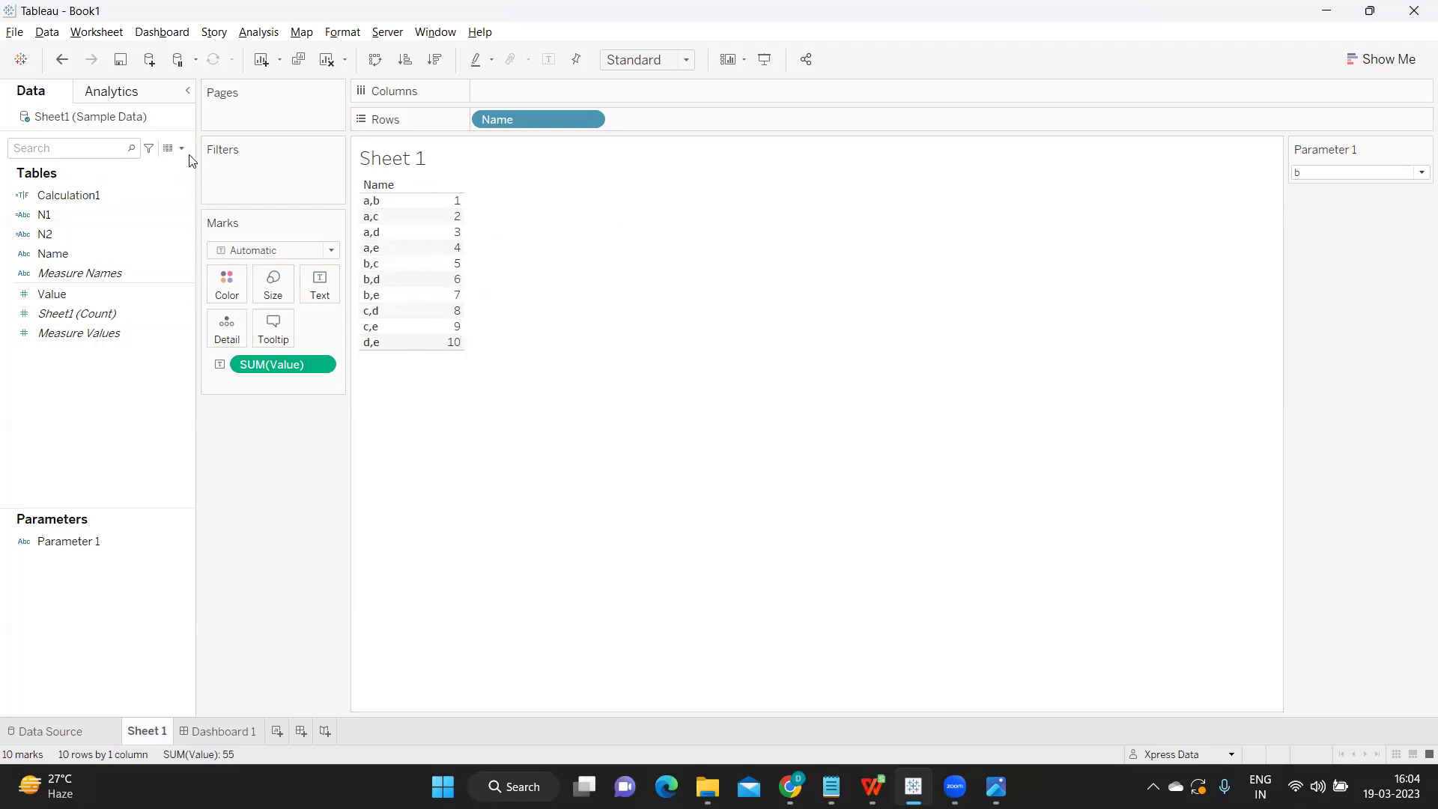
click(183, 149)
click(147, 162)
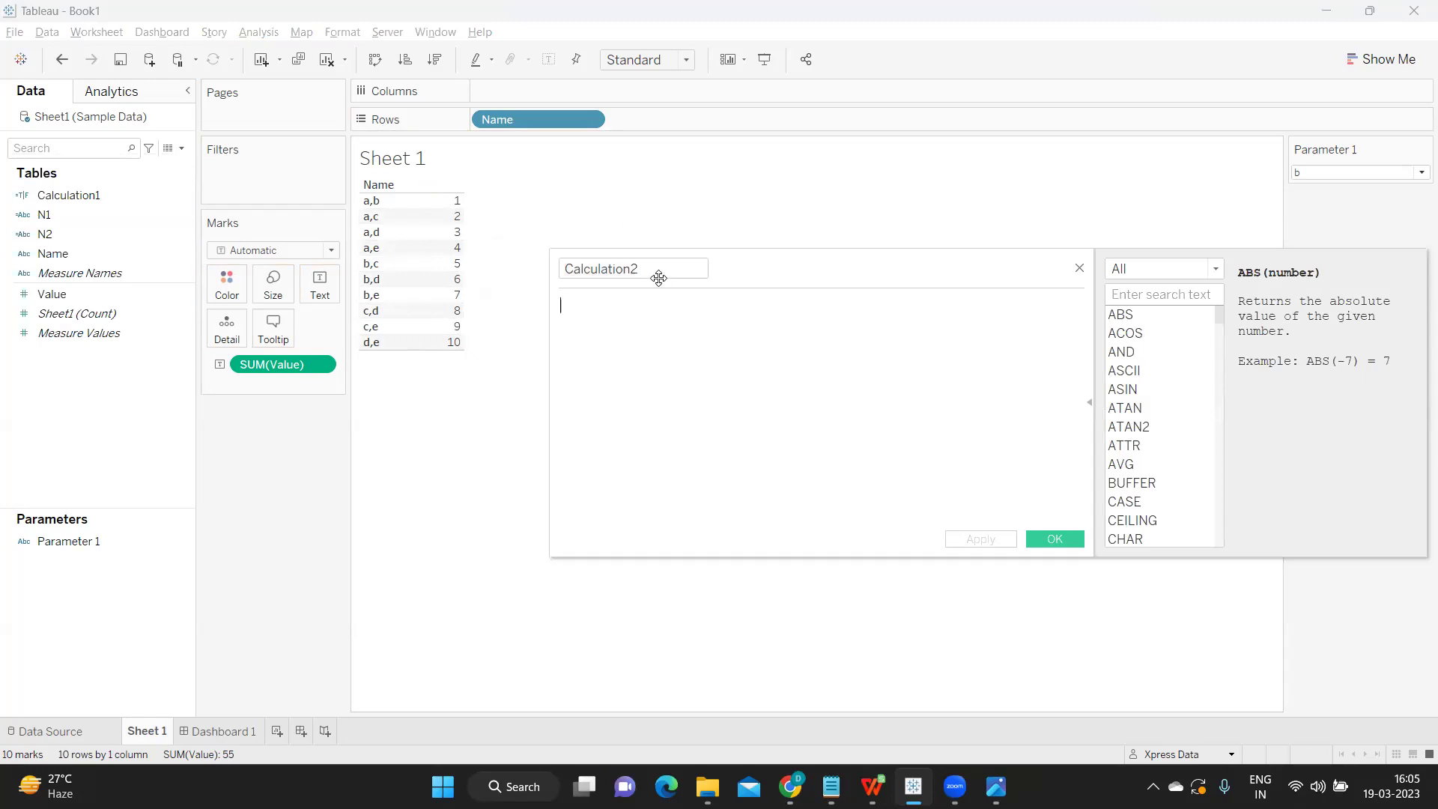
Name the calculation LN, define it as LEFT([Name],1), and save it.
drag(659, 278, 536, 255)
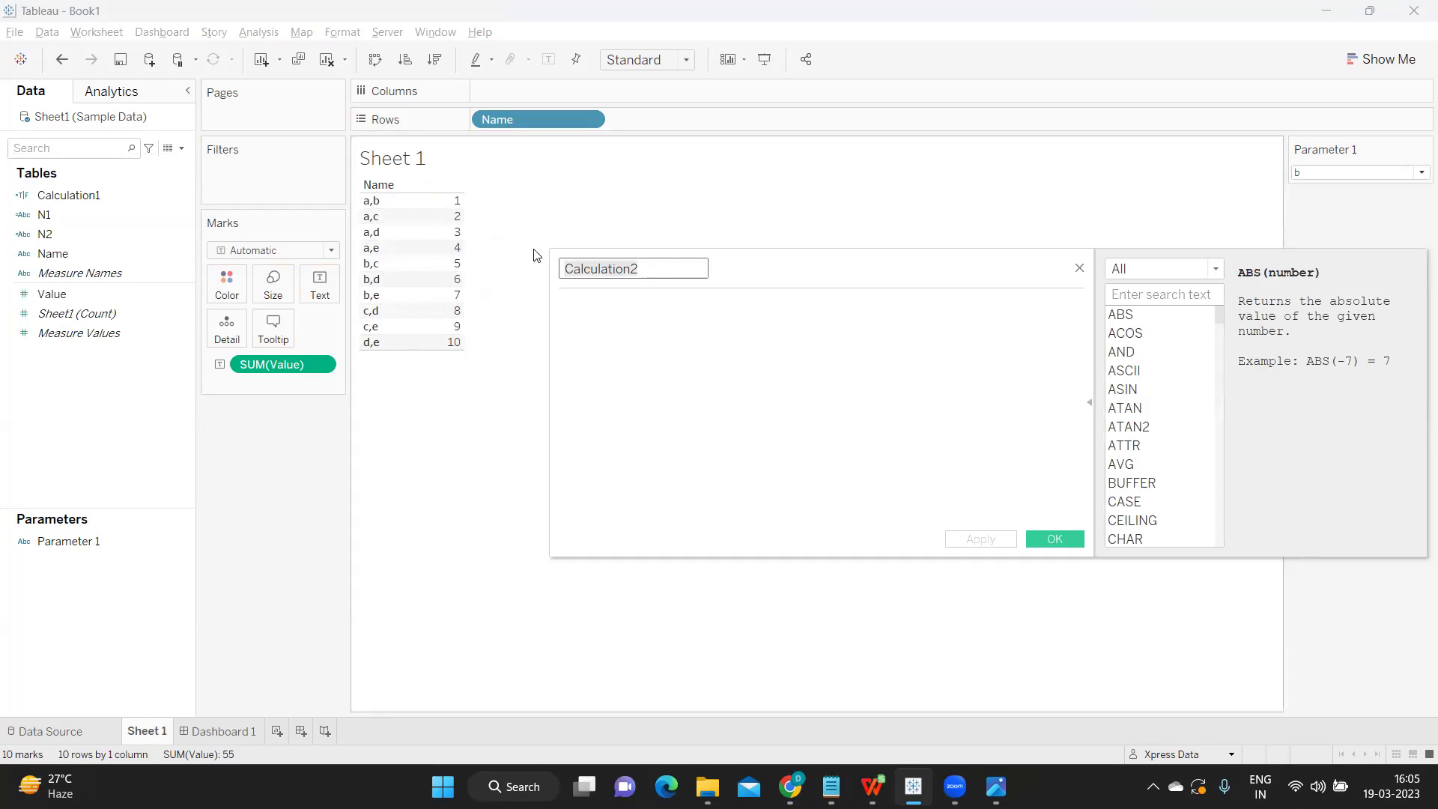
text(LN)
key(Tab)
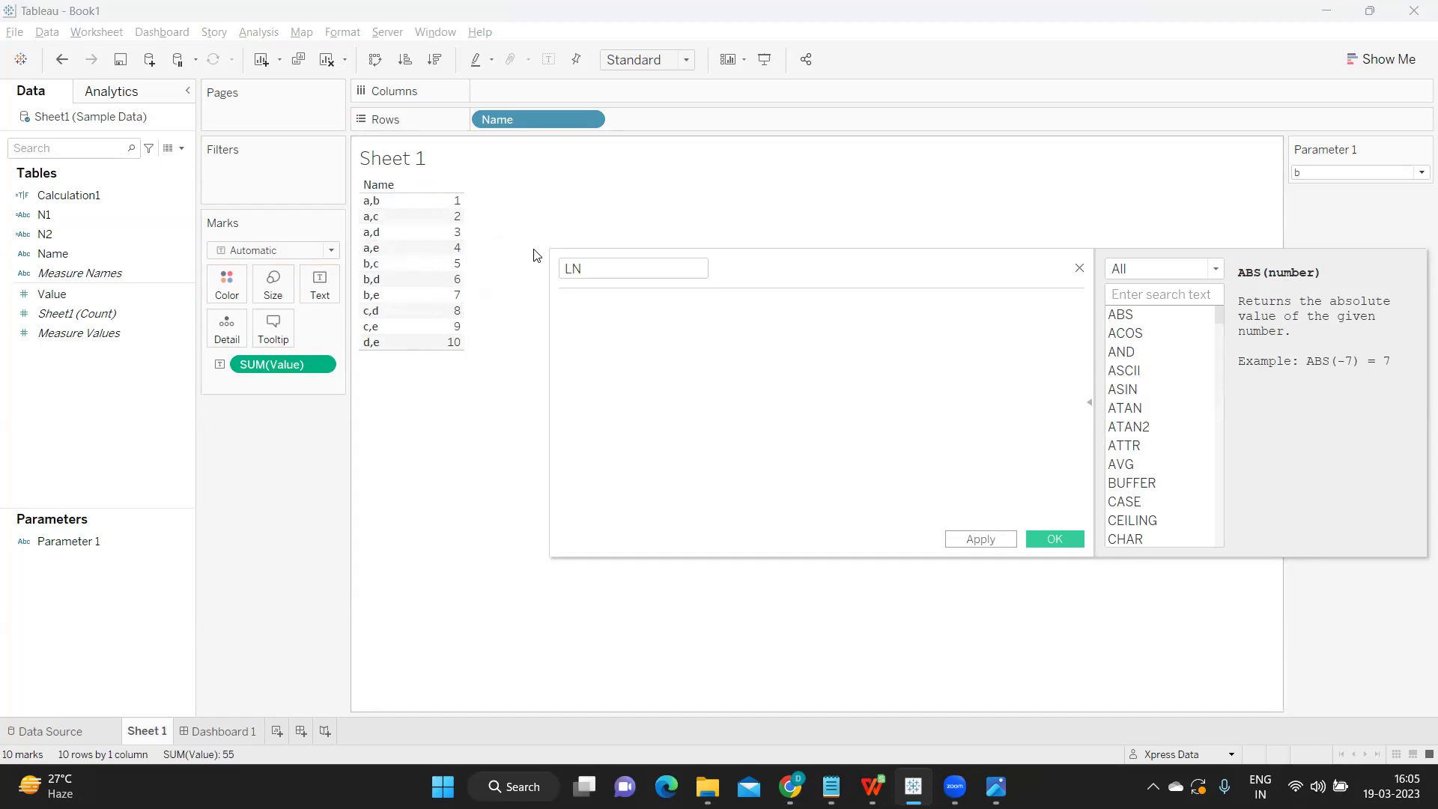
text(LE)
key(Return)
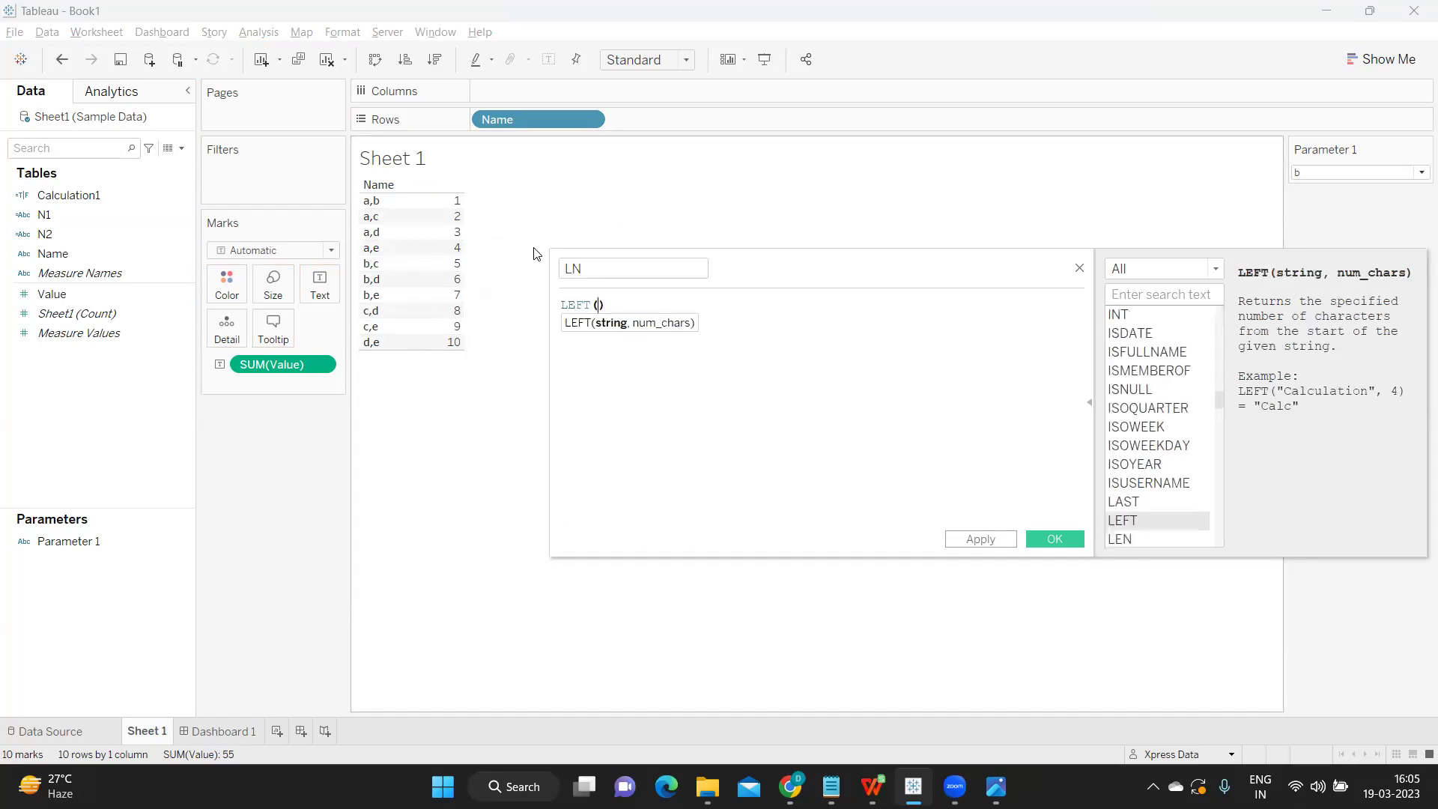
text(Na)
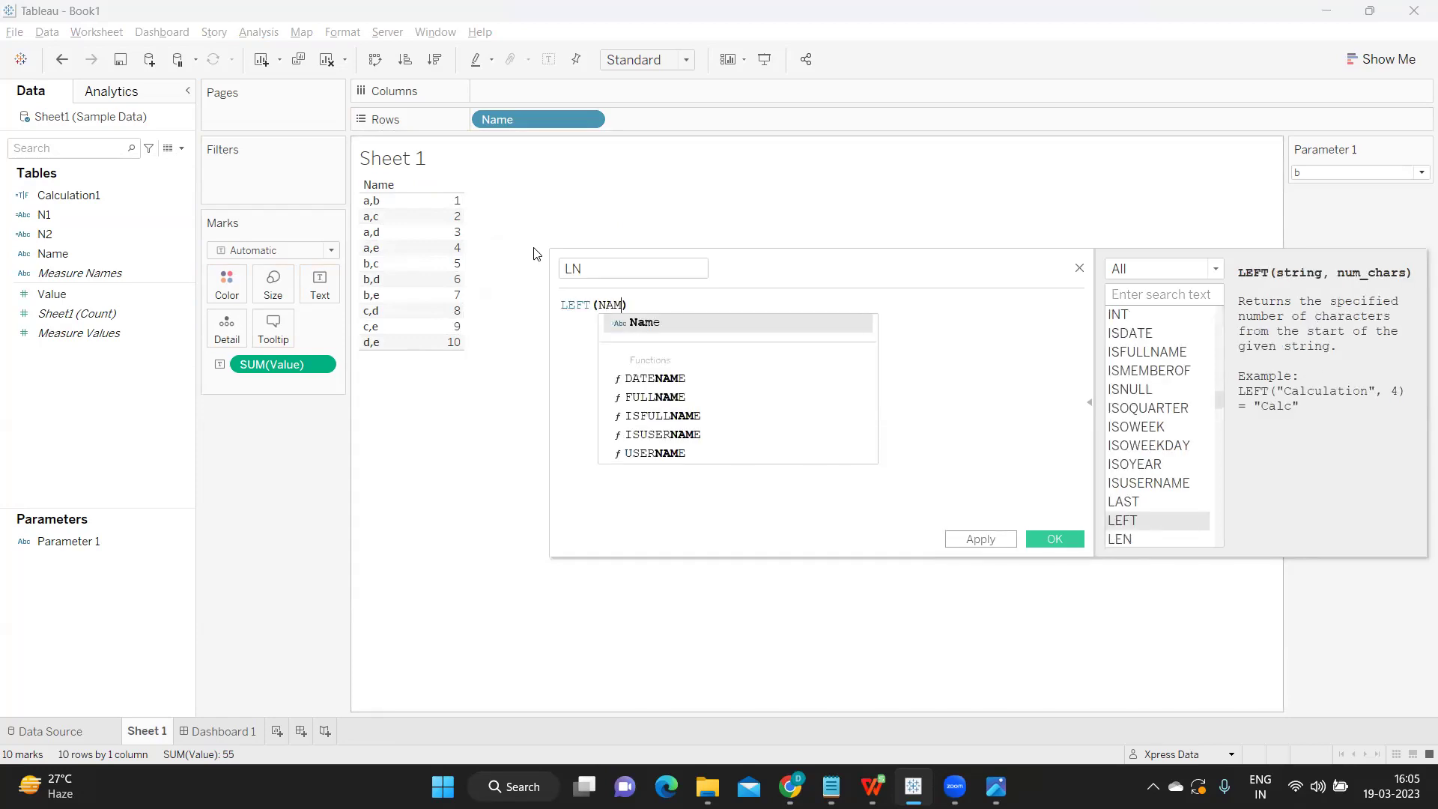
key(Return)
text(,1)
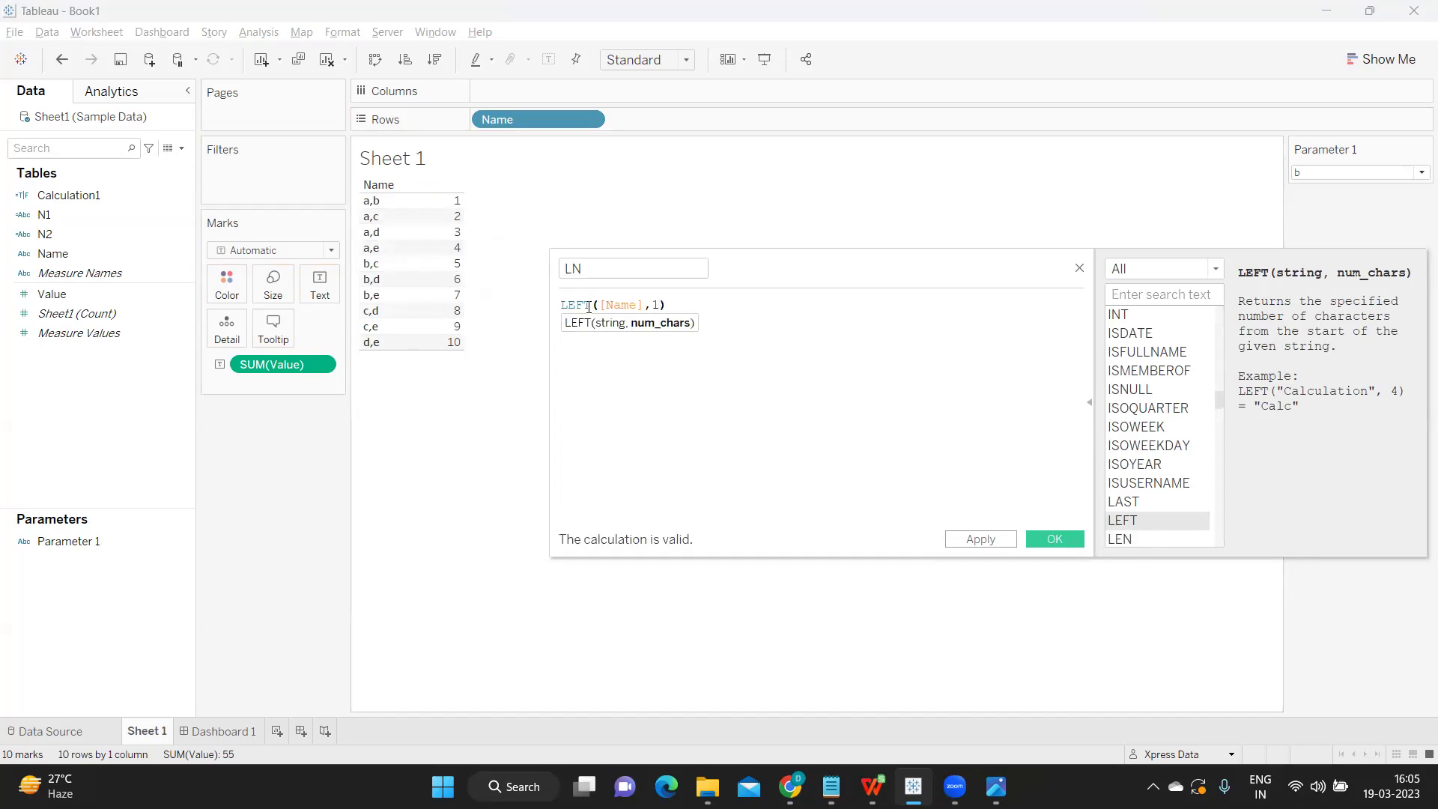
drag(697, 311, 565, 307)
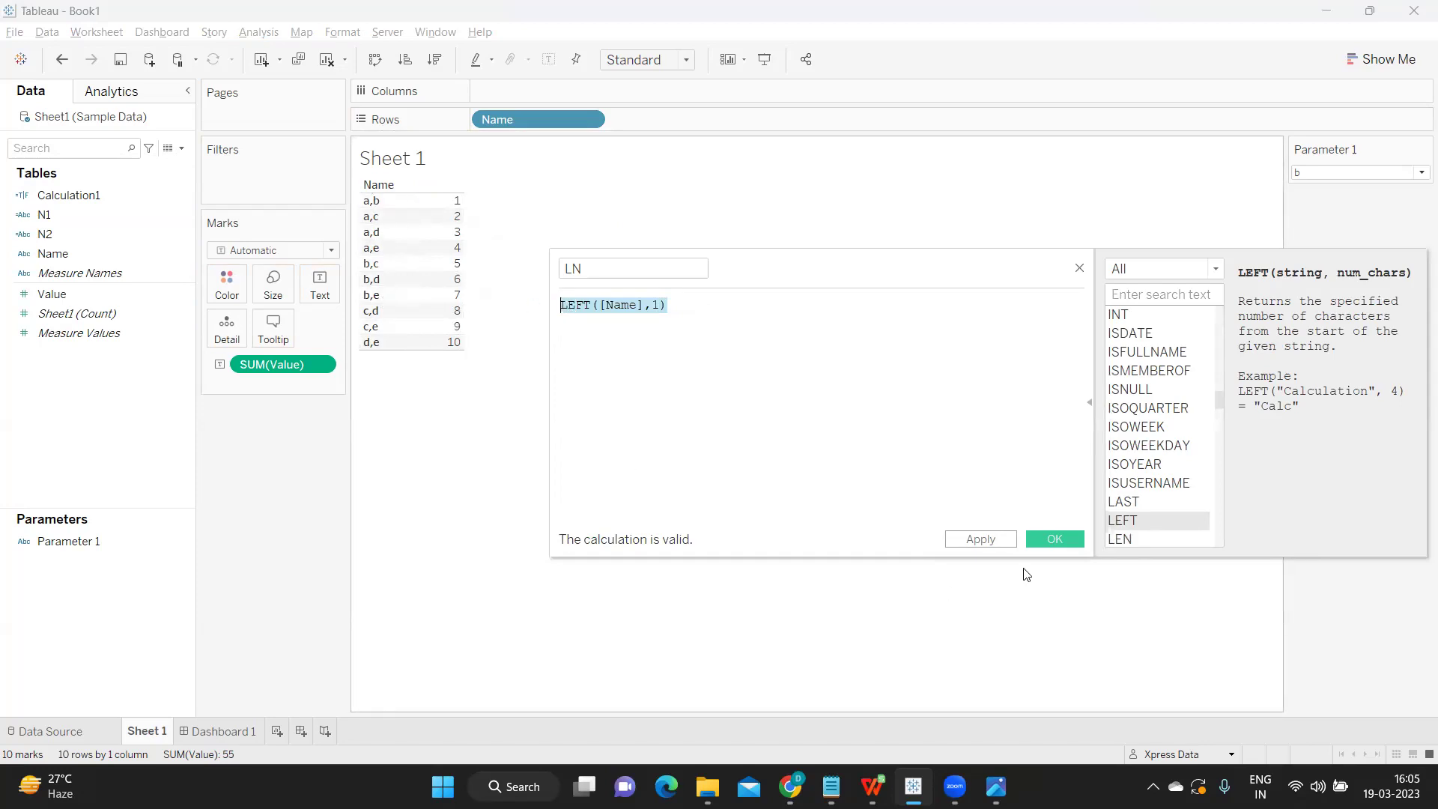
click(1004, 541)
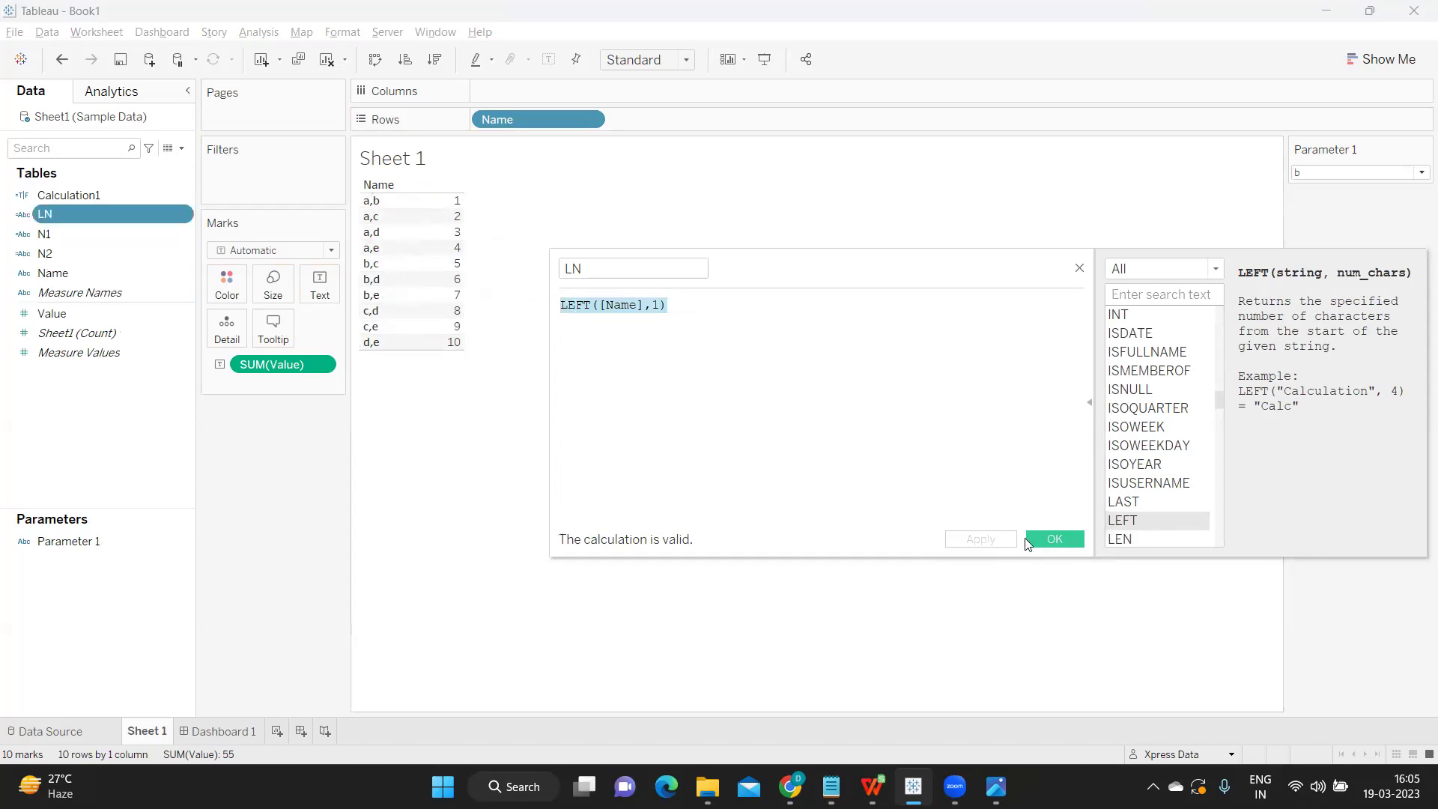
click(1030, 539)
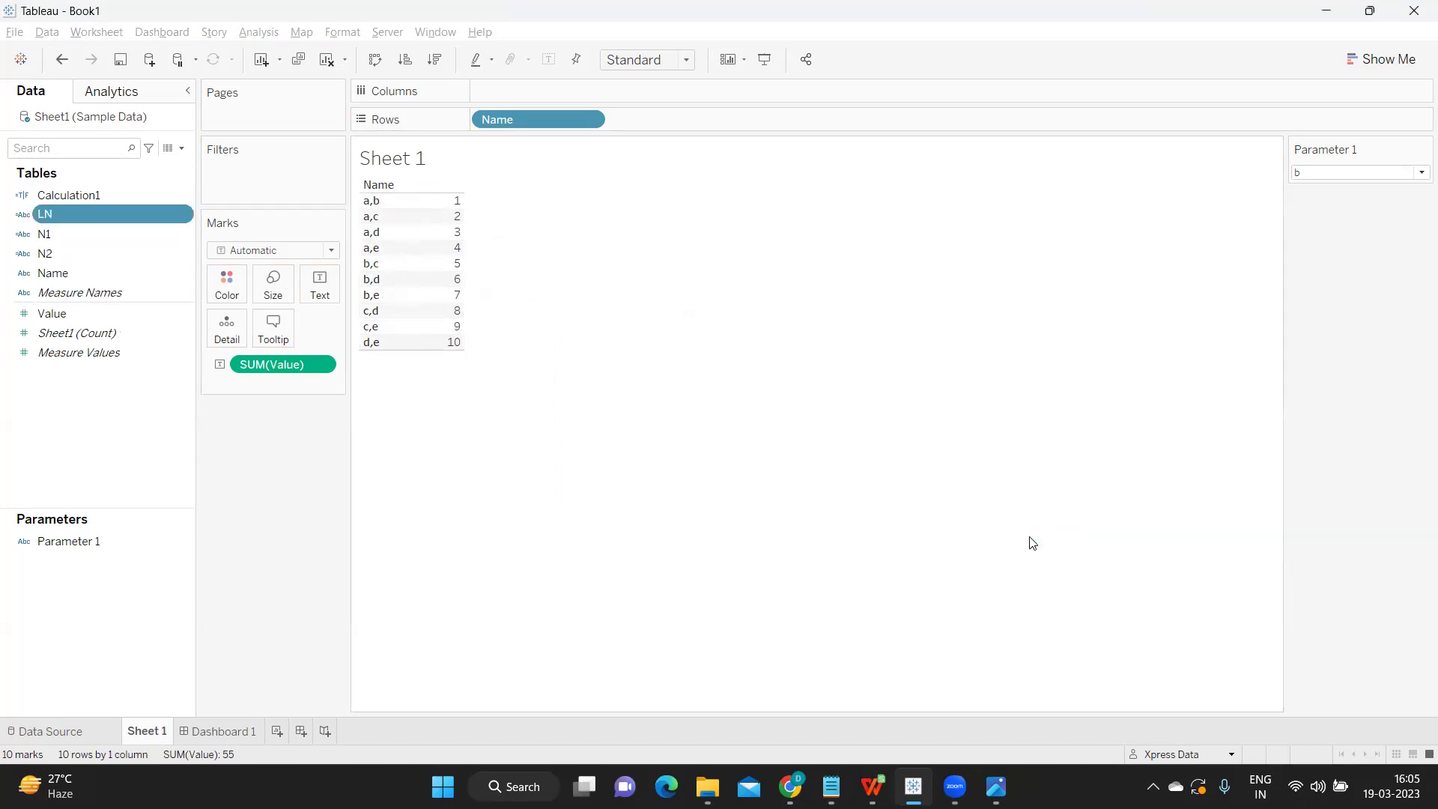
Duplicate the LN field and rename the copy to RN (copy).
right_click(186, 213)
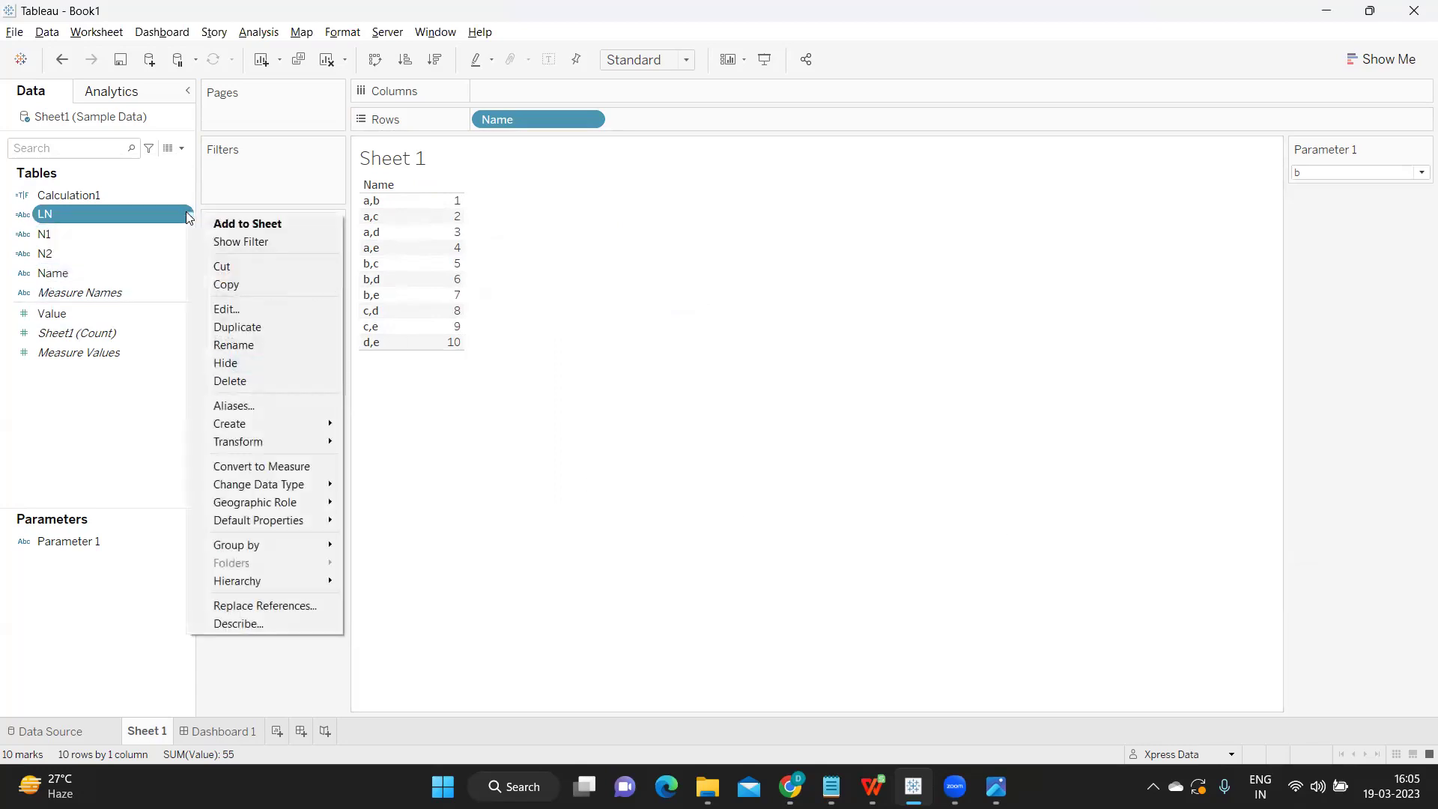
click(238, 334)
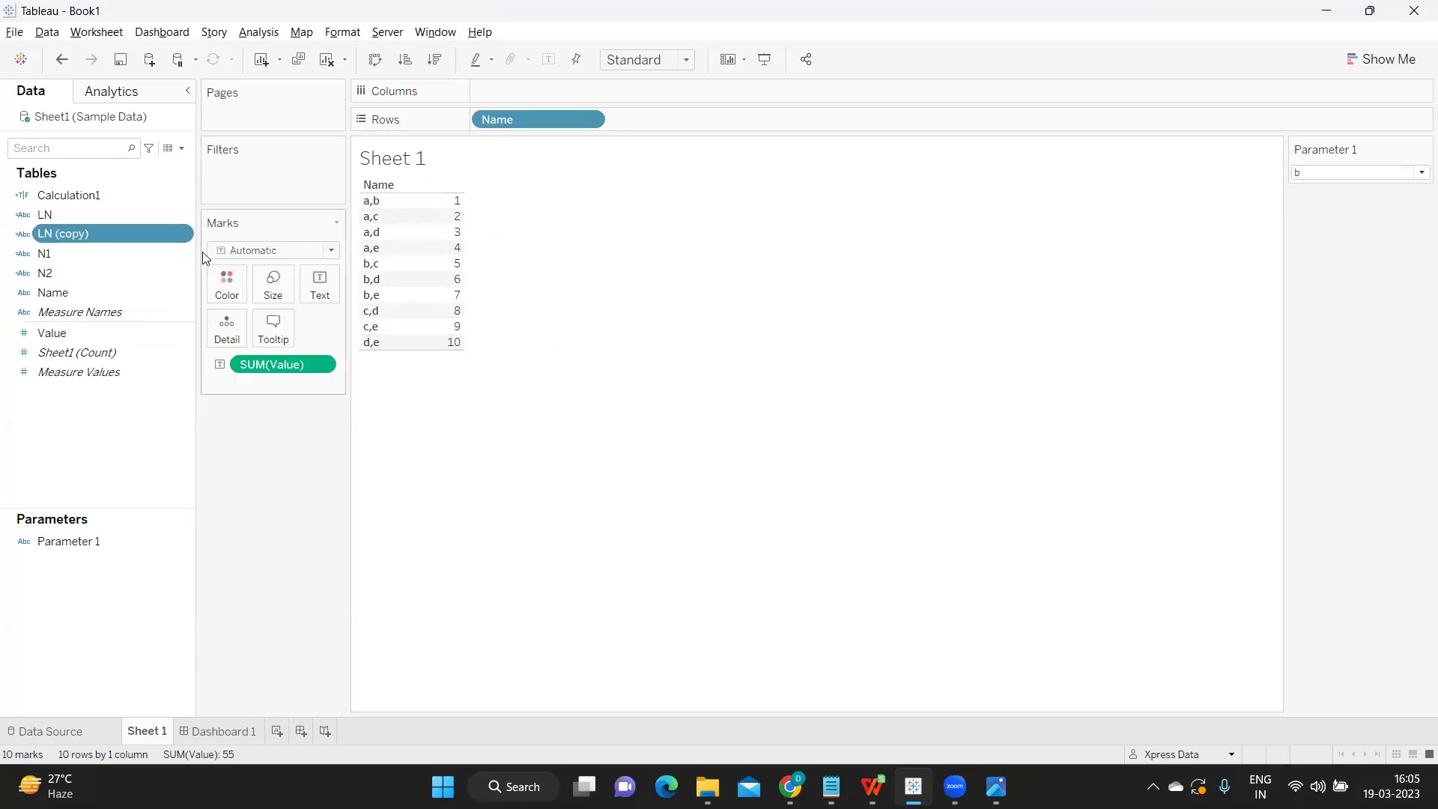
click(184, 235)
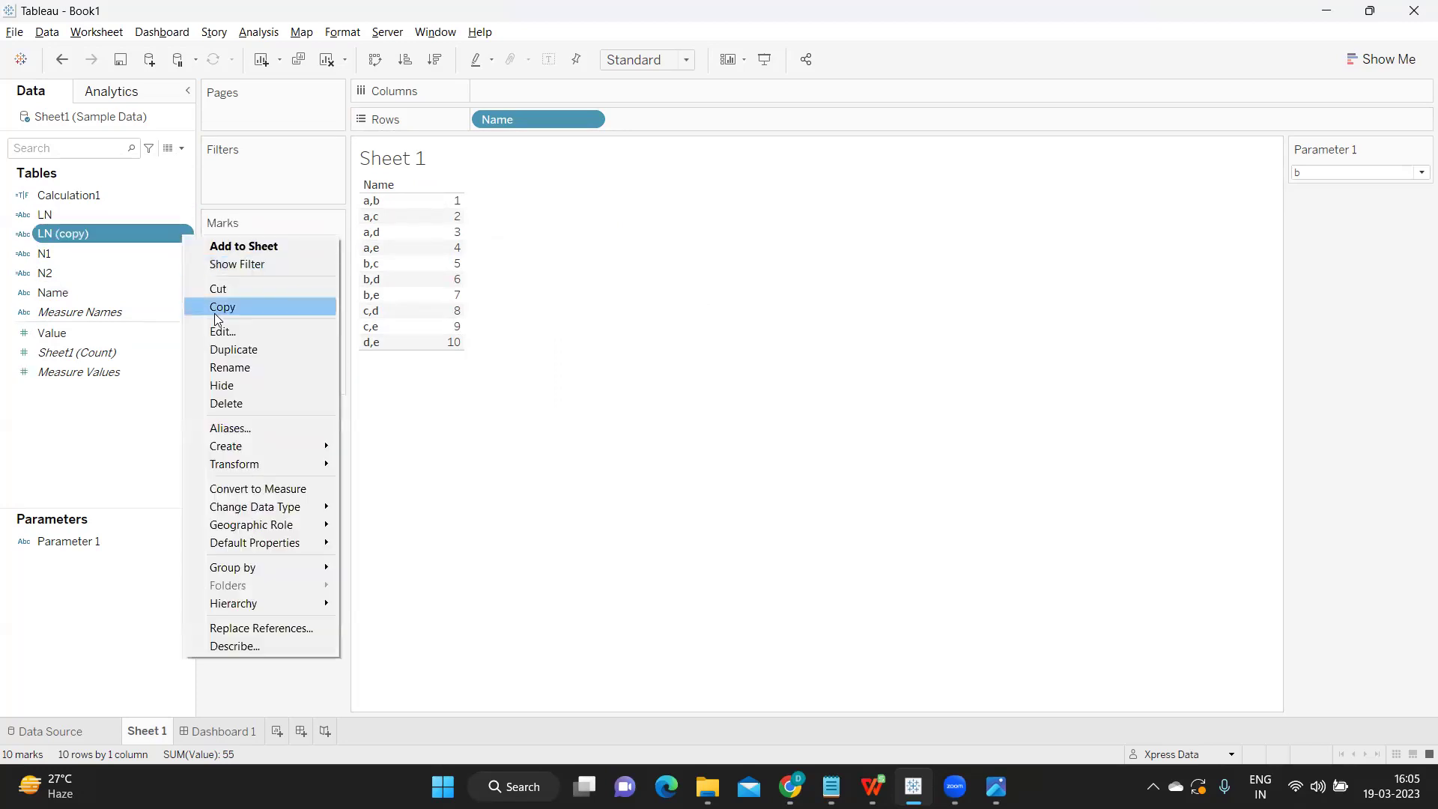
click(221, 328)
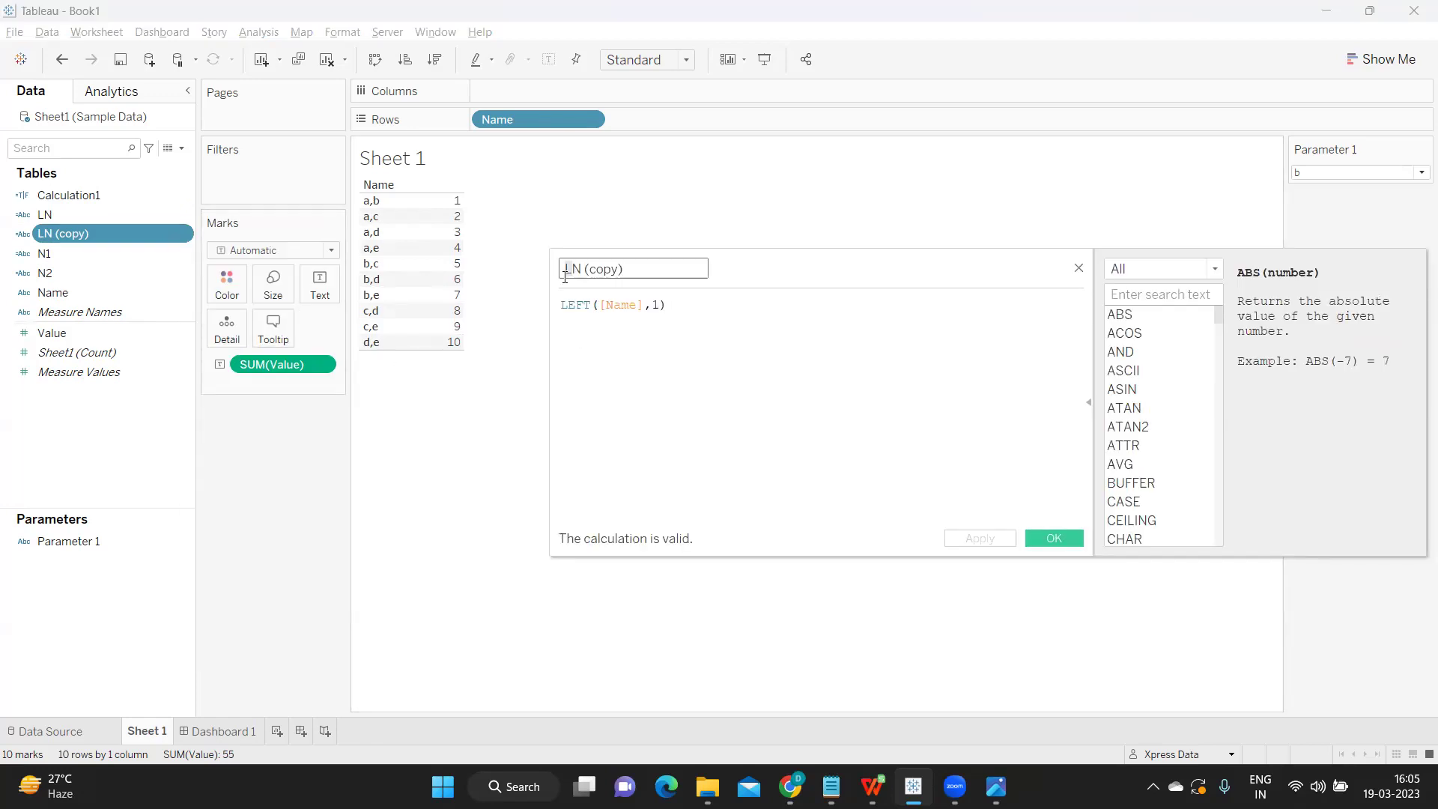
click(565, 269)
key(Delete)
text(R)
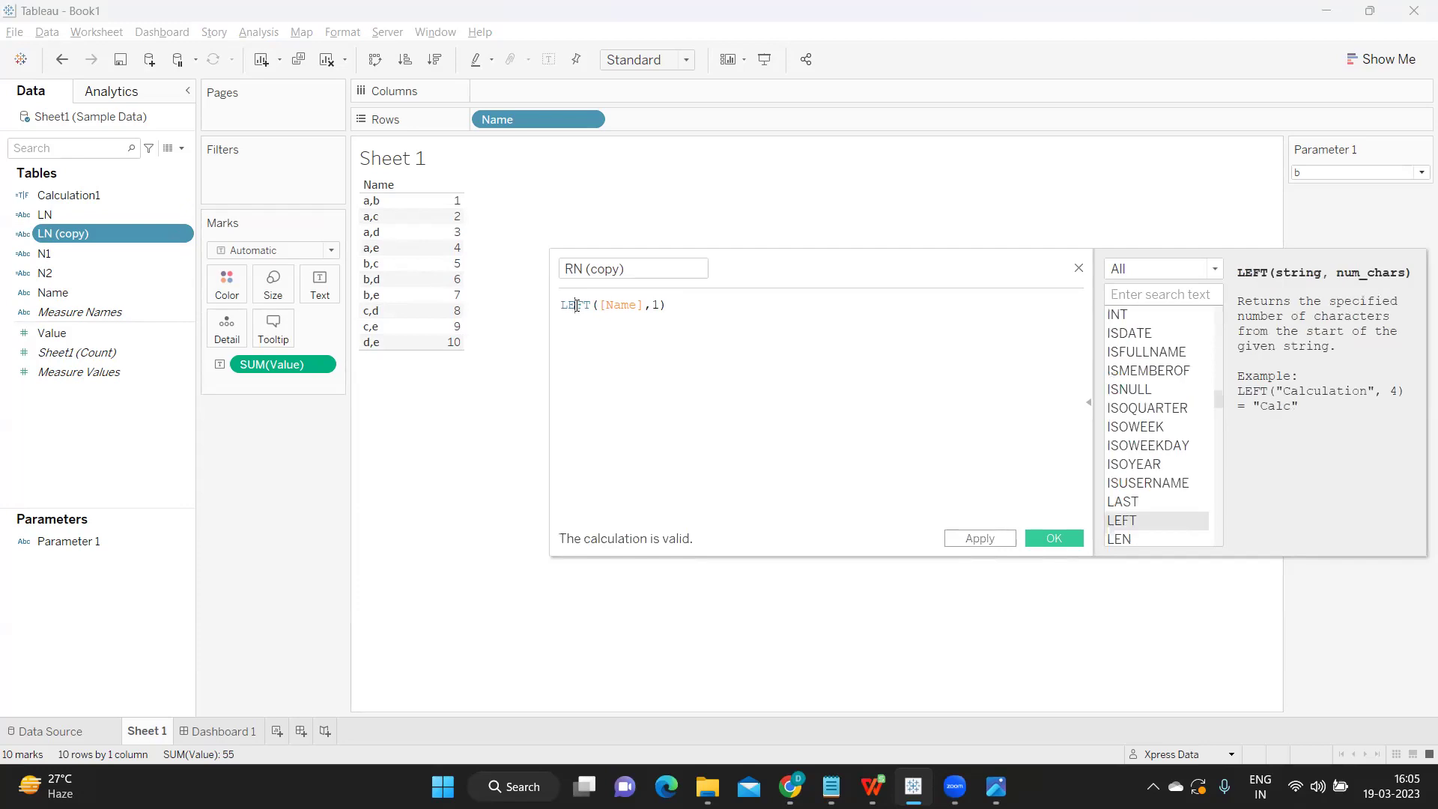
Change the copy's formula from LEFT to RIGHT([Name],1) and apply it.
double_click(577, 306)
text(RIGH)
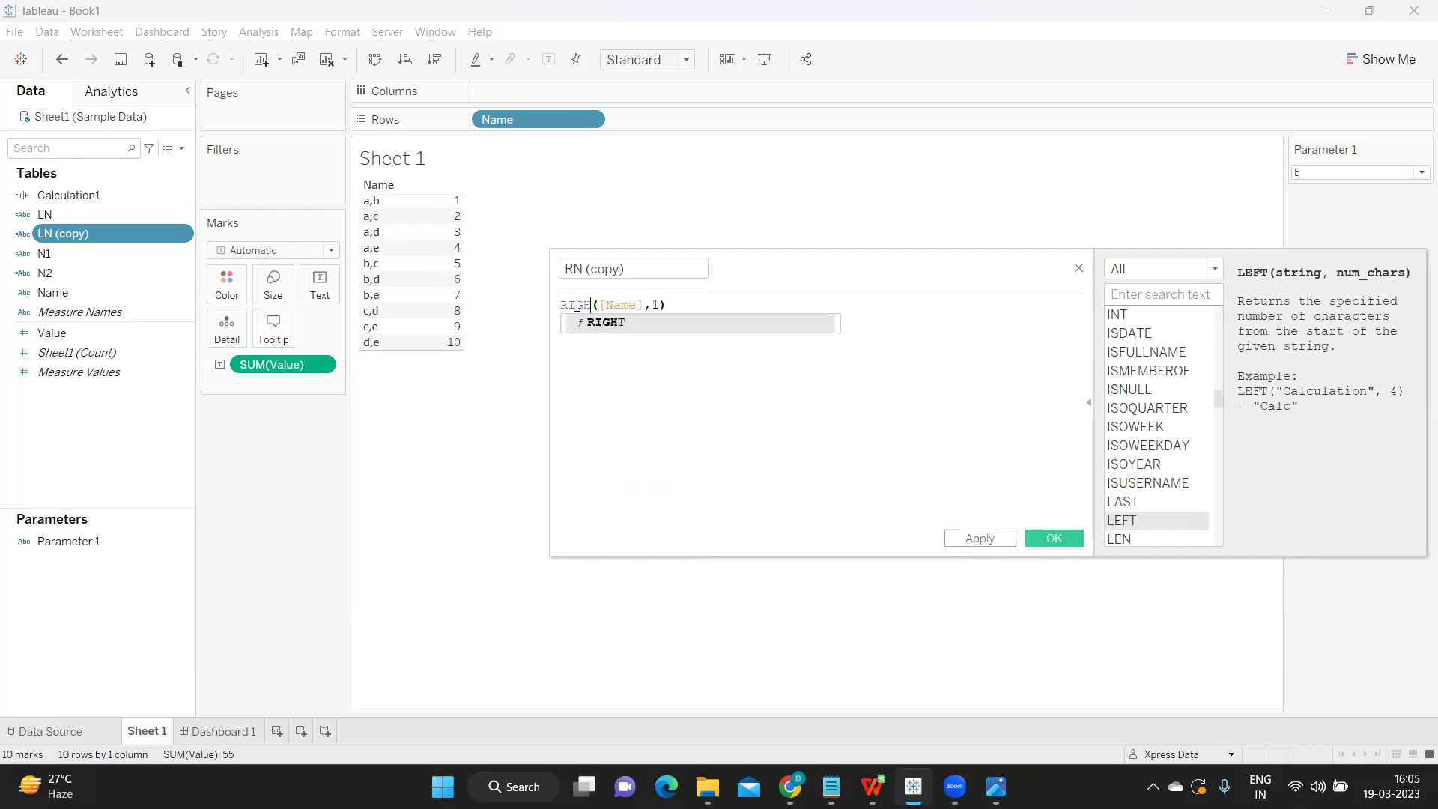
click(625, 324)
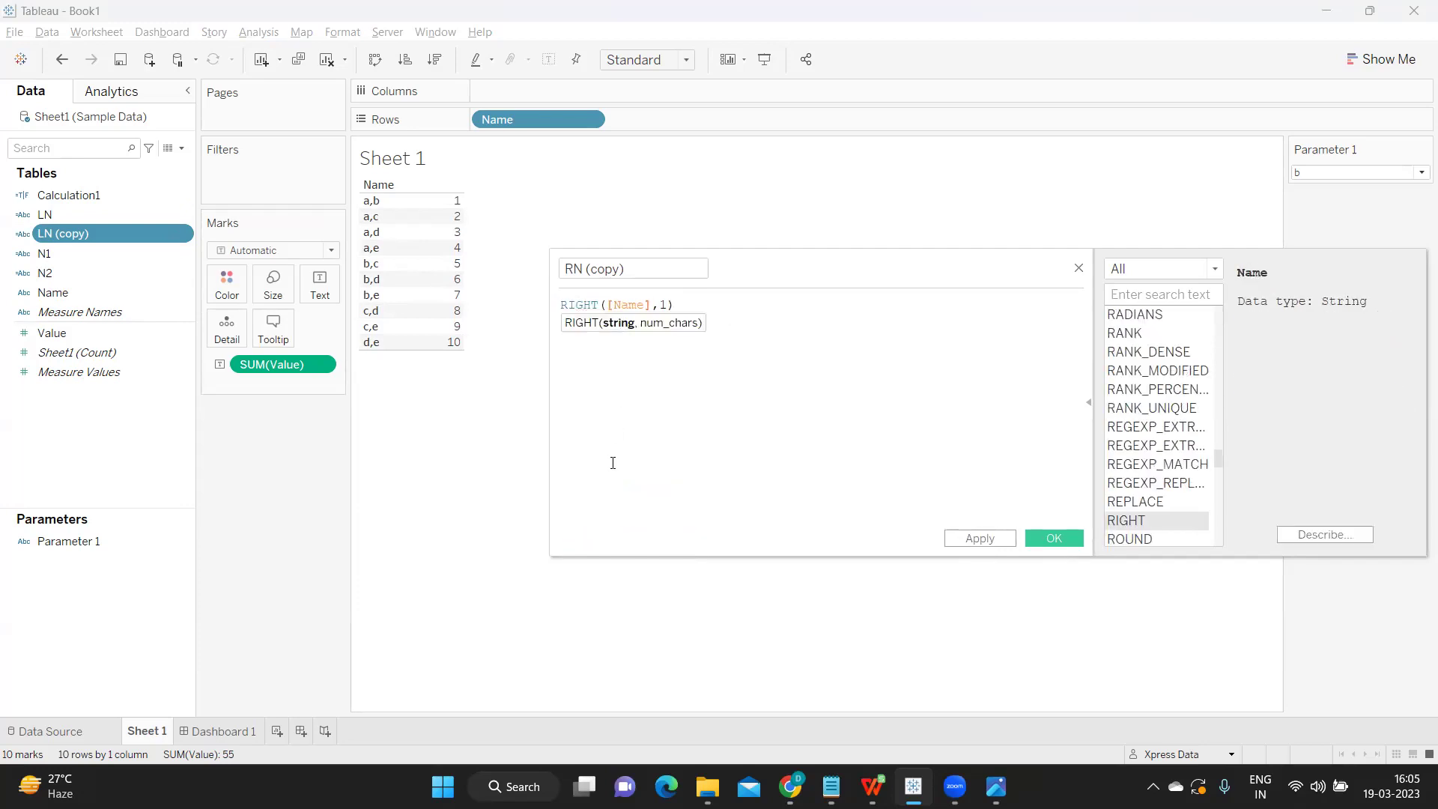
click(615, 394)
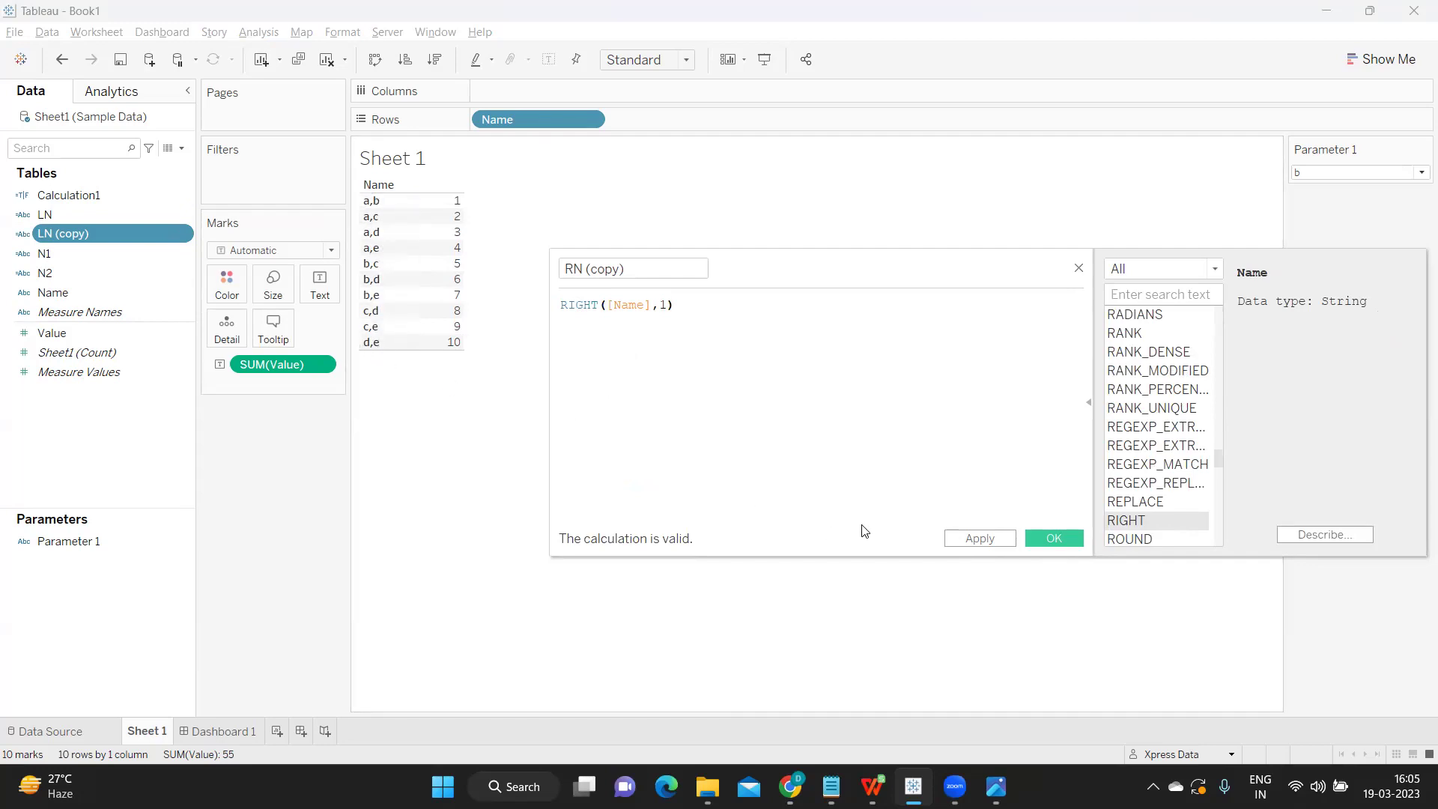
click(968, 539)
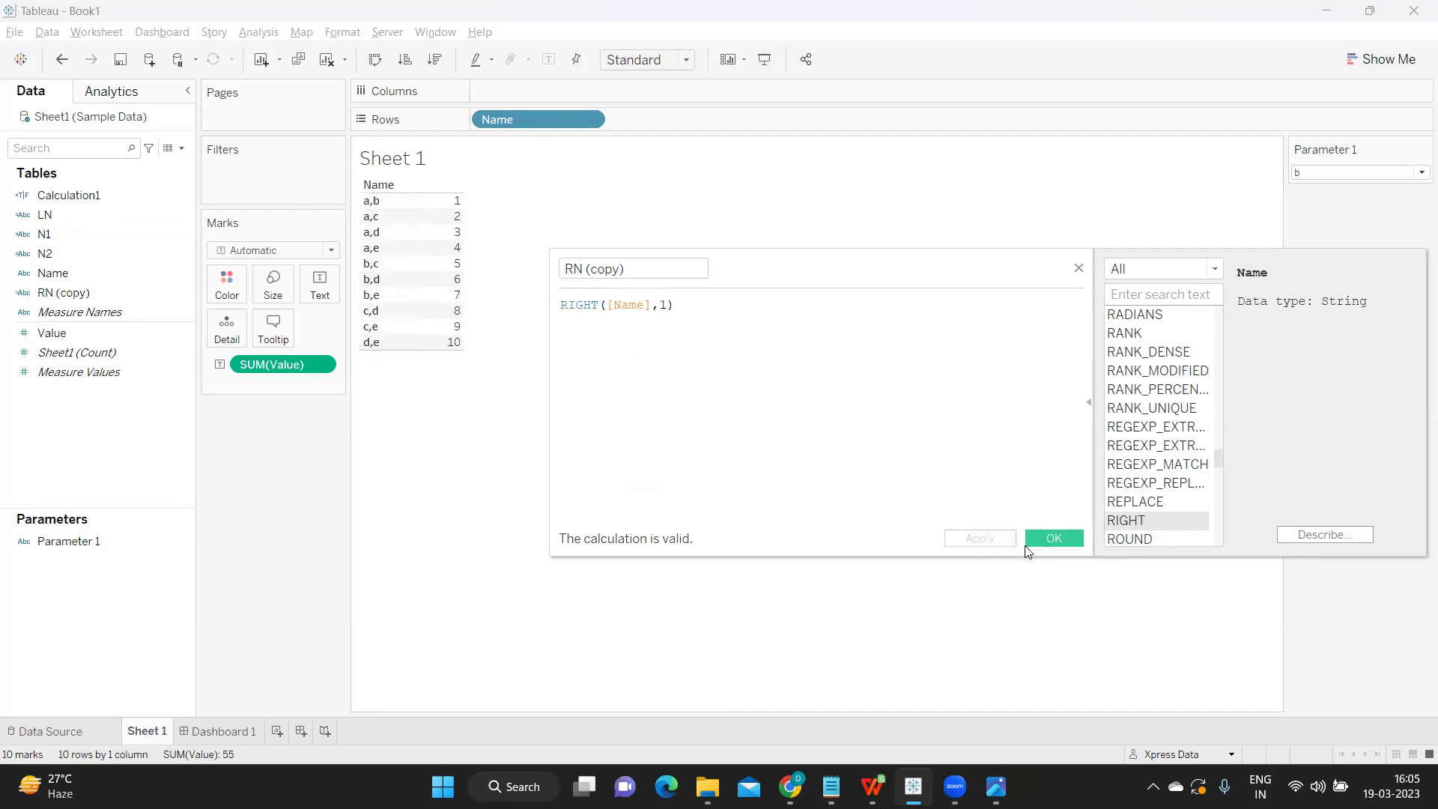
click(1053, 537)
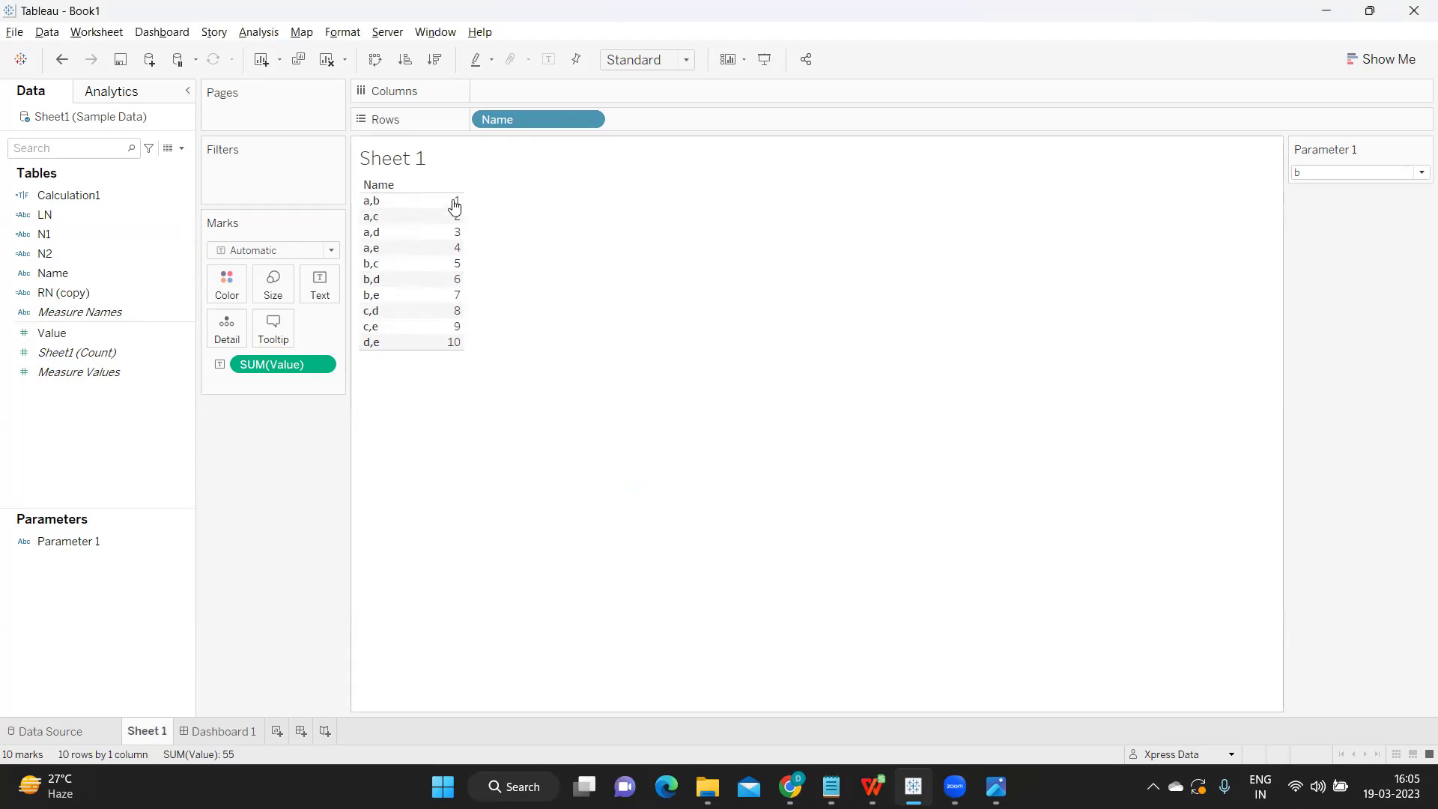
Replace Name on the Rows shelf with LN followed by RN (copy).
drag(547, 121, 578, 363)
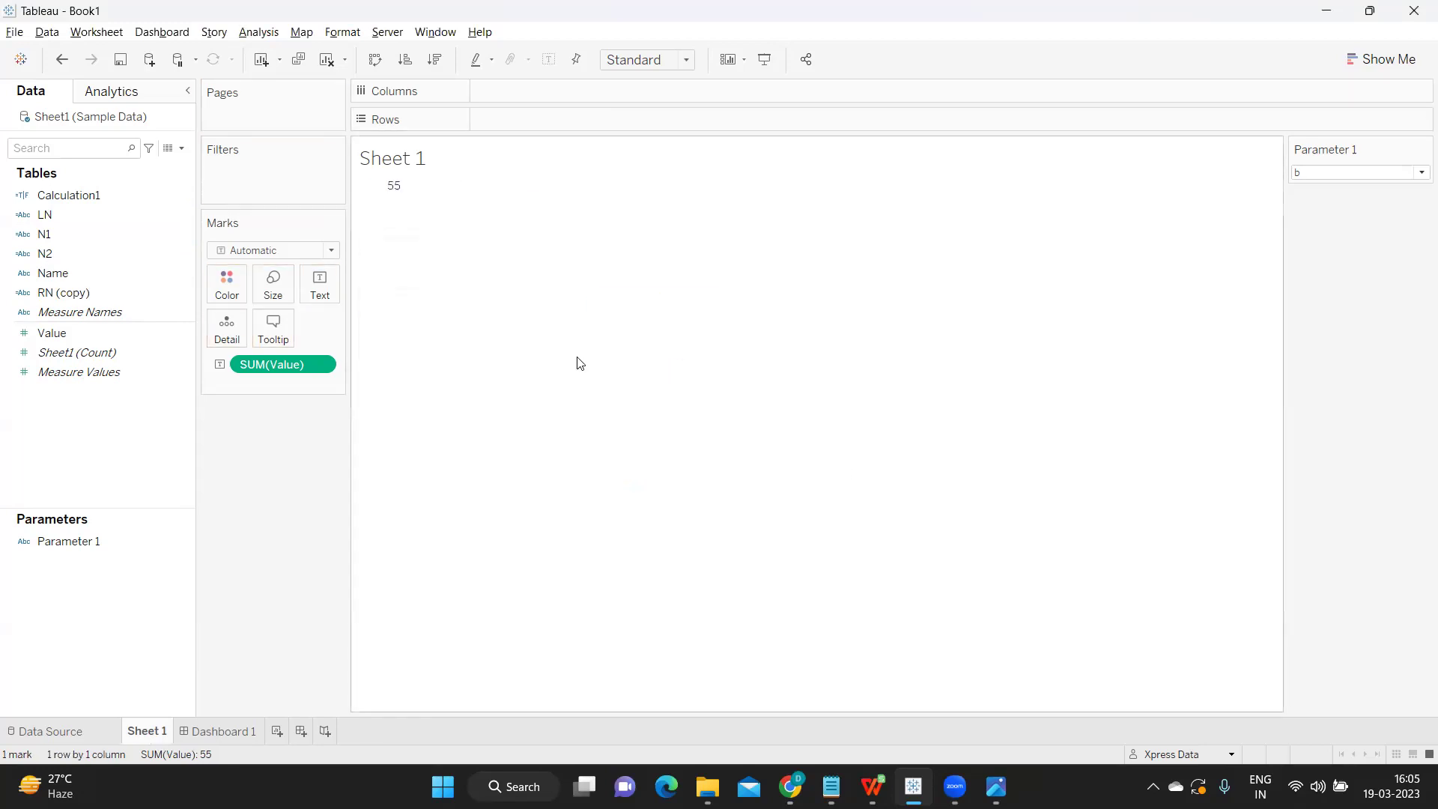
drag(90, 214, 554, 124)
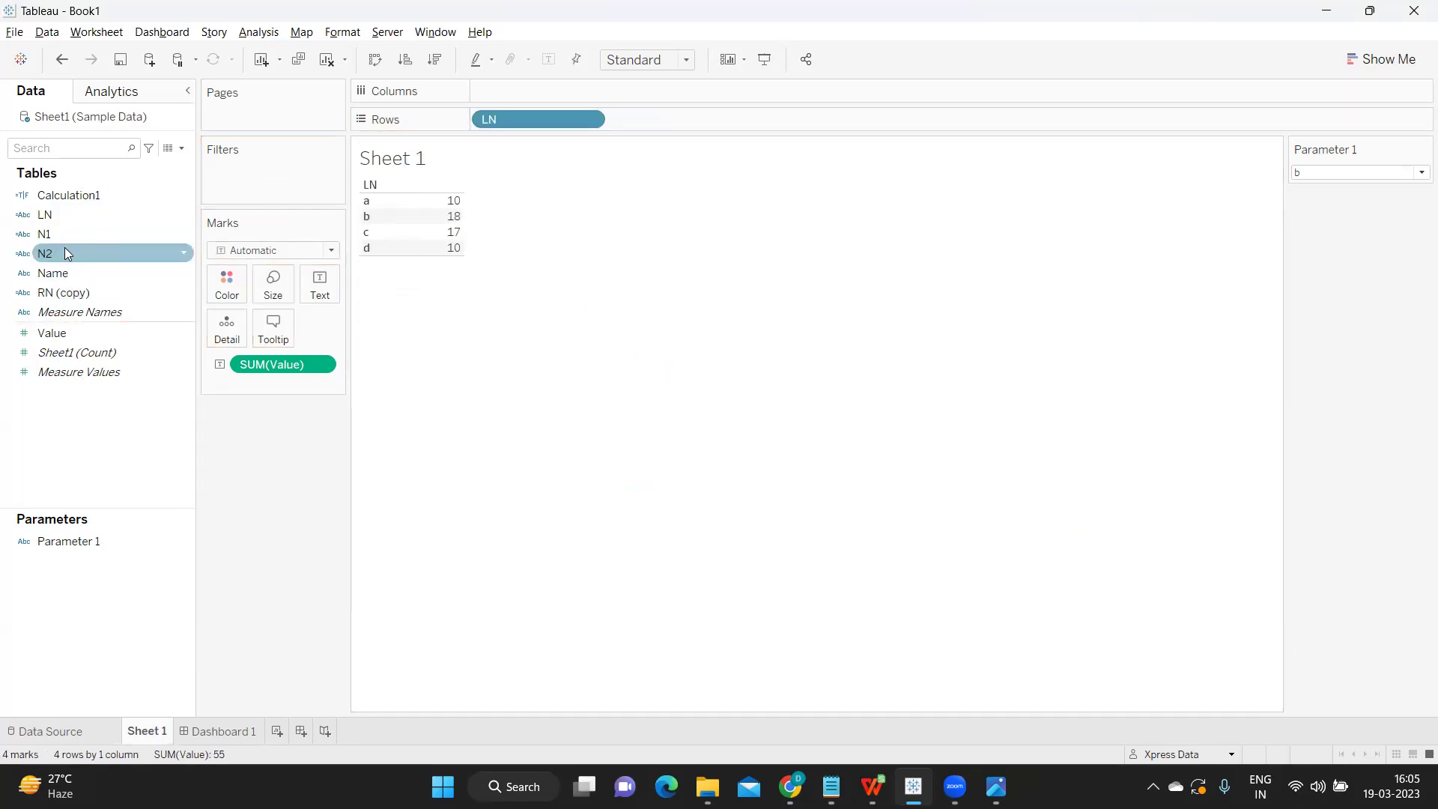
drag(55, 299, 744, 129)
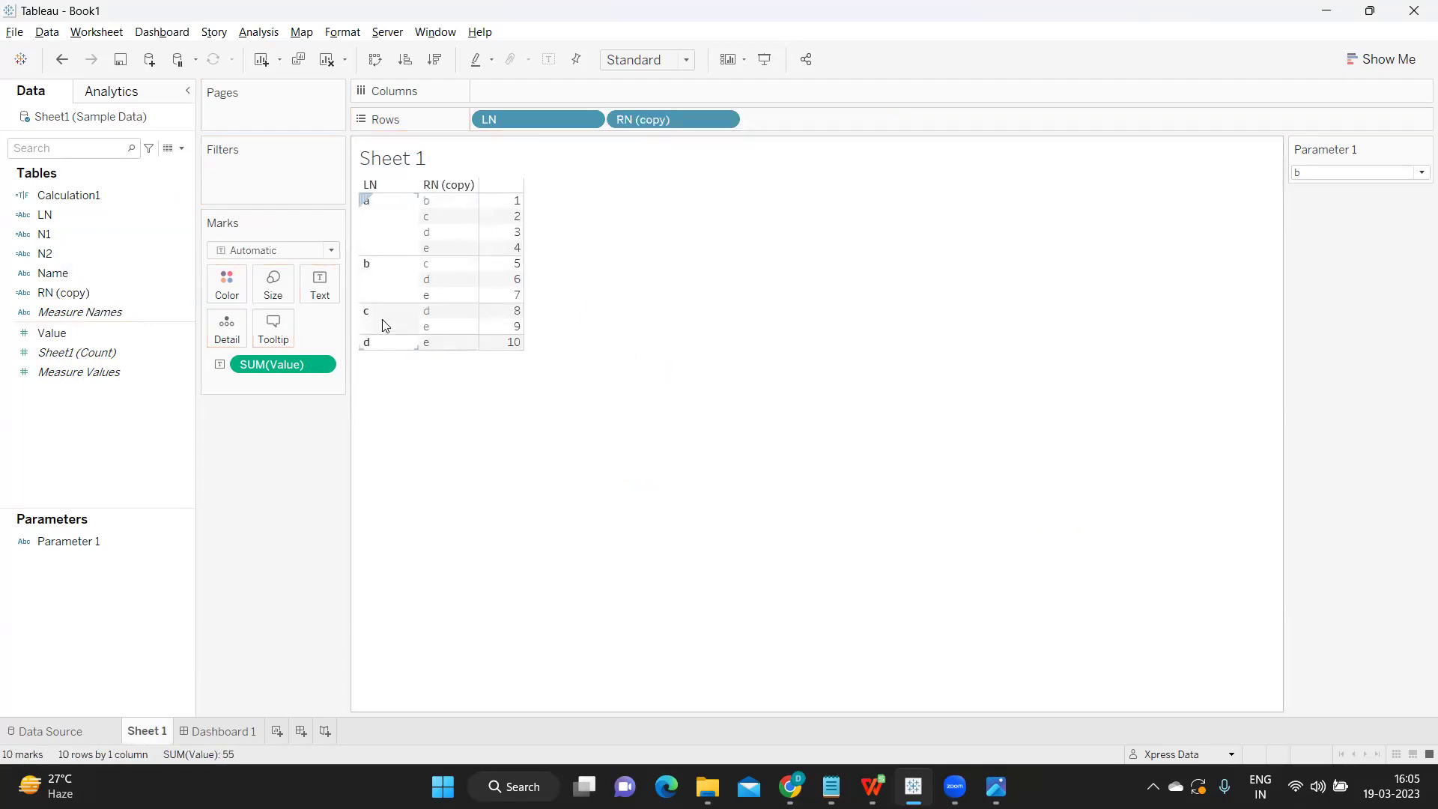
mouse_move(492, 325)
click(185, 194)
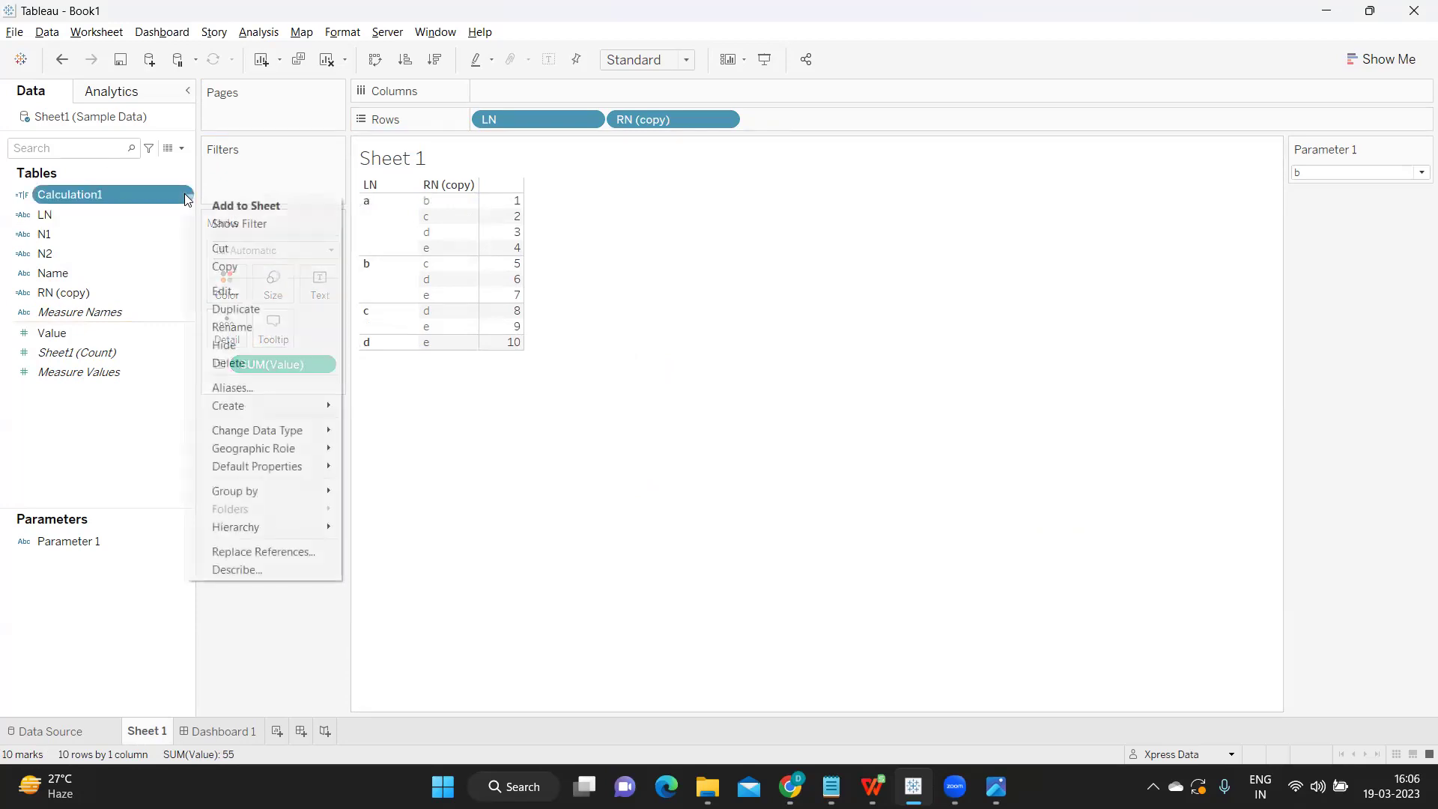
click(223, 291)
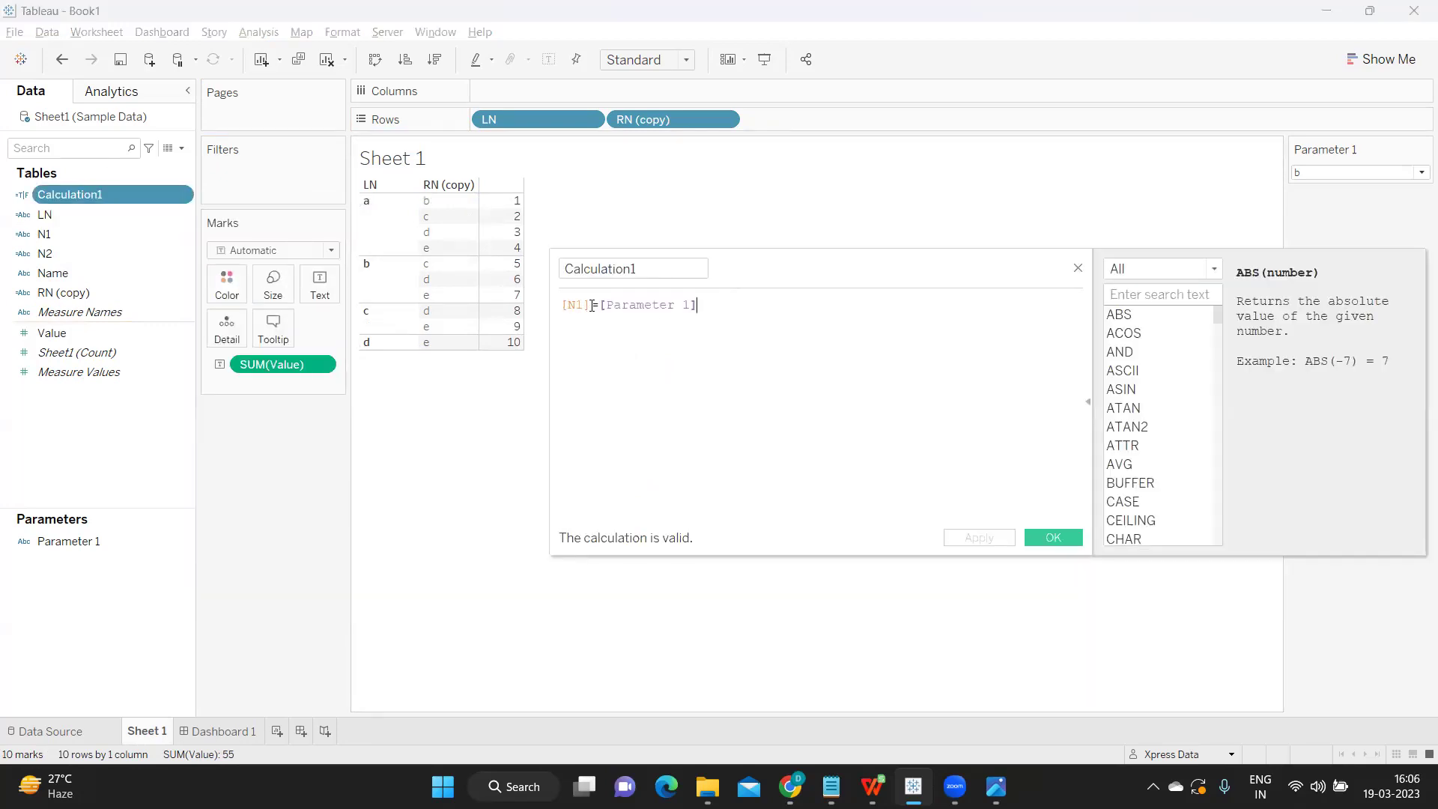
double_click(590, 305)
click(1064, 540)
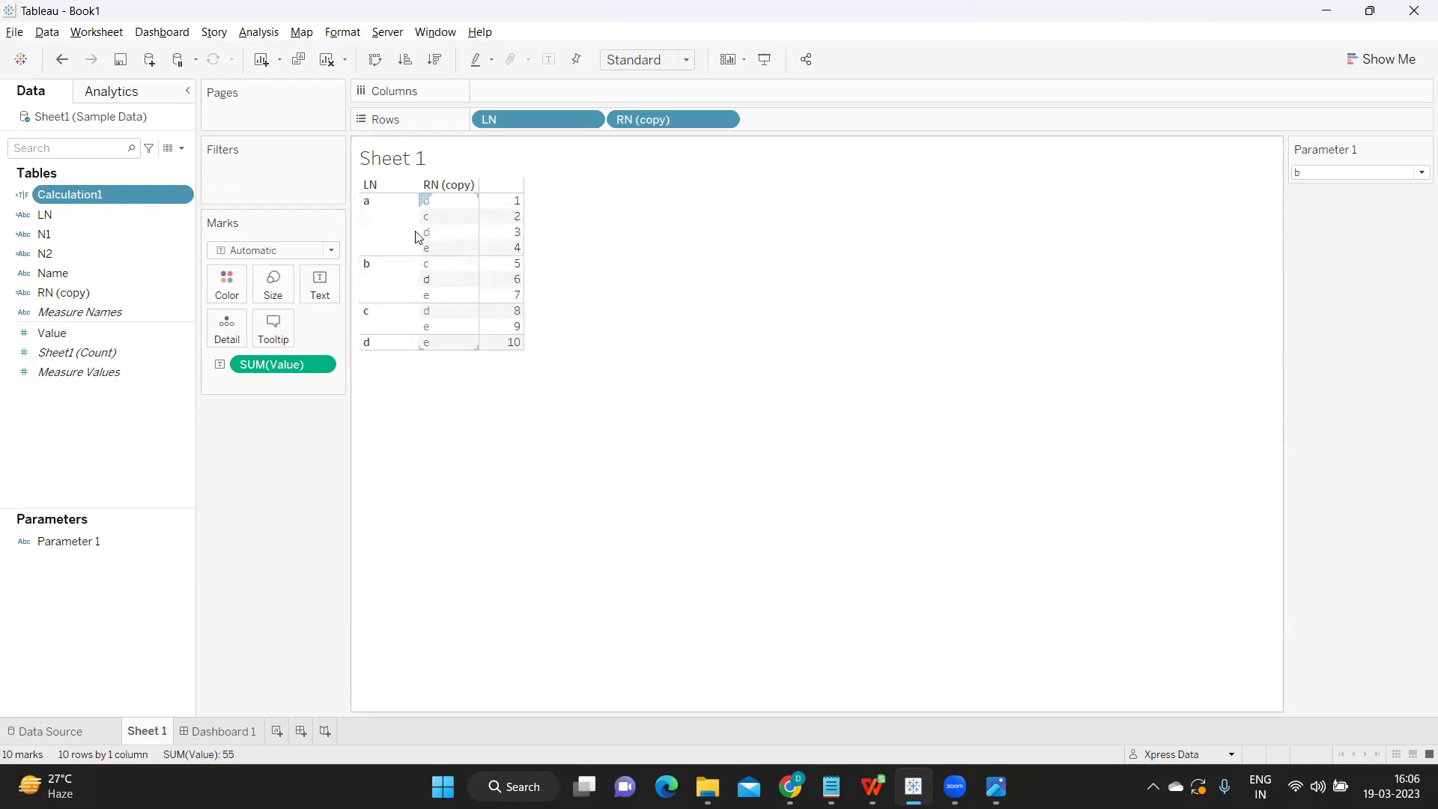
click(49, 732)
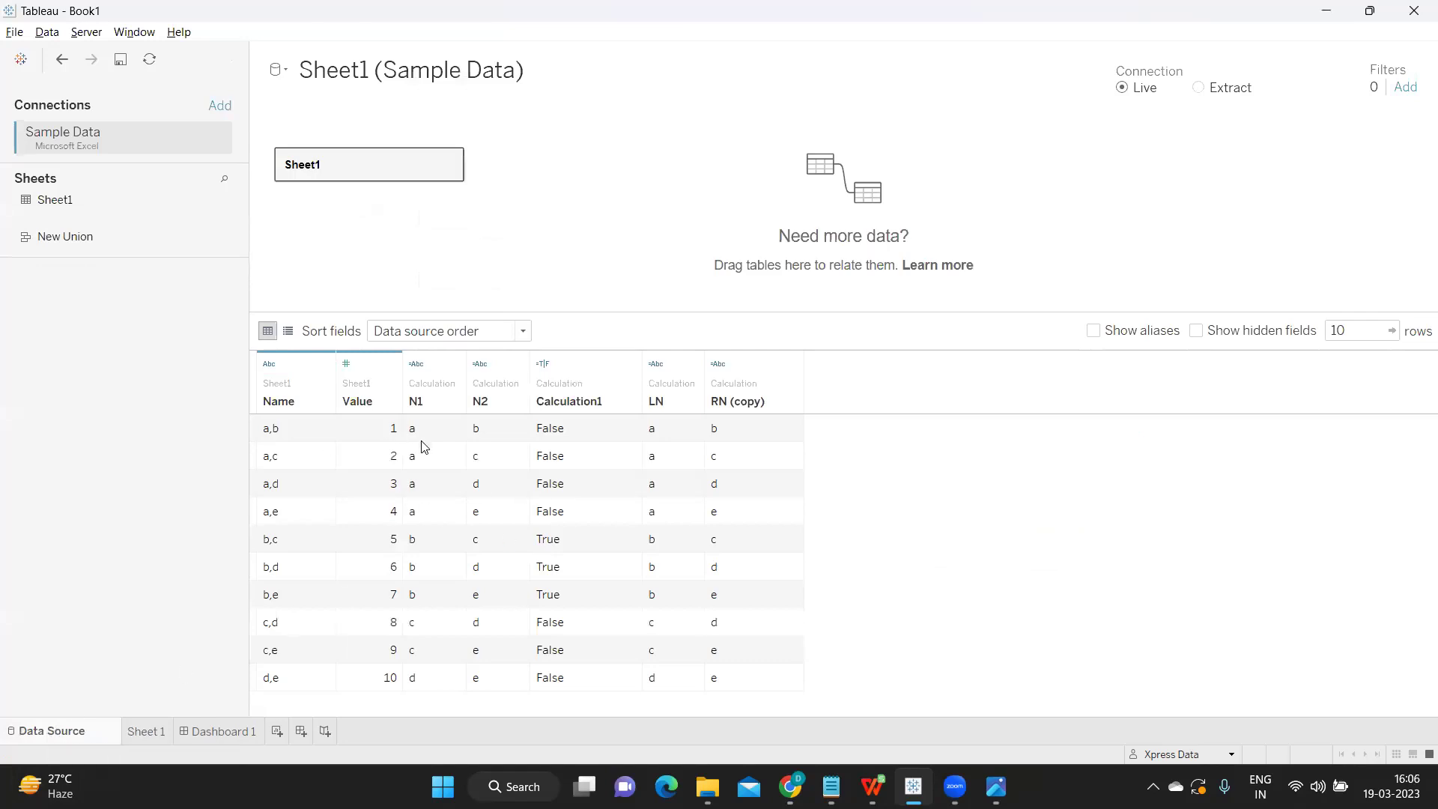
Open the Name column's options menu in the data grid, then dismiss it.
click(325, 366)
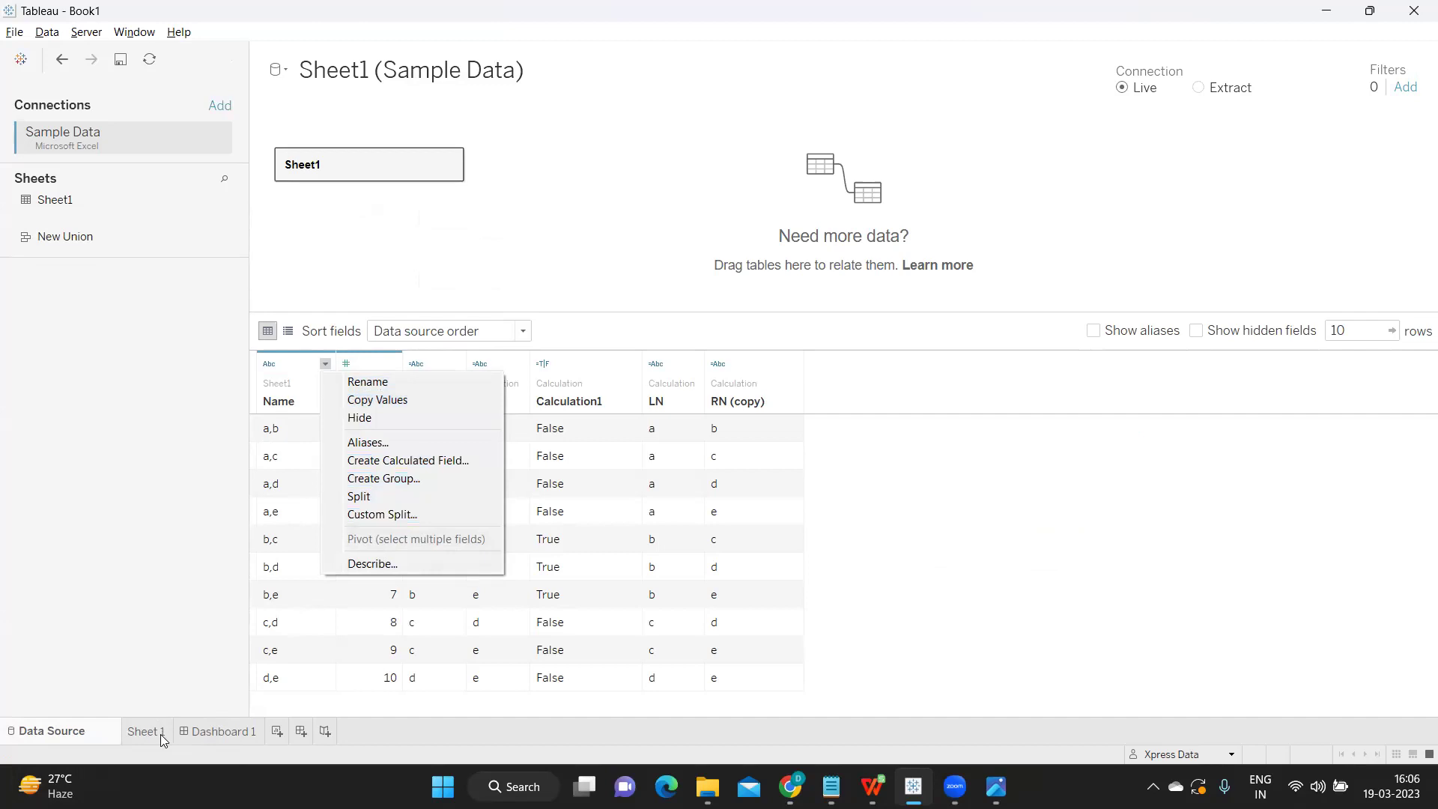
key(Escape)
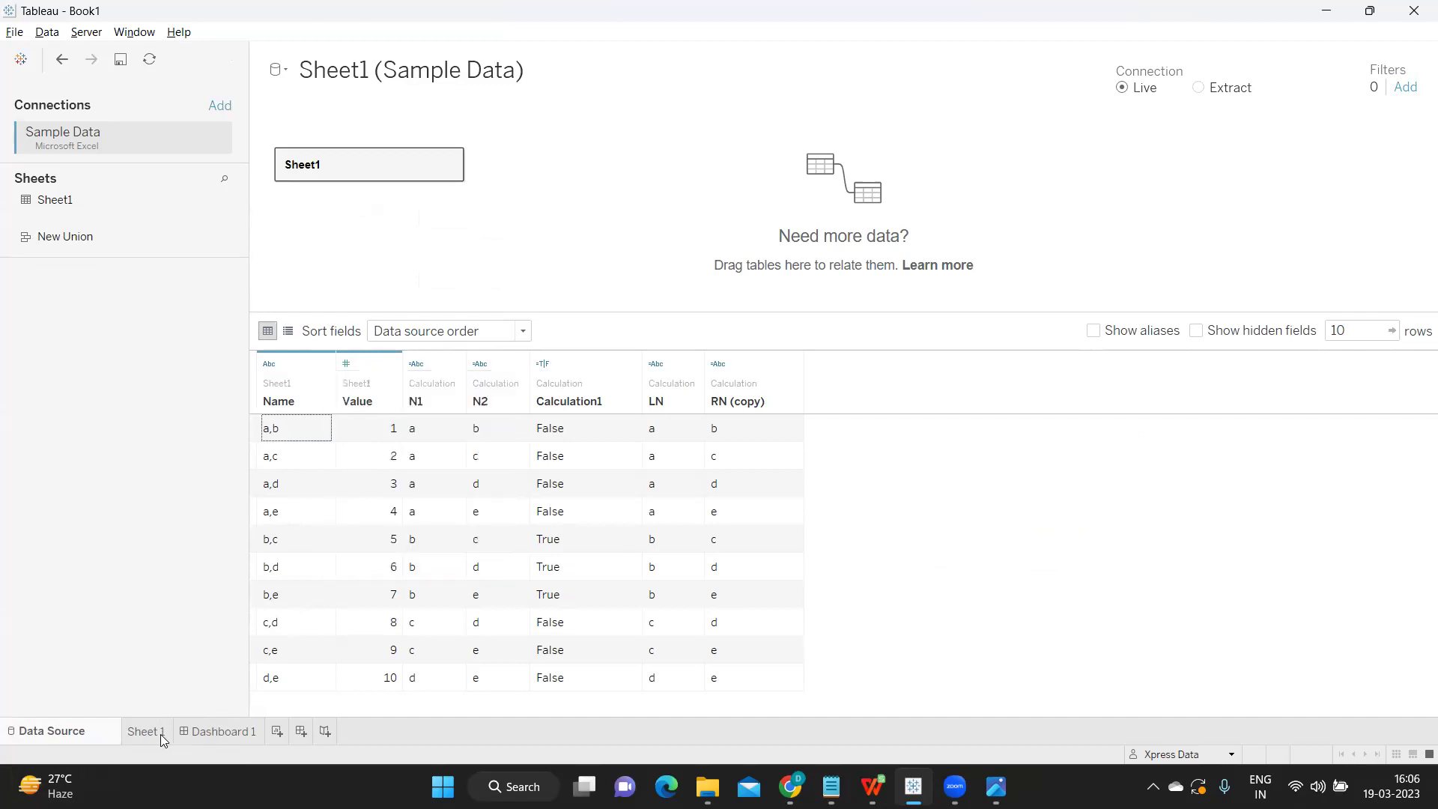
Switch back to the Sheet 1 worksheet with LN and RN (copy) on Rows.
click(147, 731)
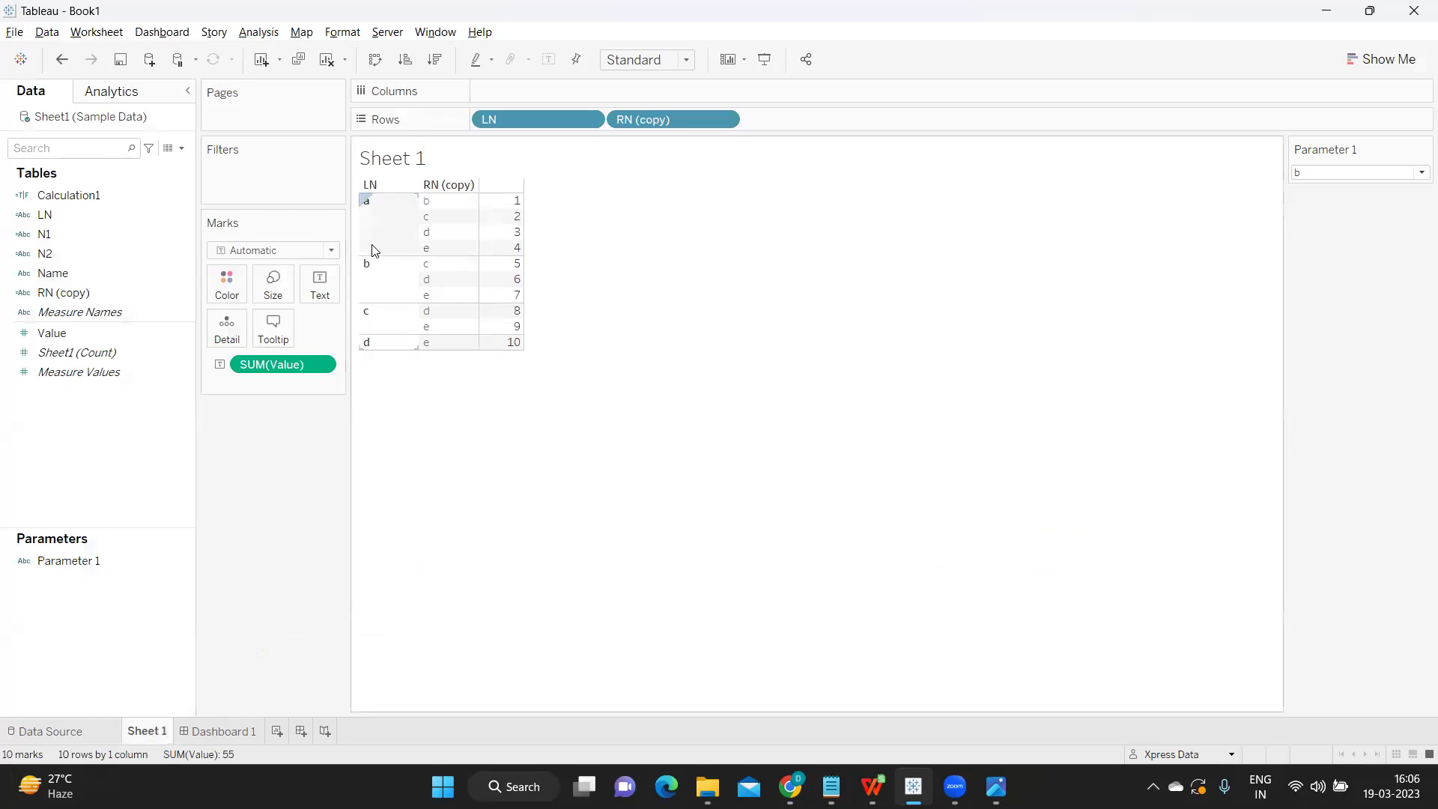